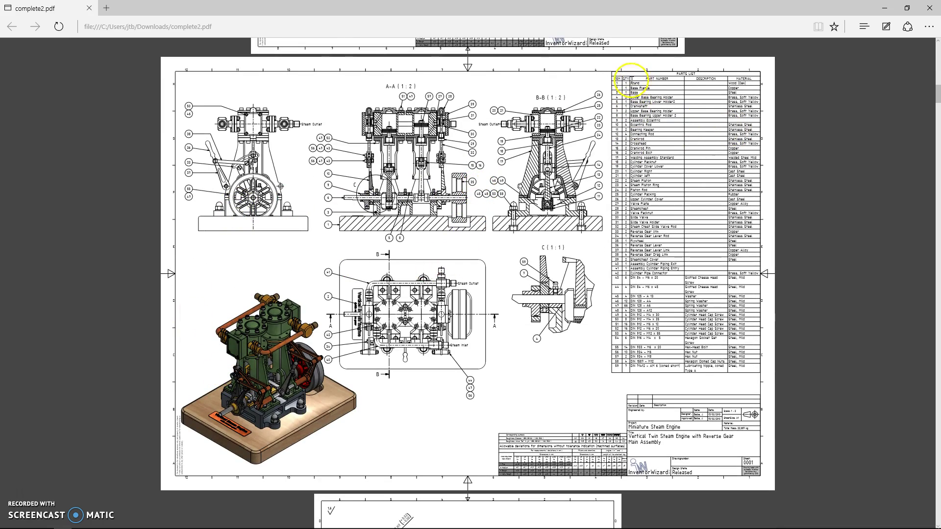
- Scroll complete2.pdf past the assembly parts list to the Crankrod Pin and Crankrod sheets
drag(694, 133, 824, 216)
click(828, 218)
drag(937, 98, 913, 148)
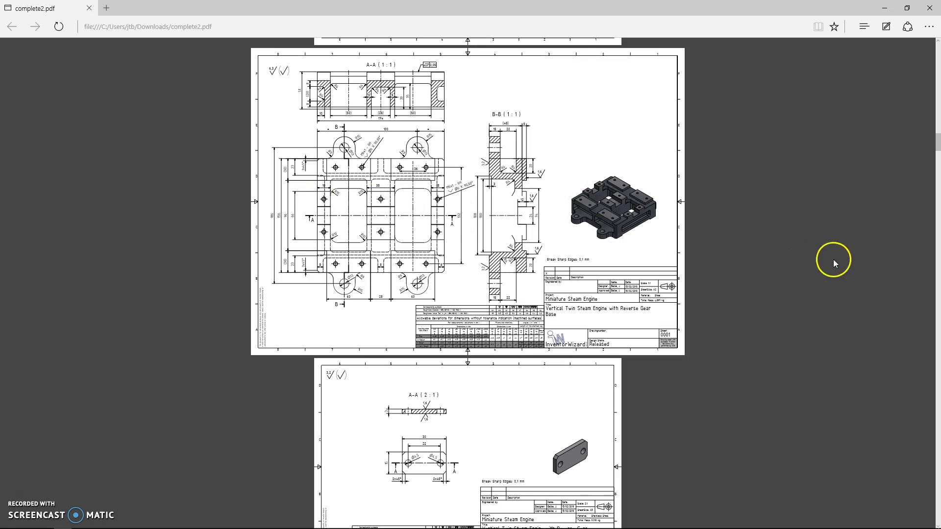
drag(937, 148, 932, 184)
- Zoom into the PDF to read the Crankrod sheet: Stainless Steel, scale 1:1, 0.105 kg
ctrl+scroll(521, 242, up, 5)
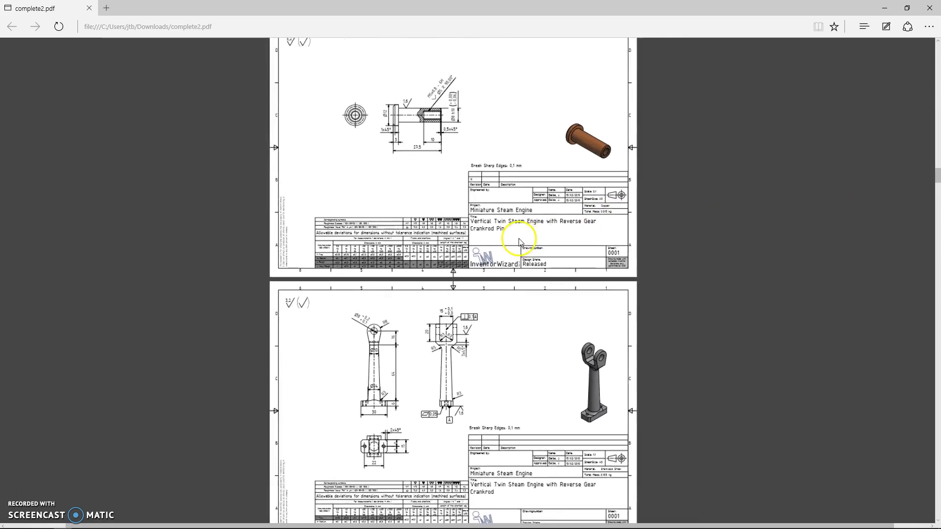
ctrl+scroll(519, 239, up, 3)
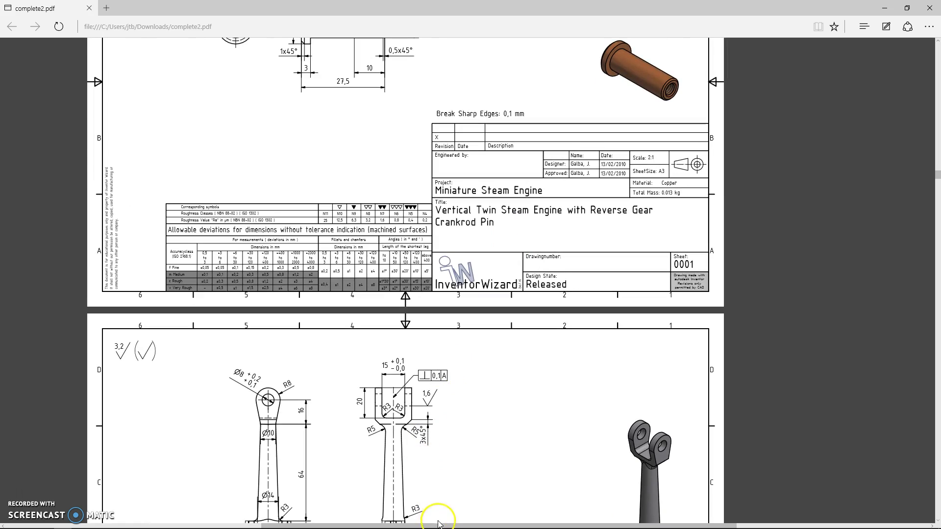
mouse_move(435, 526)
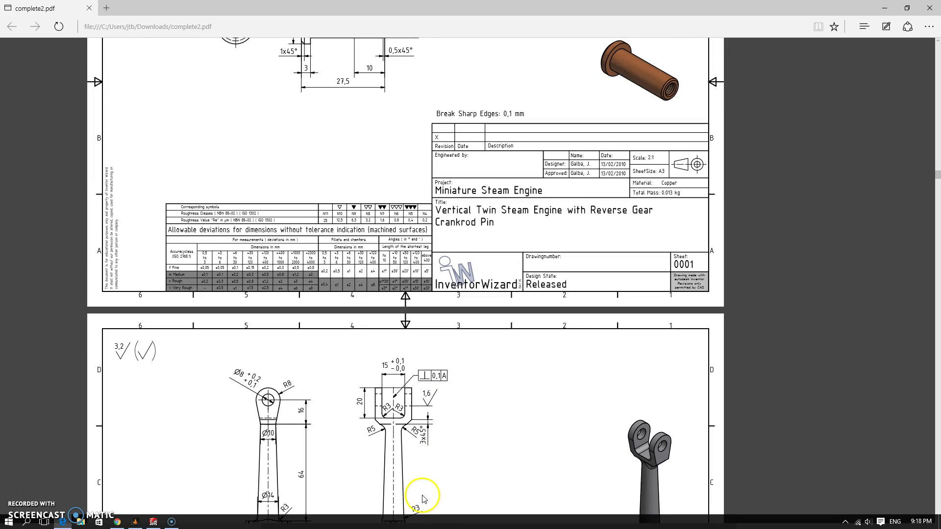
scroll(392, 516, left, 2)
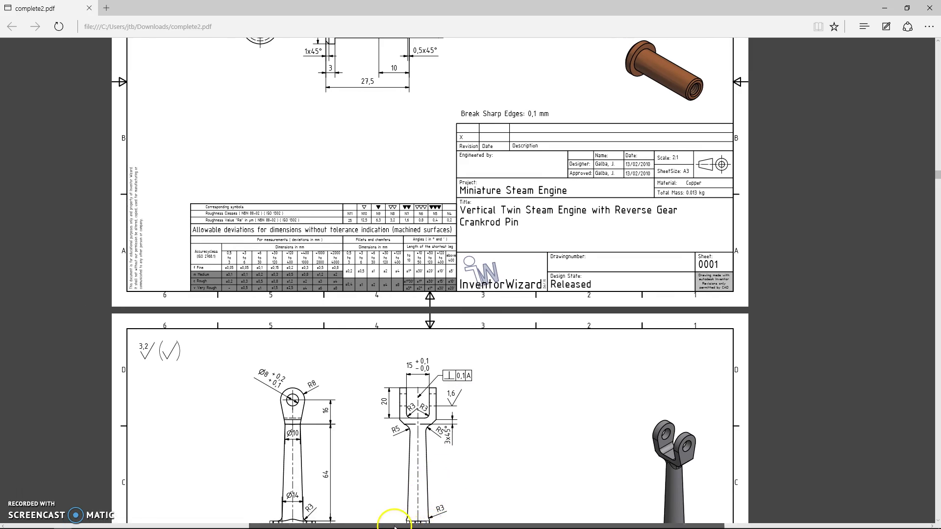
scroll(406, 420, down, 7)
scroll(406, 420, left, 1)
scroll(409, 420, up, 3)
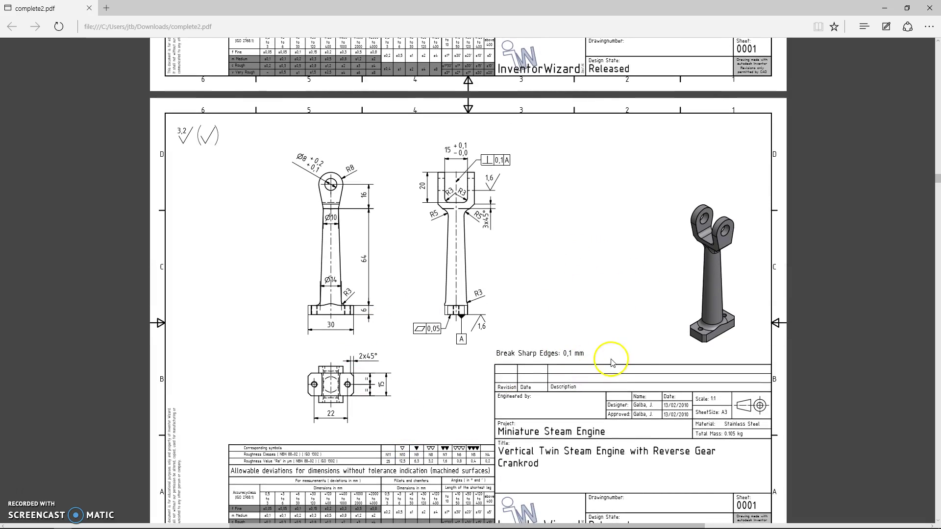
mouse_move(495, 525)
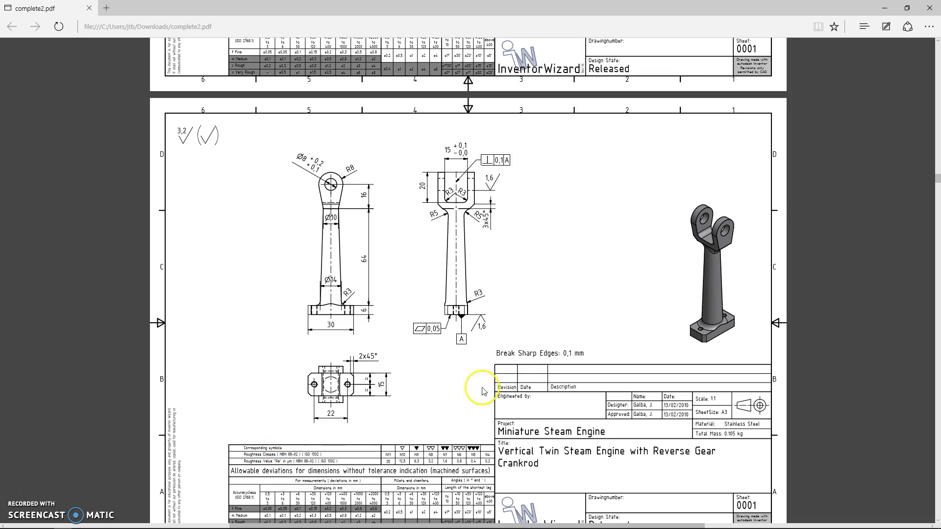
scroll(512, 333, down, 3)
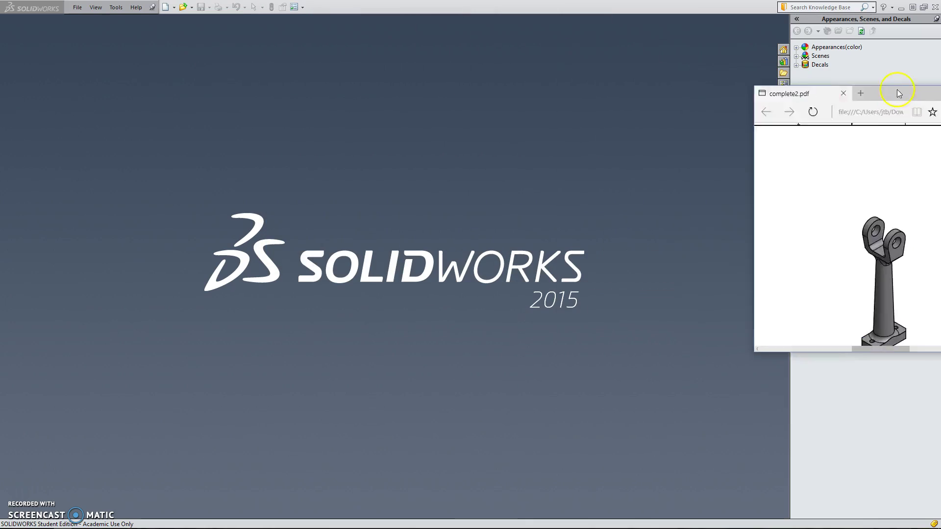
- Create a new Part document (Part1) in SOLIDWORKS, check the PDF, then minimize Edge
click(897, 87)
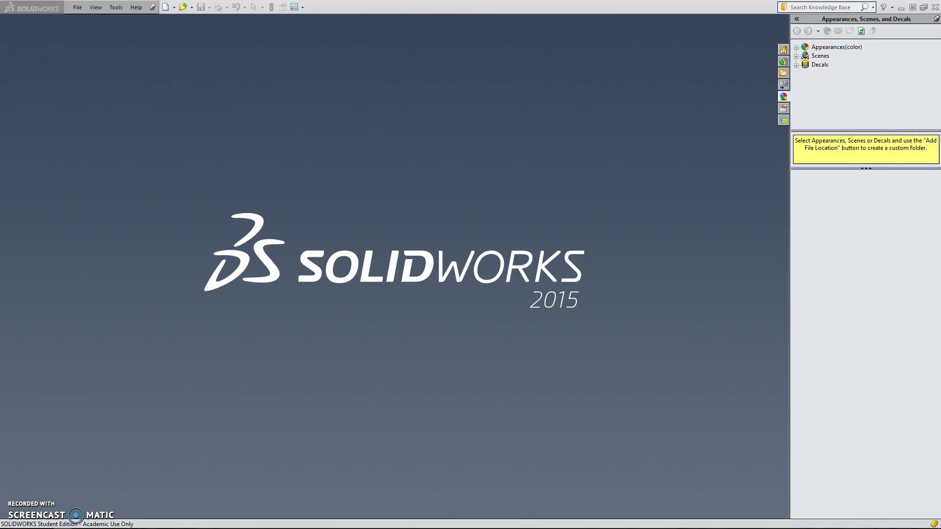
click(165, 7)
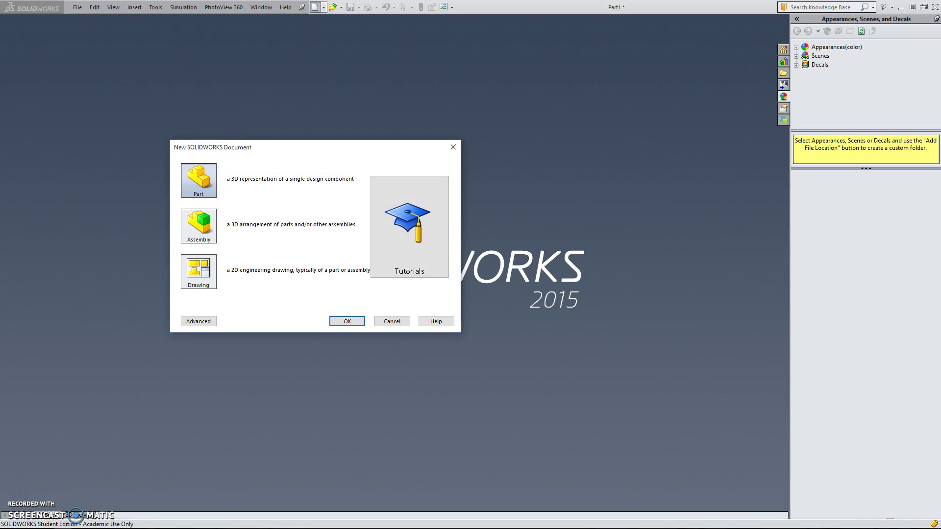
key(Return)
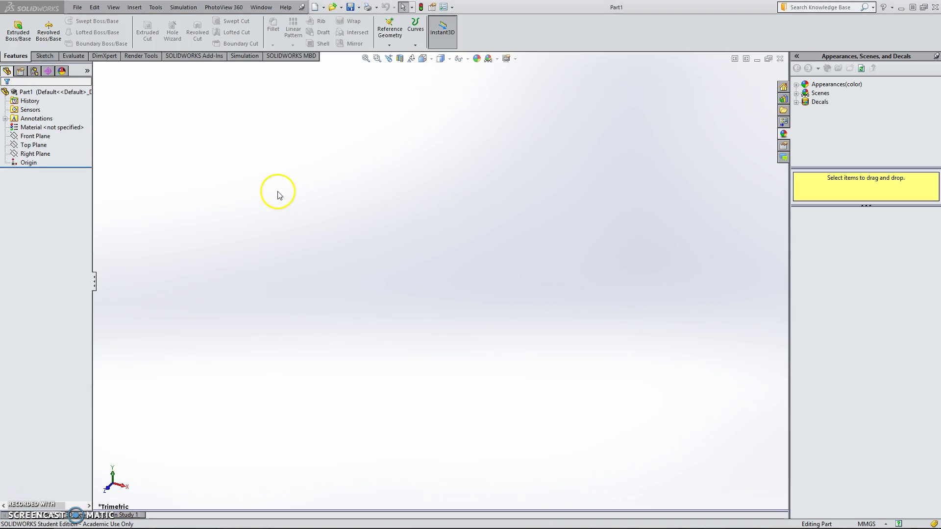
key(alt+Tab)
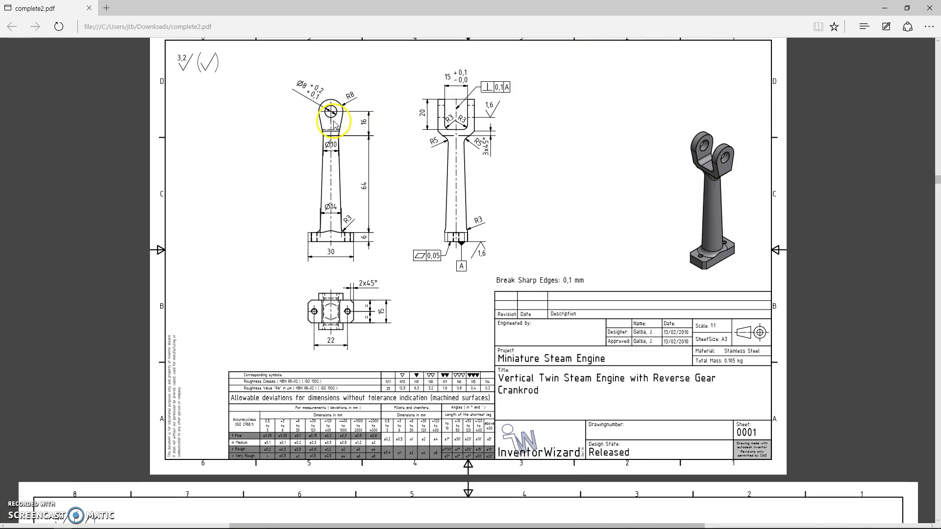
click(884, 8)
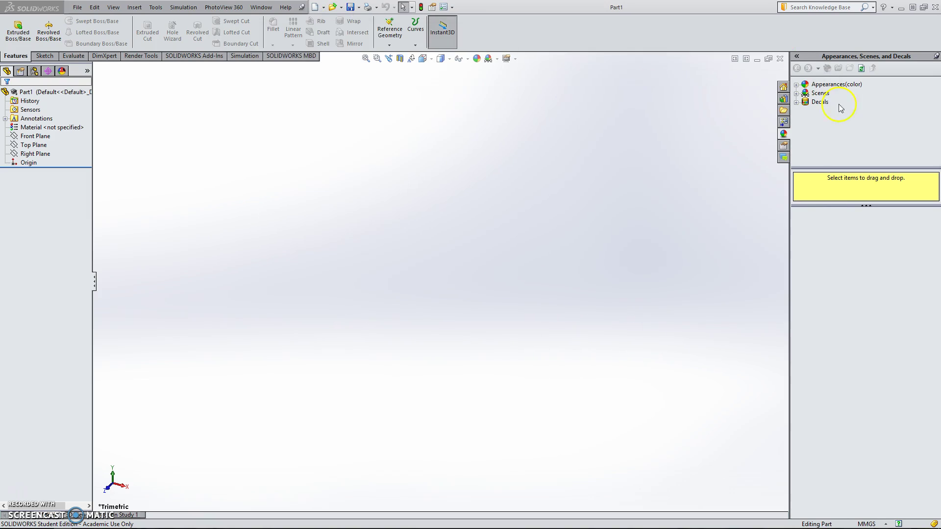
- Start a revolved-boss sketch on the Right Plane with a horizontal midpoint line centred on the origin
click(41, 40)
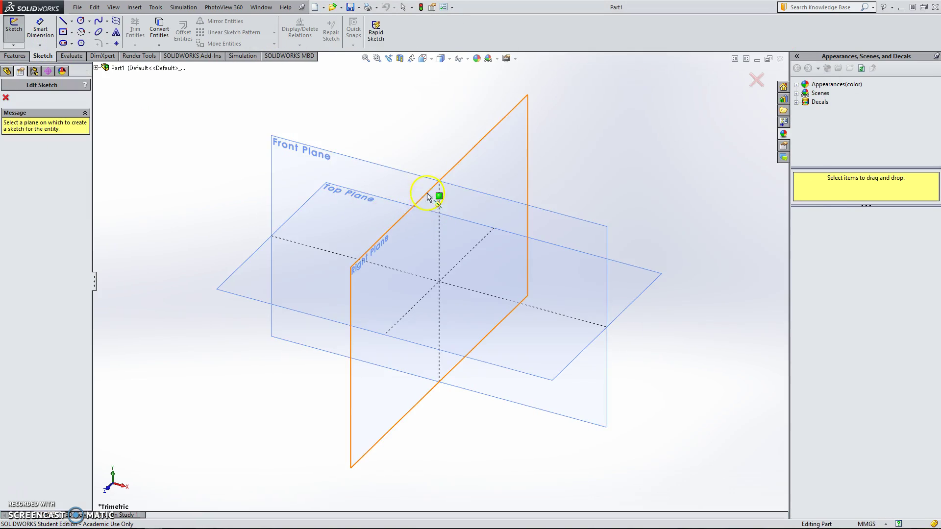
click(438, 193)
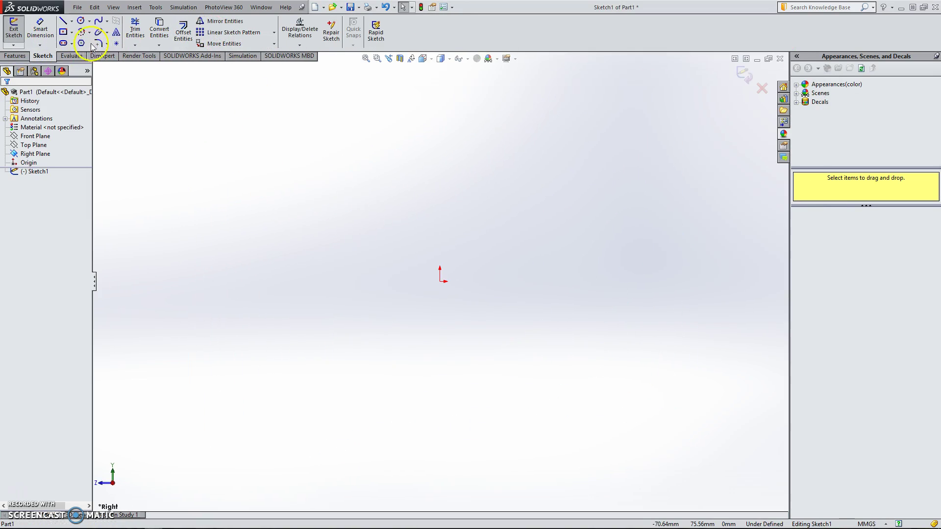
click(71, 21)
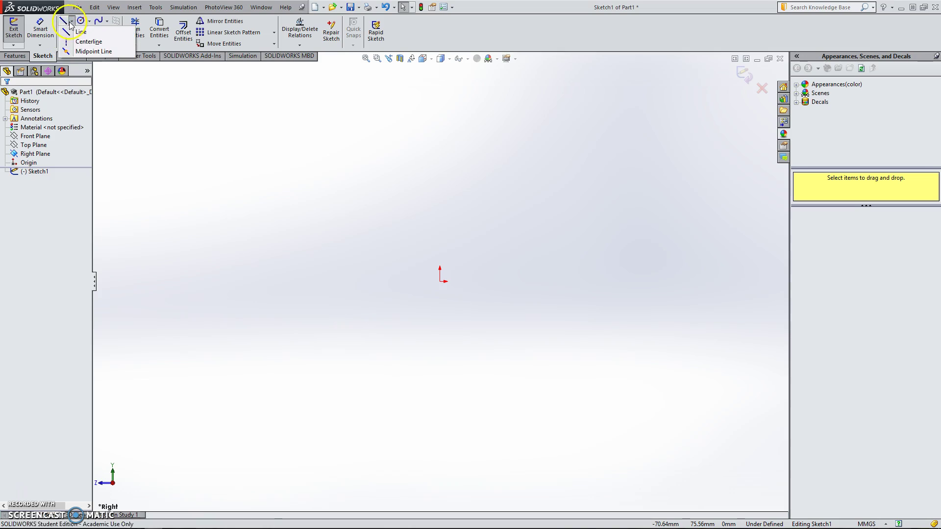
click(81, 49)
click(439, 281)
click(478, 282)
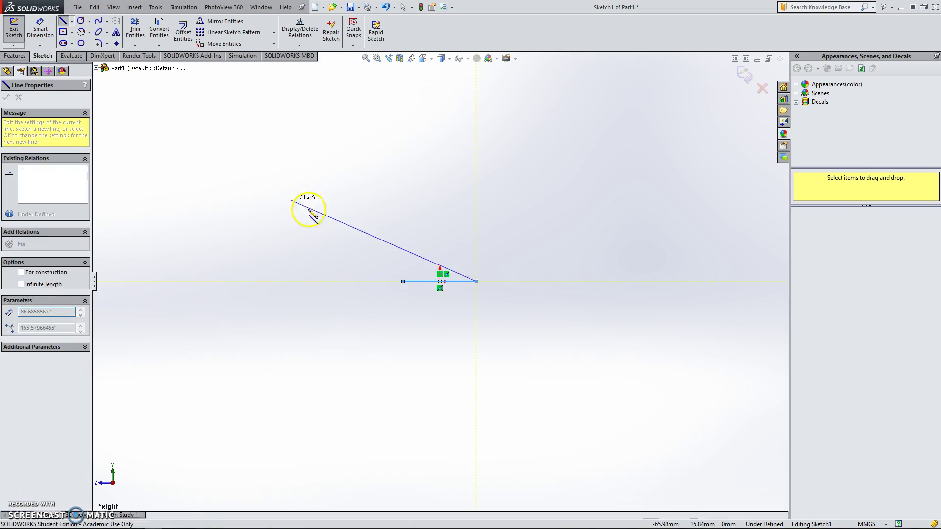
- Dimension the horizontal line to 10 mm
click(40, 28)
click(438, 282)
click(434, 318)
text(10)
key(Return)
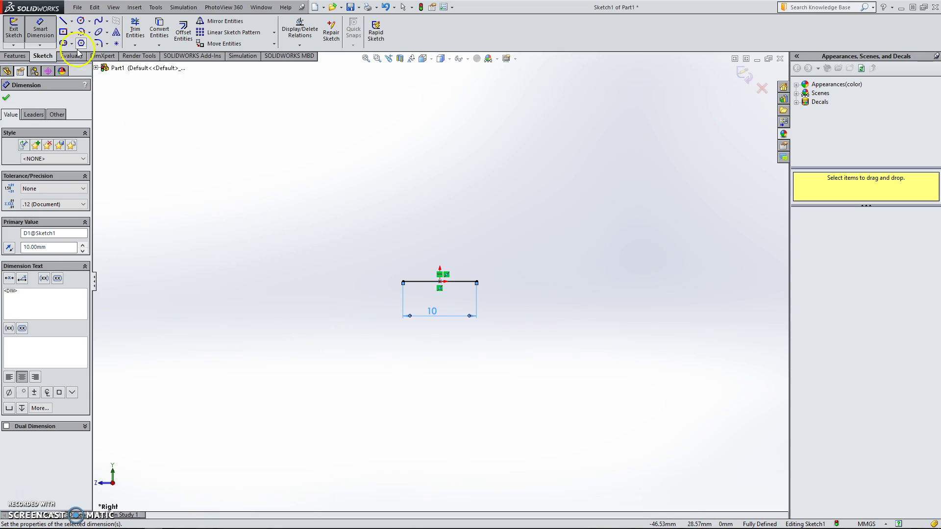
- Draw two concentric circles above the line
click(81, 20)
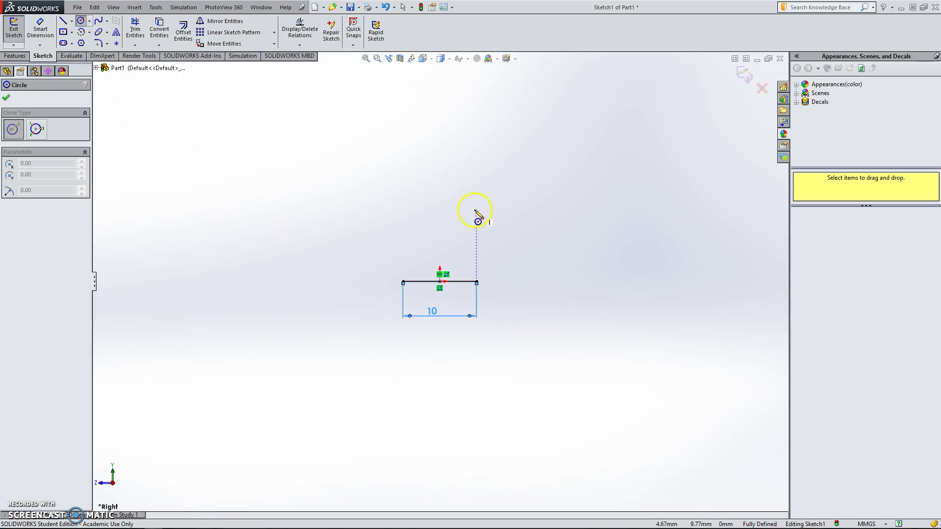
click(440, 181)
click(455, 201)
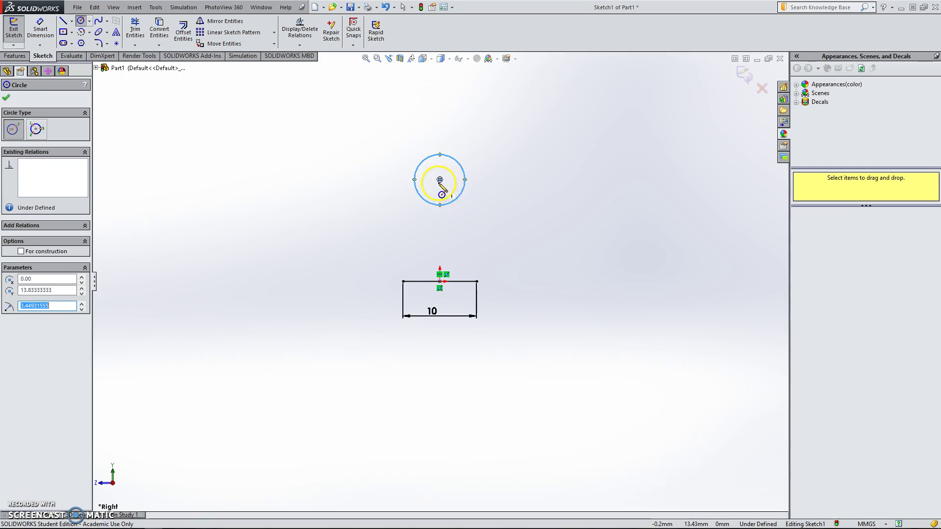
click(440, 180)
click(475, 219)
- Dimension the inner circle Ø8 and the outer circle Ø16
click(41, 27)
click(463, 168)
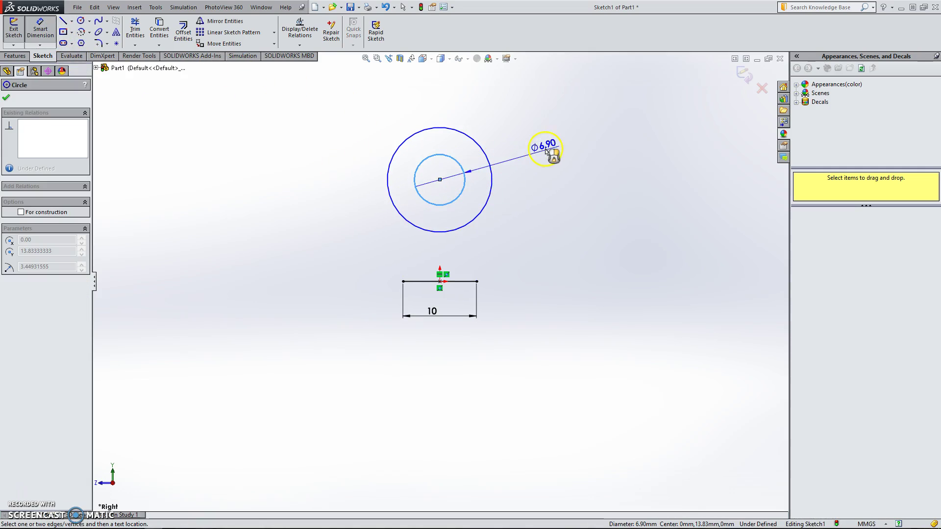
click(561, 140)
text(8)
key(Return)
click(492, 193)
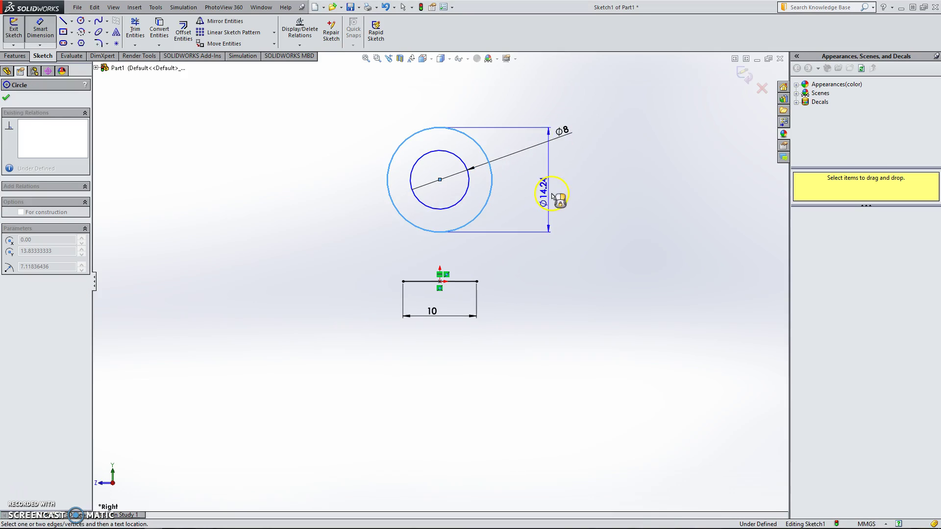
click(571, 240)
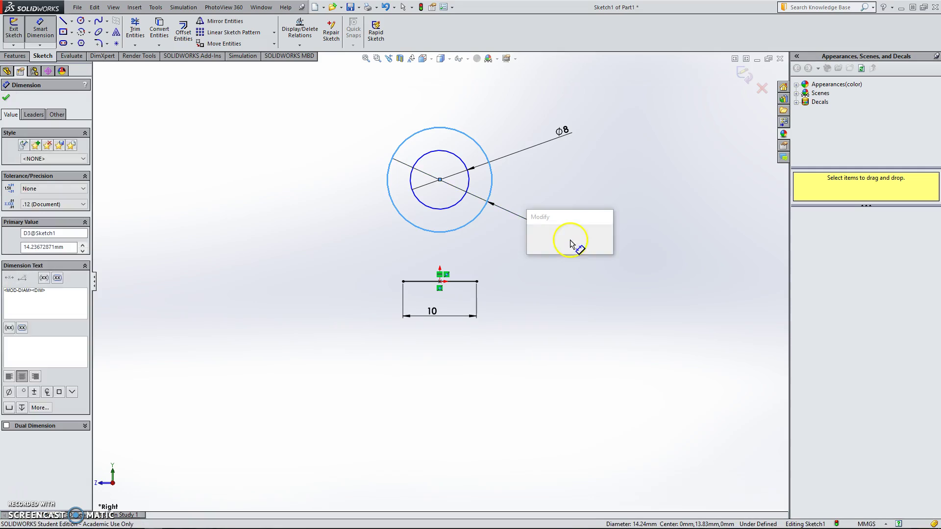
text(16)
key(Return)
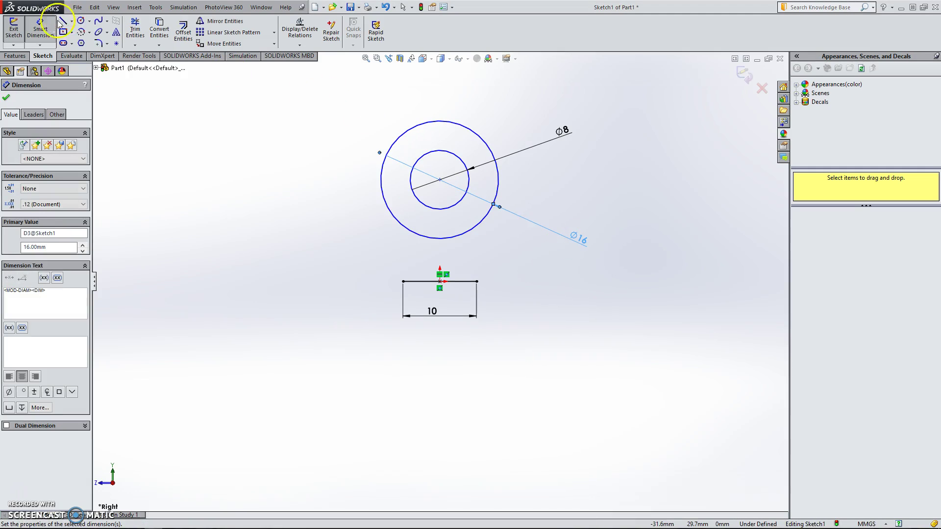
click(63, 21)
- Draw a trial line from the base line's left end to the outer circle, then undo it
click(403, 282)
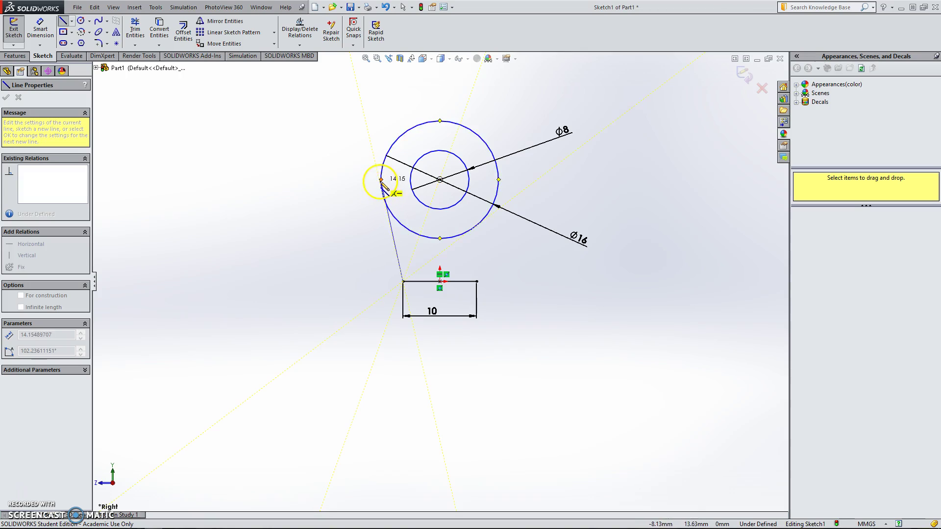
scroll(387, 190, up, 1)
scroll(387, 191, down, 8)
scroll(434, 313, down, 2)
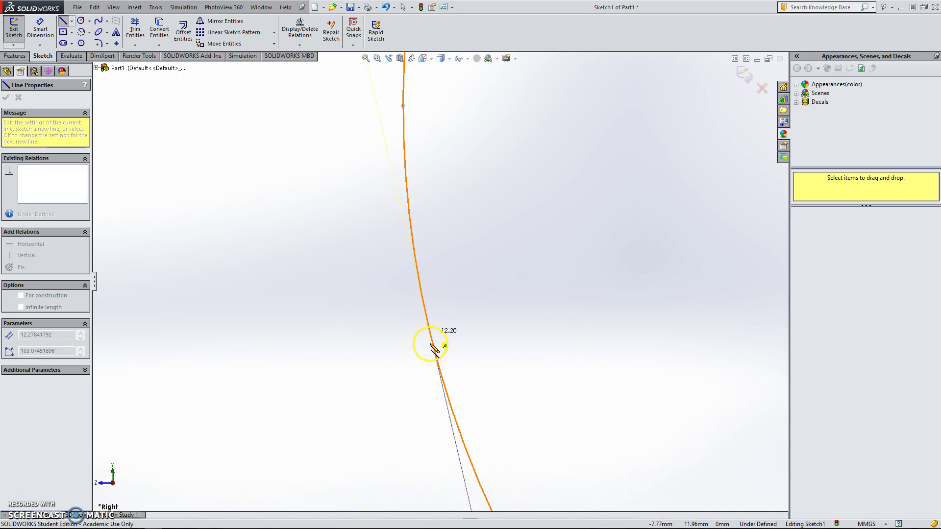
scroll(441, 347, up, 4)
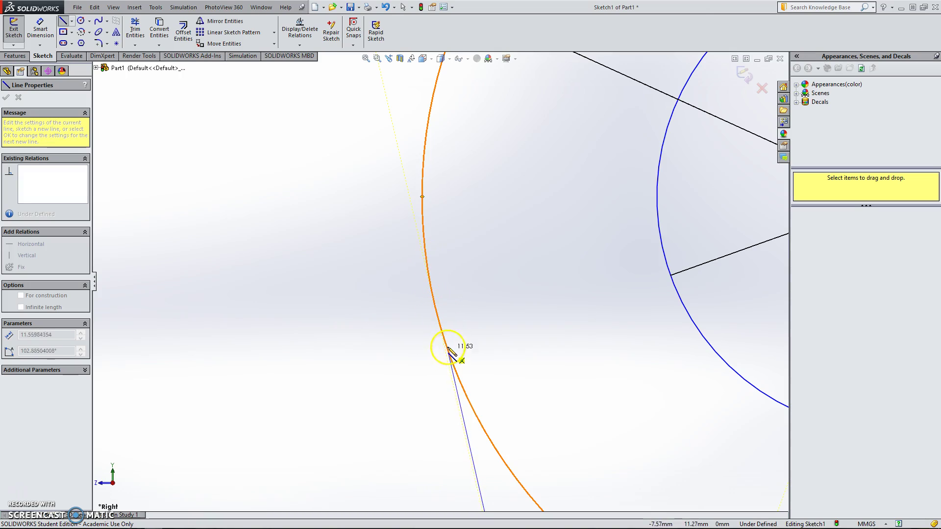
click(435, 303)
scroll(434, 303, up, 5)
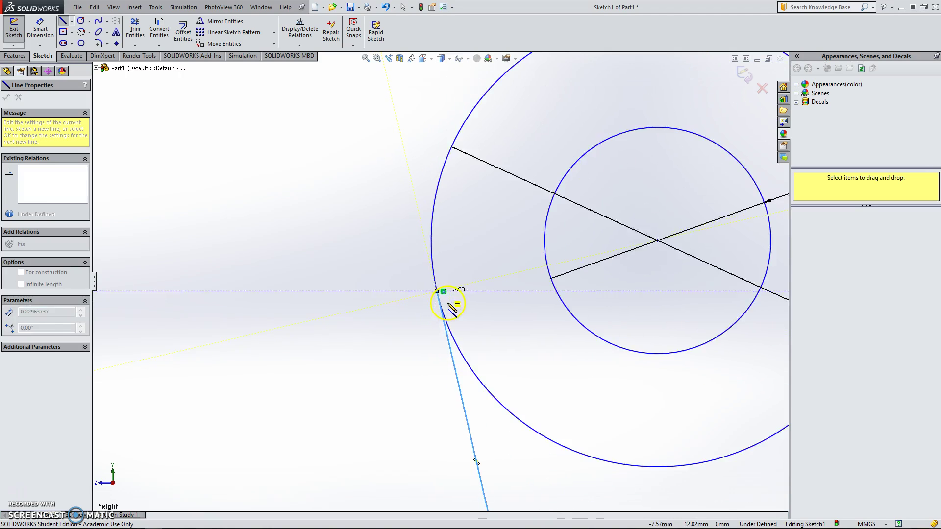
scroll(496, 343, down, 1)
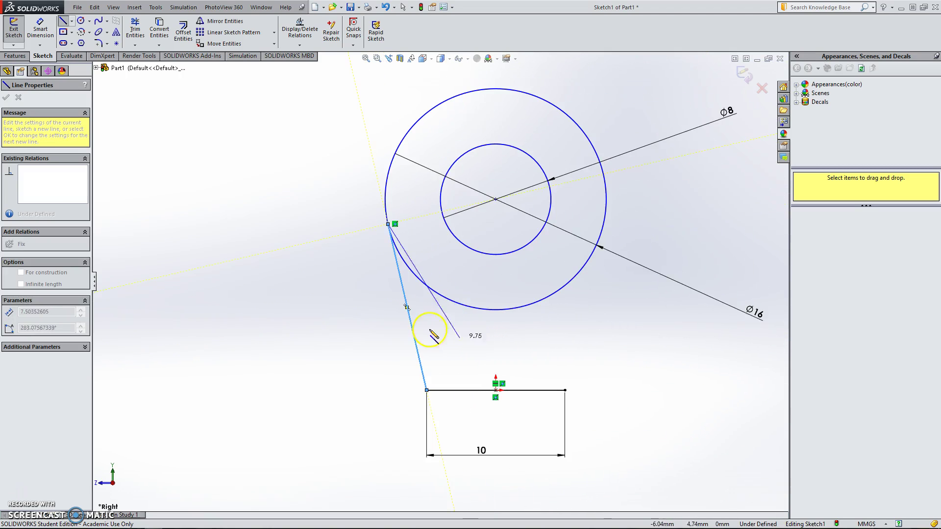
right_click(314, 287)
click(328, 295)
key(ctrl+z)
- Start a line at the rectangle's top-left corner, then bring up options to cancel it
click(64, 21)
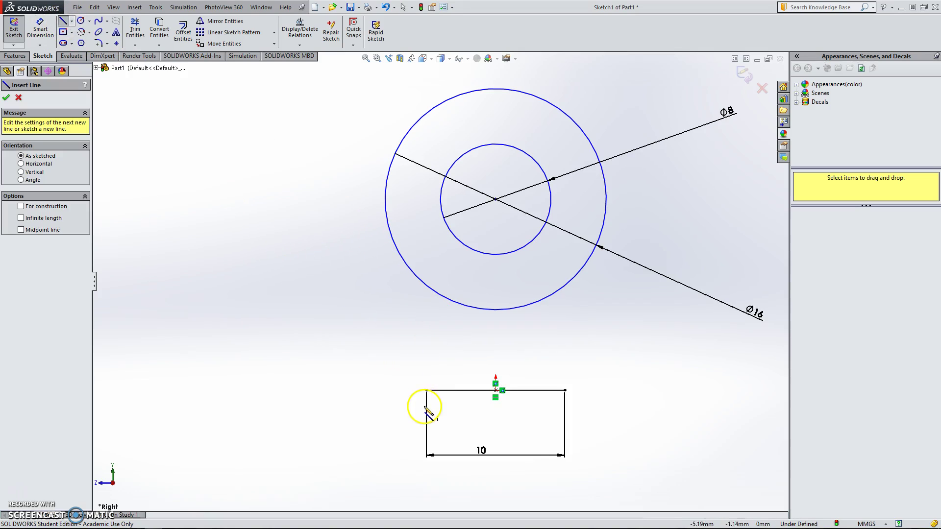
click(427, 390)
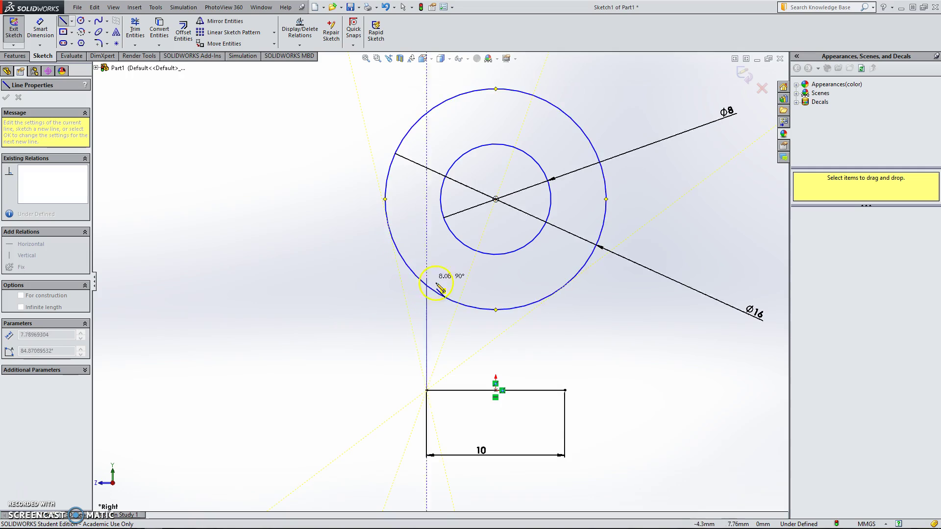
right_click(394, 297)
- Cancel the unfinished line and draw a line from the rectangle's top-right corner to the Ø16 circle
click(416, 304)
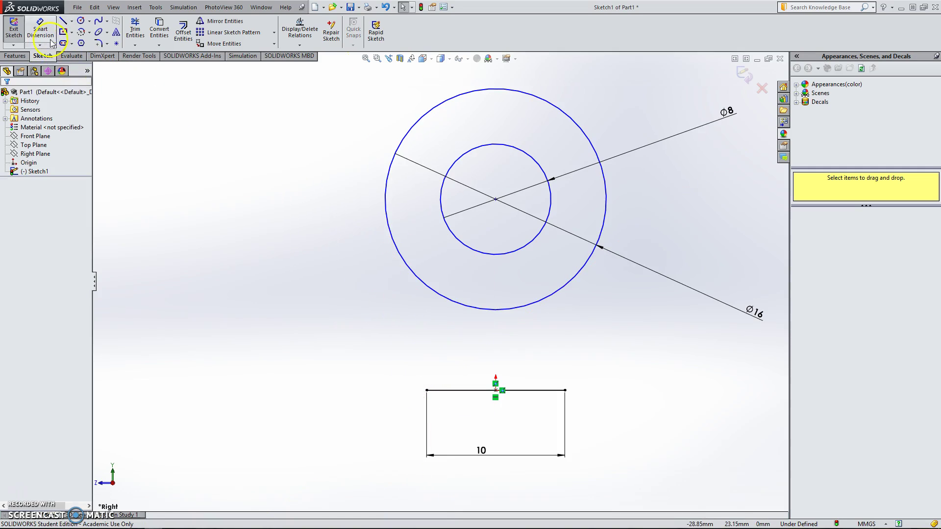
click(64, 20)
click(564, 390)
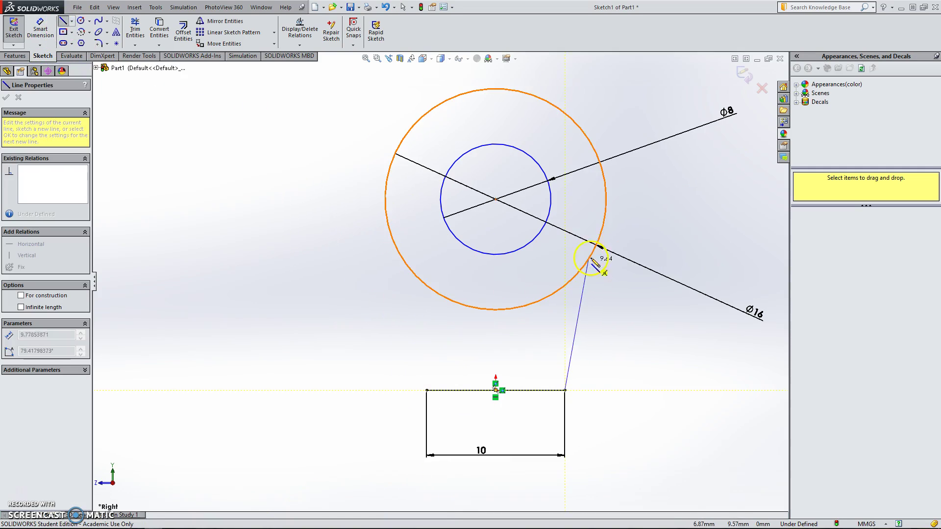
click(604, 225)
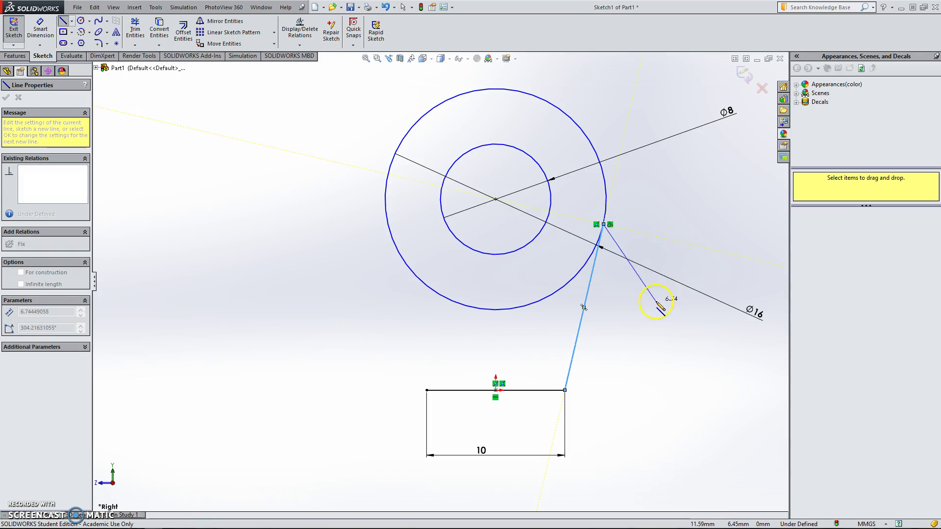
right_click(657, 267)
click(679, 309)
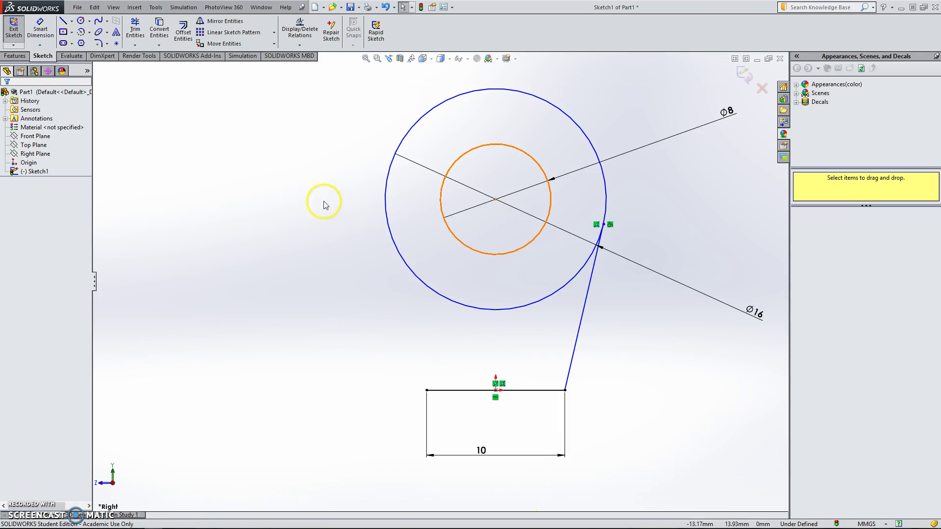
- Draw the matching left line to the circle and trim away the circle's lower arc
click(67, 23)
click(427, 390)
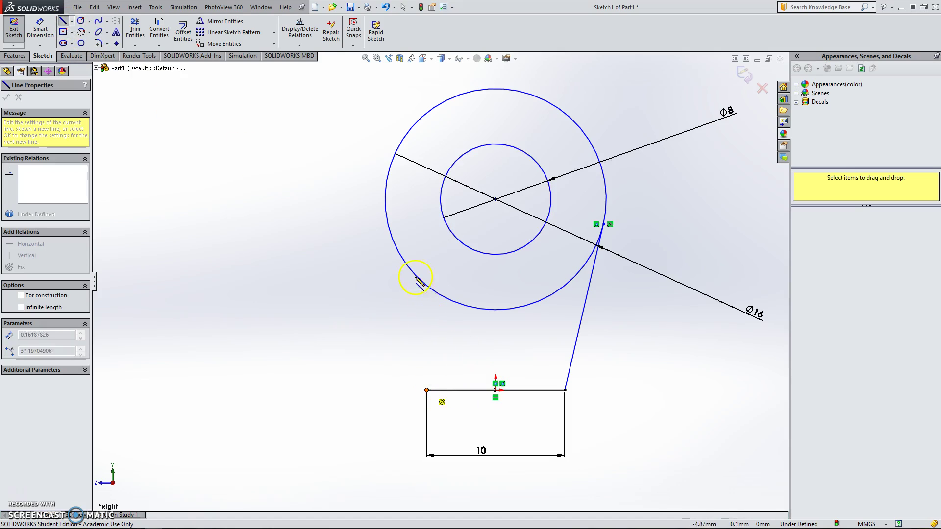
click(389, 224)
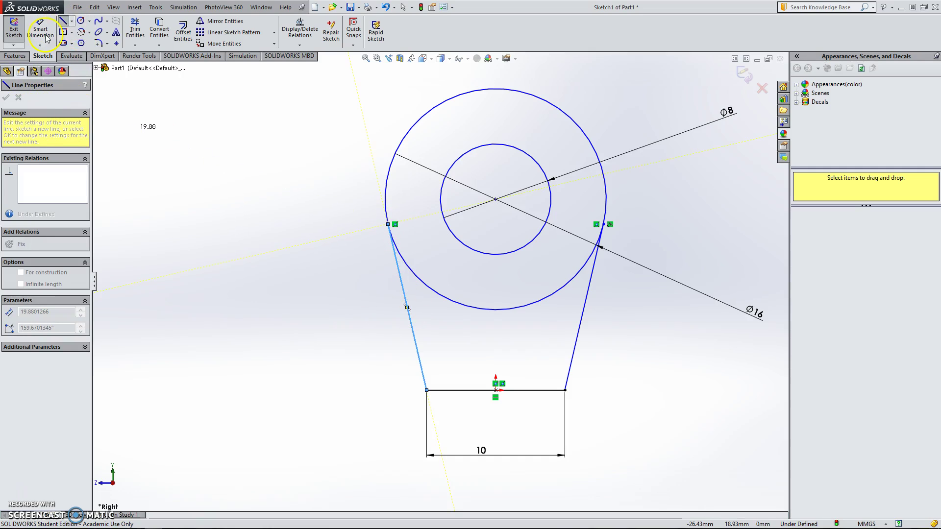
click(135, 28)
drag(475, 319, 471, 296)
- Extrude the sketch 23.5 mm into Boss-Extrude1, then bring up the crankrod drawing PDF
click(15, 55)
click(18, 30)
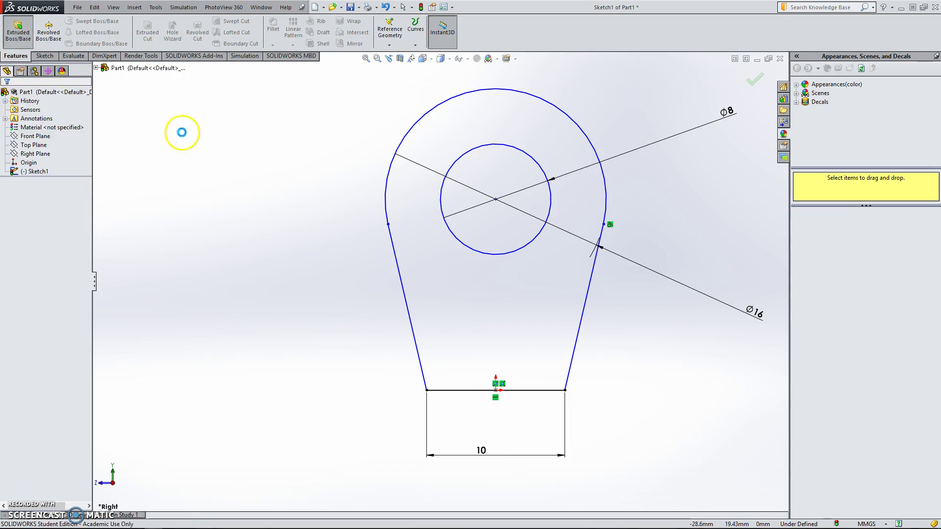
text(23.5)
key(Return)
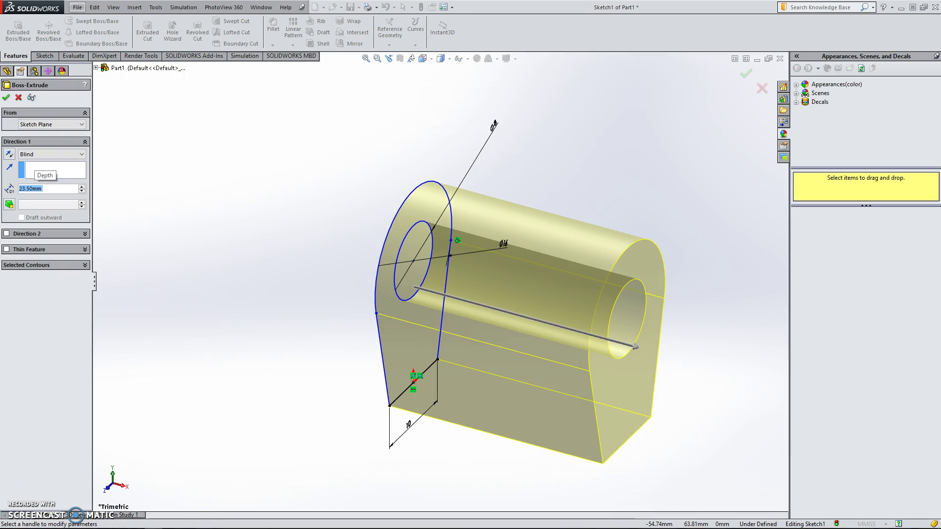
click(8, 99)
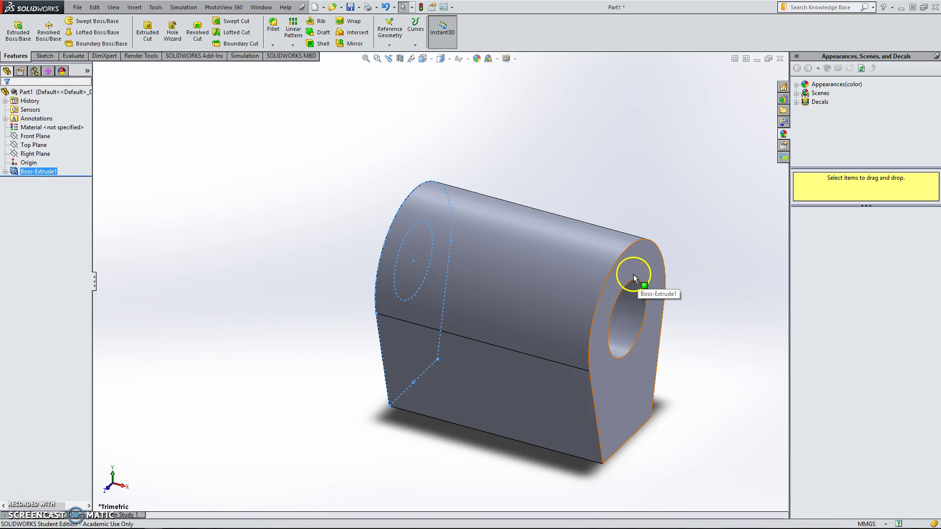
click(336, 189)
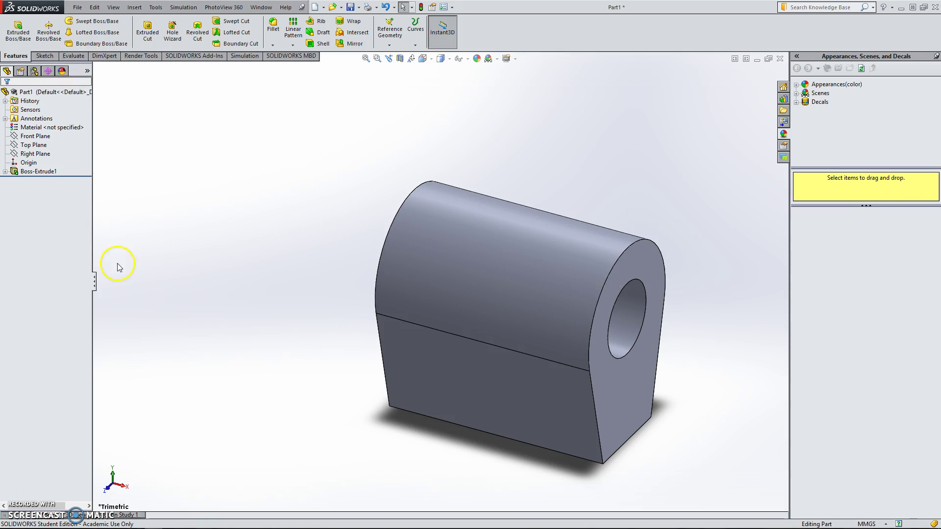
key(alt+Tab)
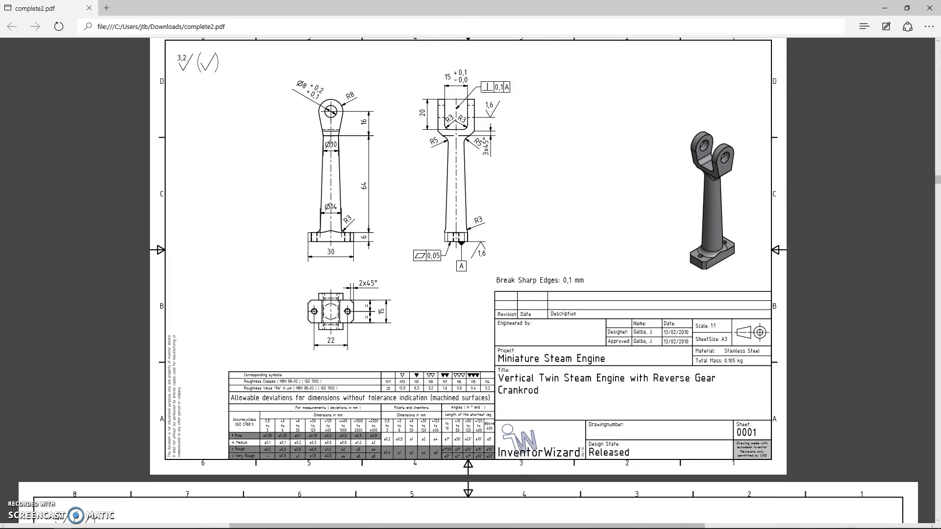
- Create Plane1 offset 4 mm from the Top Plane
key(alt+Tab)
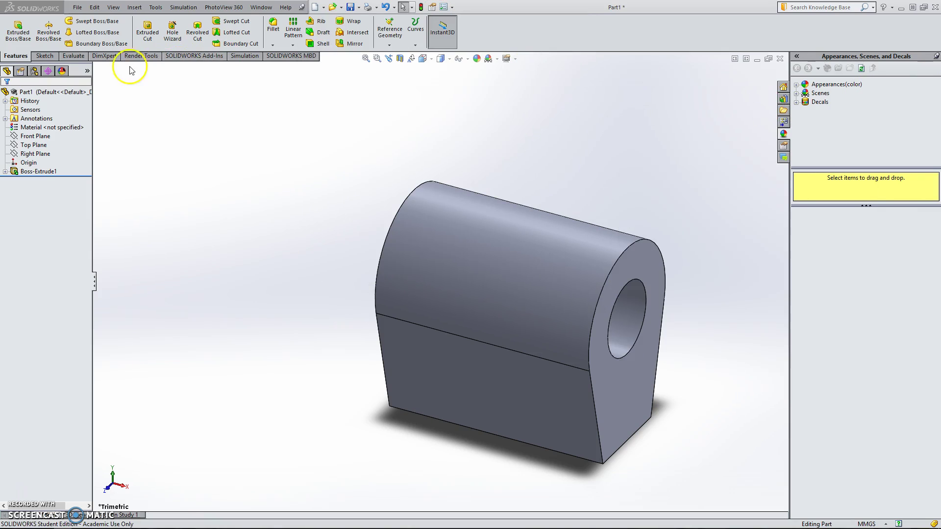
click(34, 145)
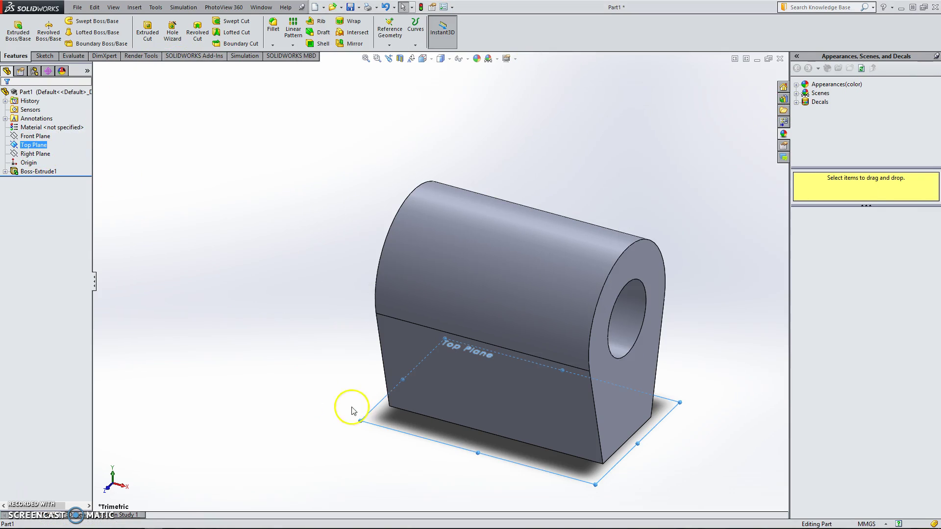
ctrl+drag(377, 431, 166, 312)
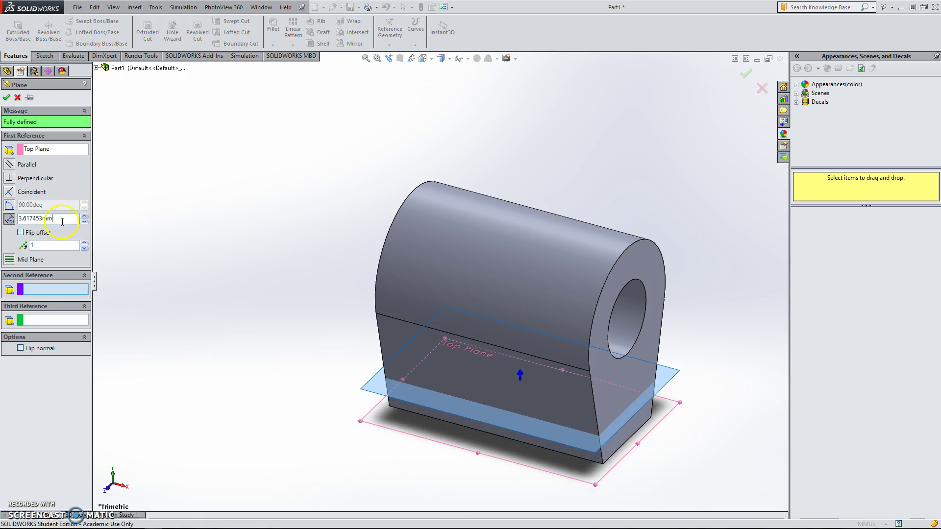
text(4)
key(Return)
click(6, 98)
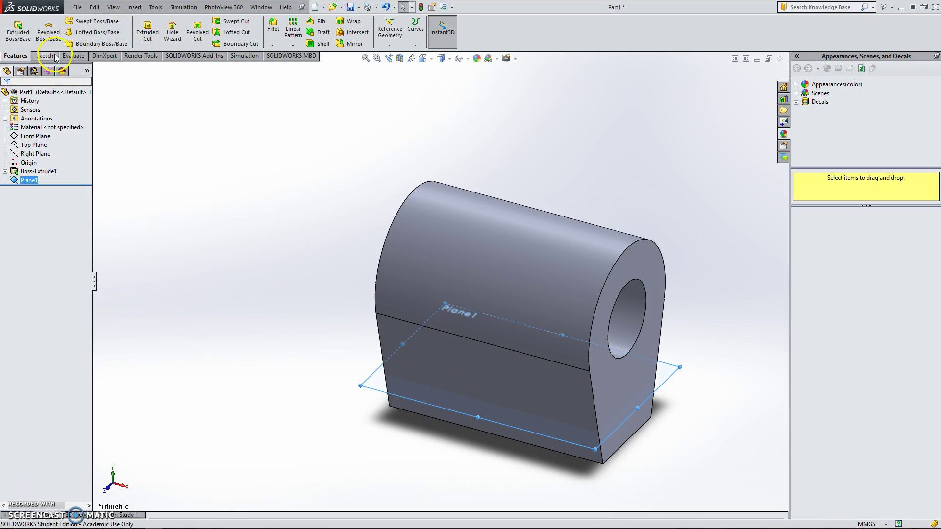
- Sketch a center rectangle on Plane1 and dimension its width to 15 mm
click(44, 55)
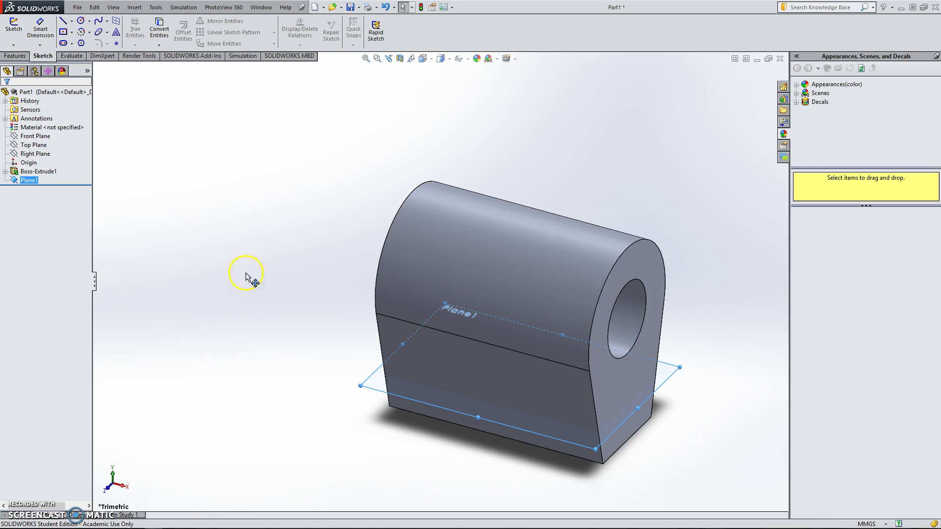
click(14, 27)
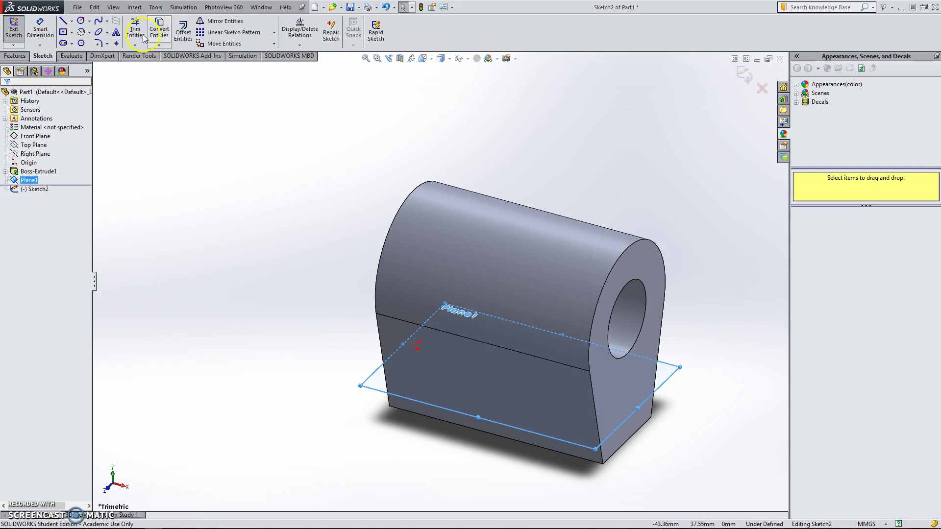
click(64, 32)
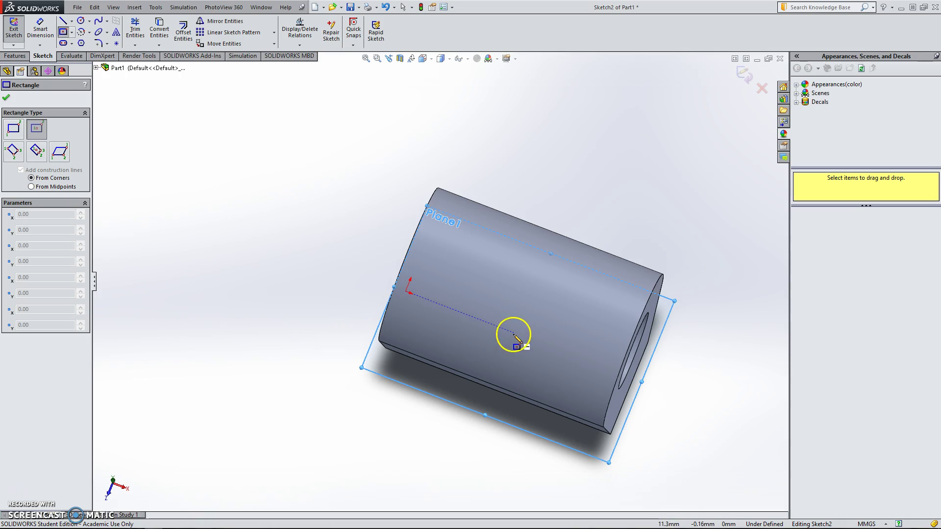
click(514, 333)
click(531, 462)
click(40, 29)
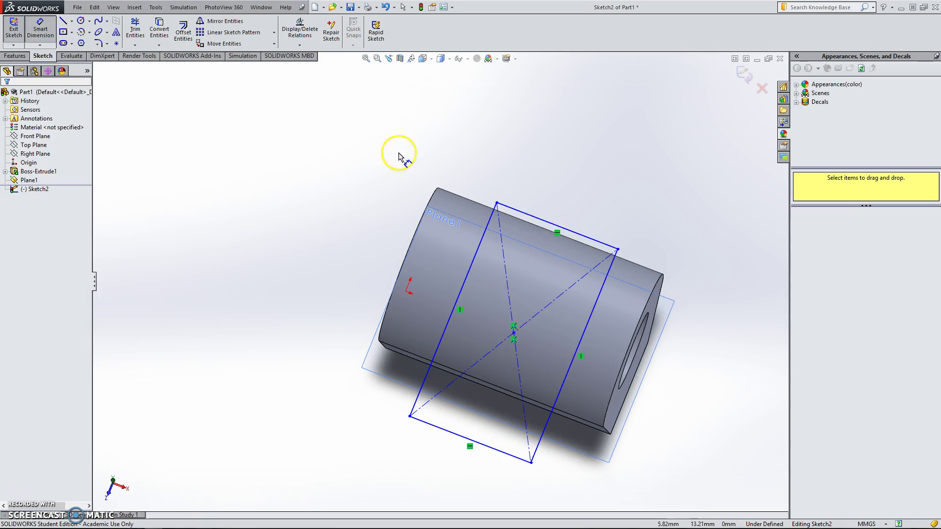
click(585, 240)
click(588, 216)
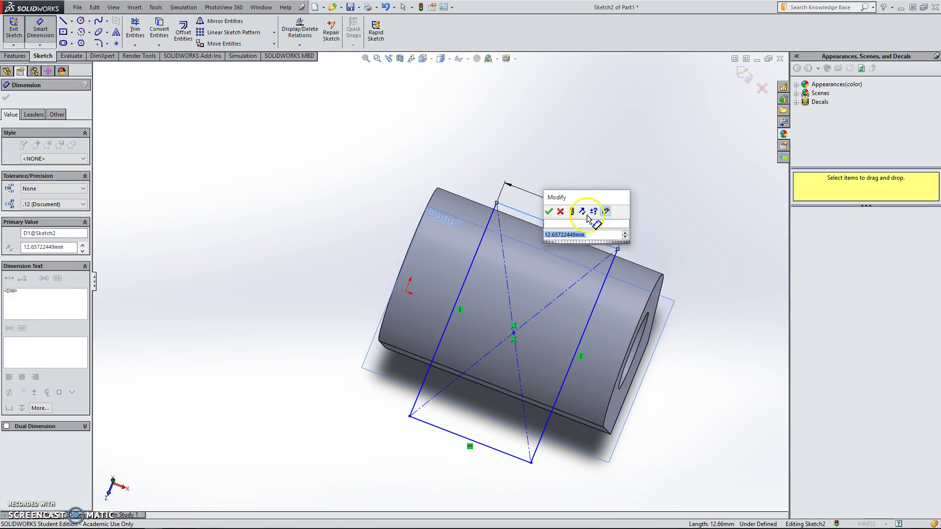
text(15)
key(Return)
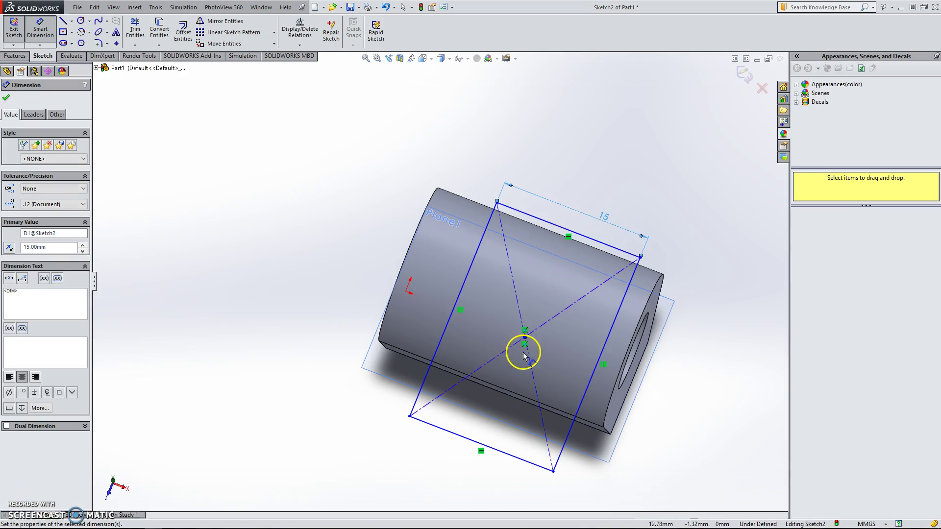
- Dimension the rectangle centre 23.5/2 (11.75 mm) from the origin and close the sketch
click(523, 339)
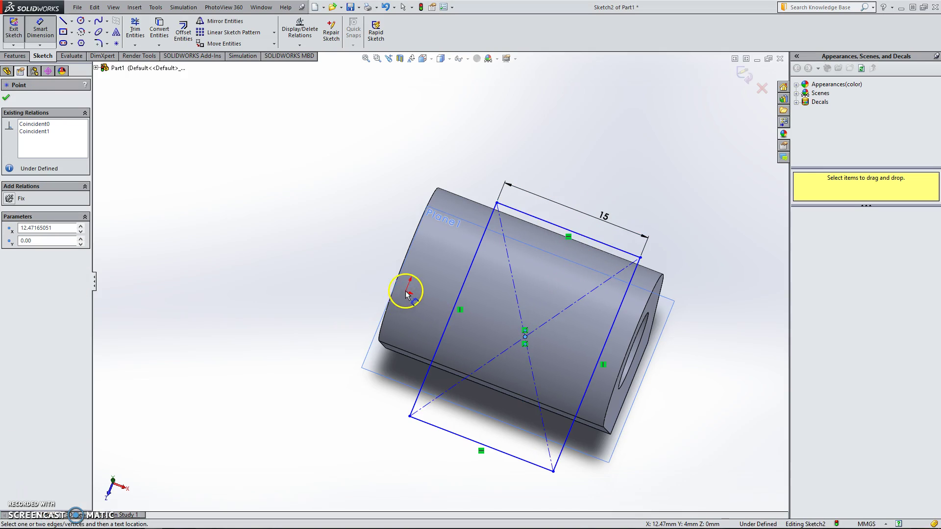
mouse_move(406, 293)
middle_down()
mouse_move(416, 307)
mouse_move(386, 289)
middle_up()
click(383, 288)
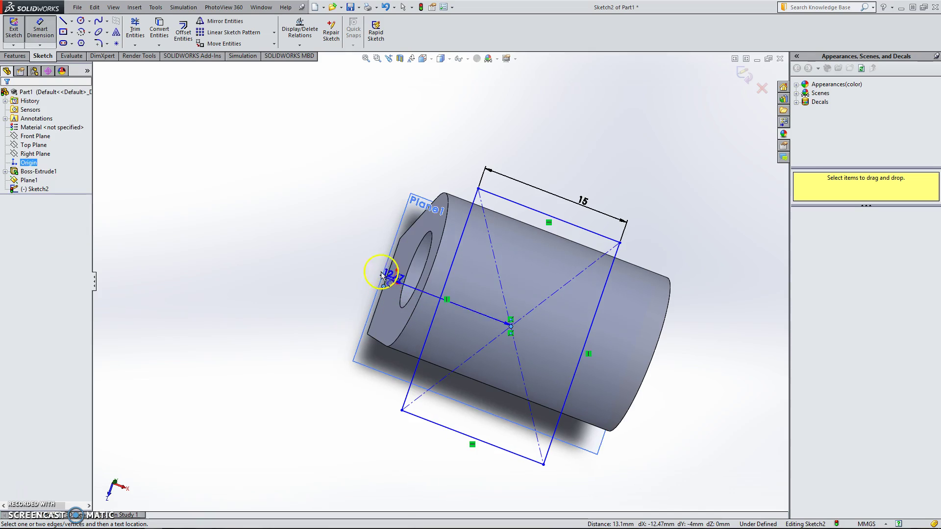
click(481, 103)
text(23.5/2)
key(Return)
middle_drag(658, 154, 754, 81)
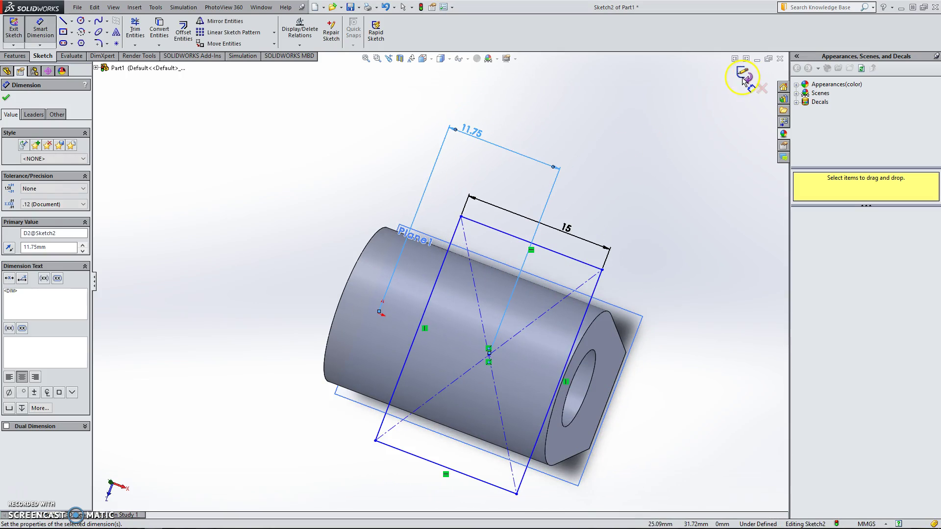
click(755, 81)
middle_drag(532, 353, 536, 284)
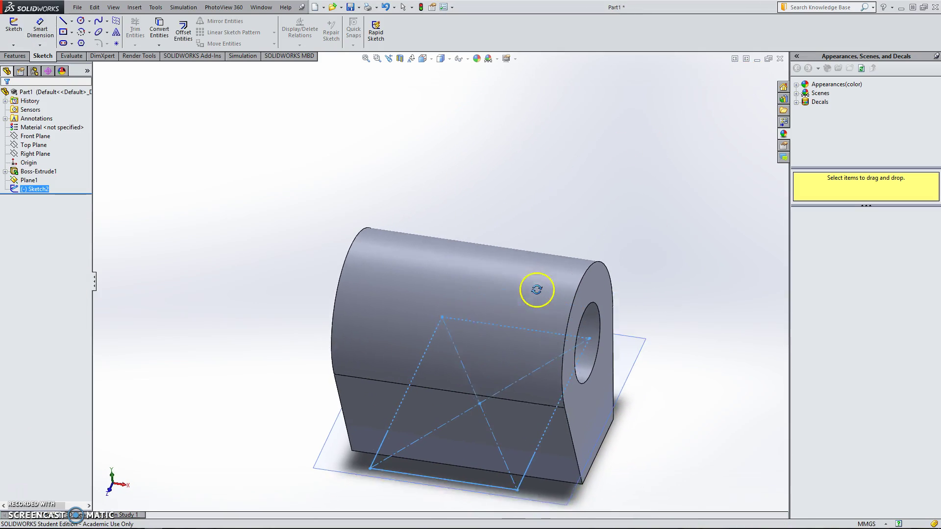
click(25, 57)
click(148, 31)
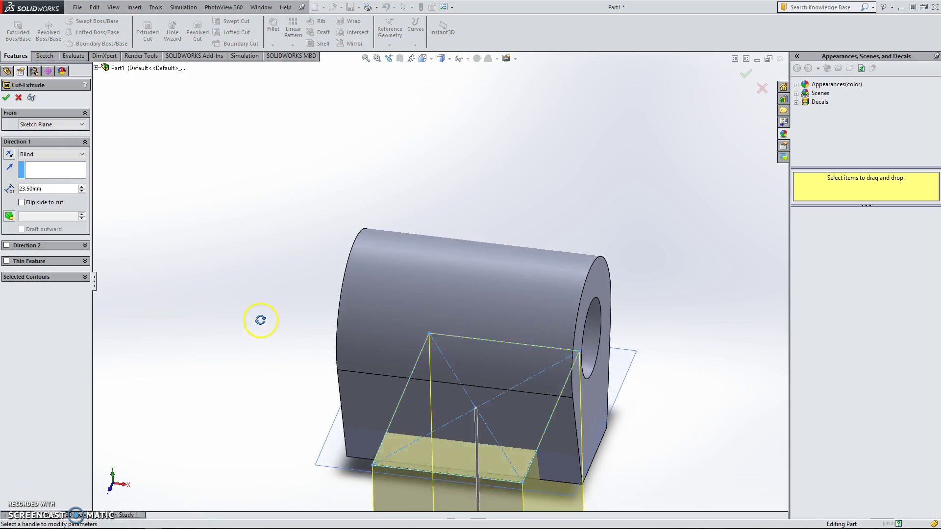
middle_drag(260, 317, 114, 271)
click(9, 154)
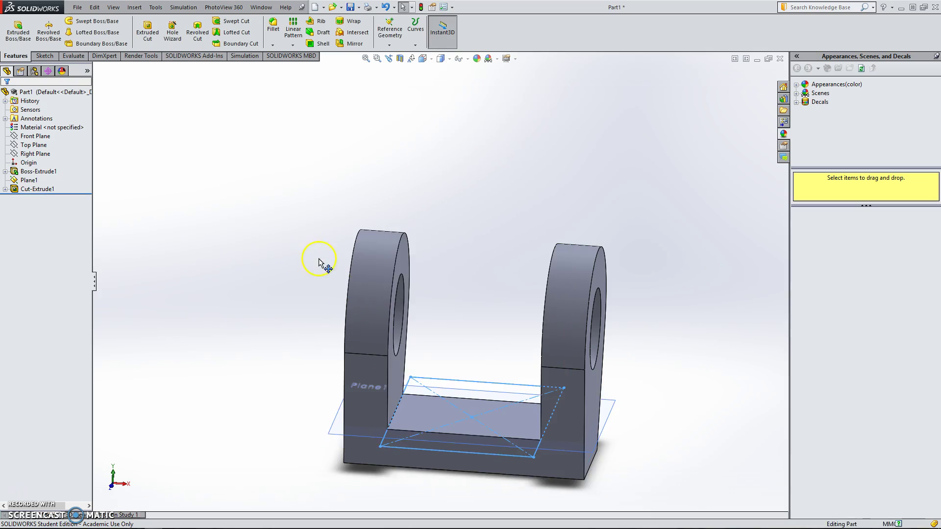
scroll(439, 304, up, 3)
scroll(441, 326, down, 5)
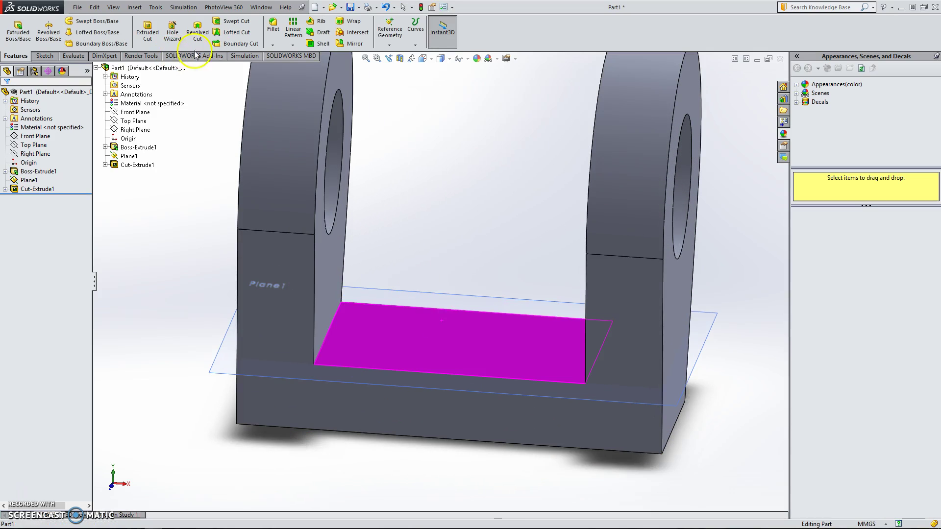
key(super+Down)
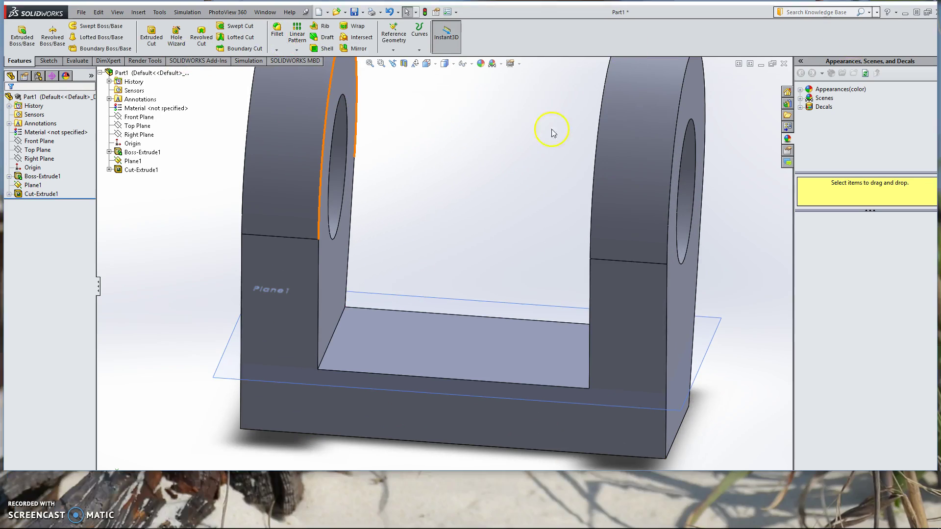
drag(234, 86, 811, 2)
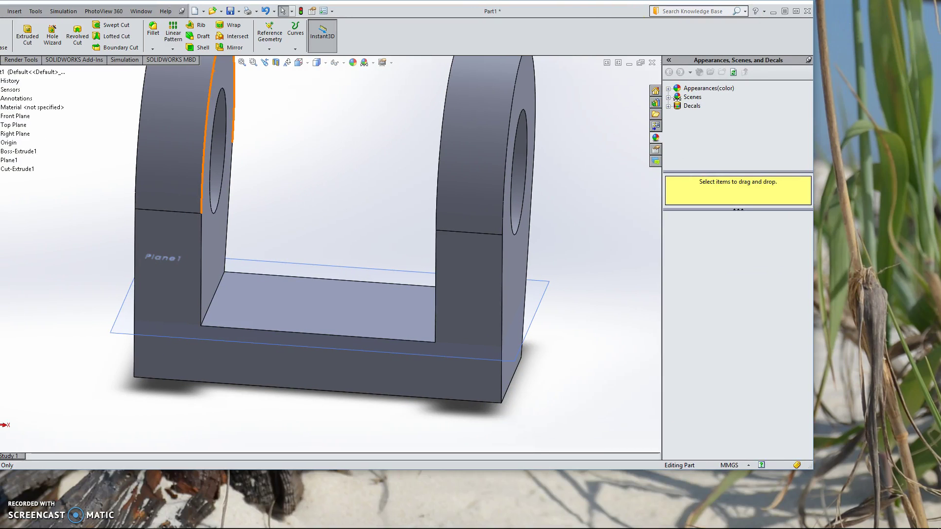
double_click(583, 11)
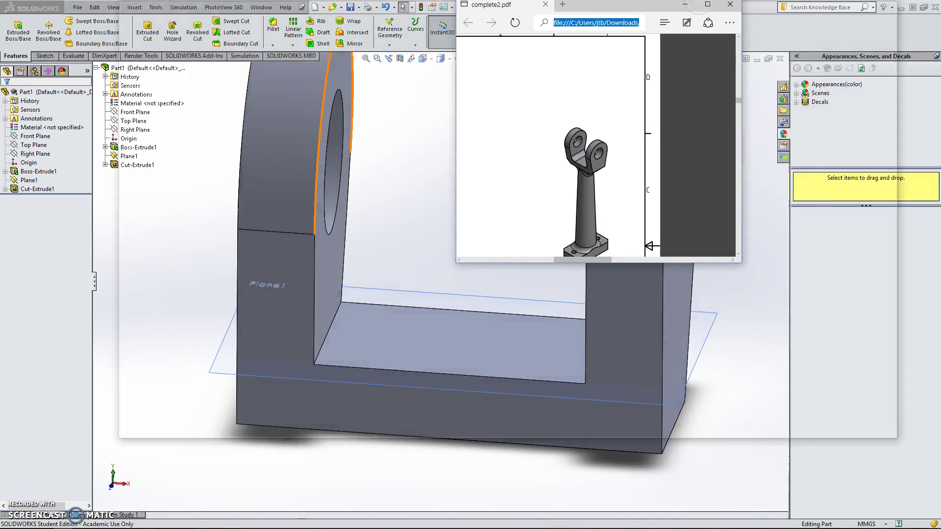
key(alt+Tab)
key(super+Up)
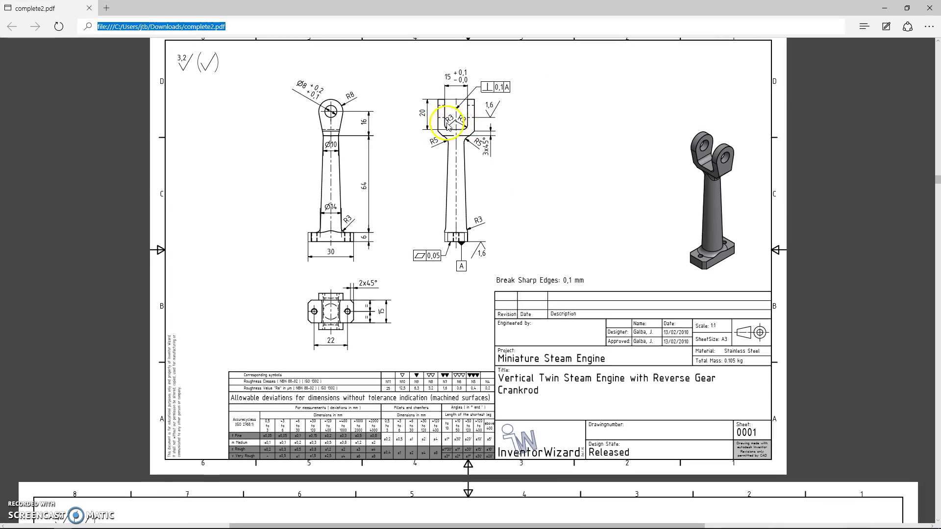
key(super+Down)
key(super+Down)
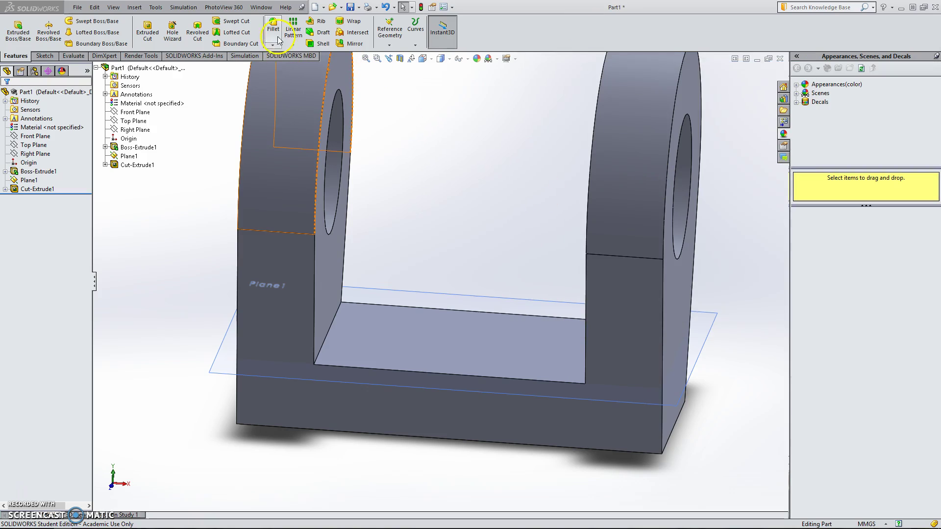
- Round the left and right inner edges of the slot floor with 3 mm fillets
click(275, 40)
click(49, 278)
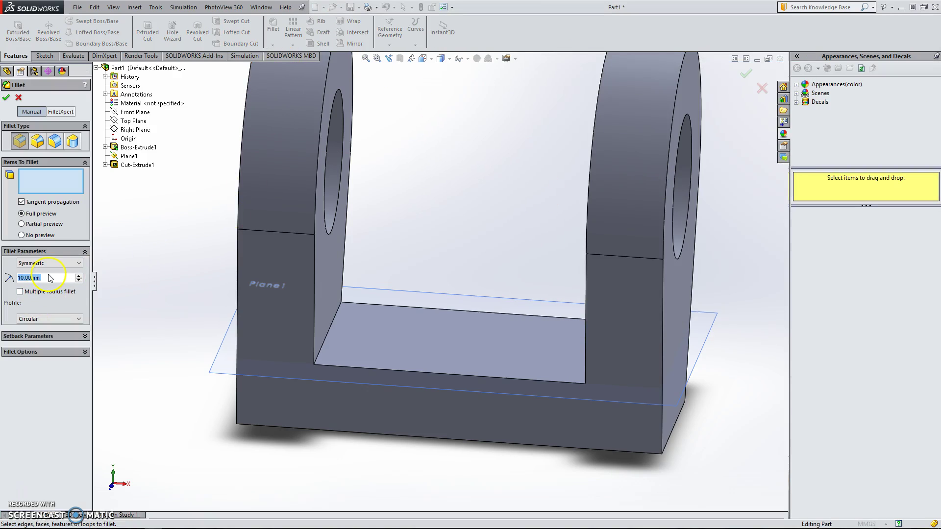
text(3)
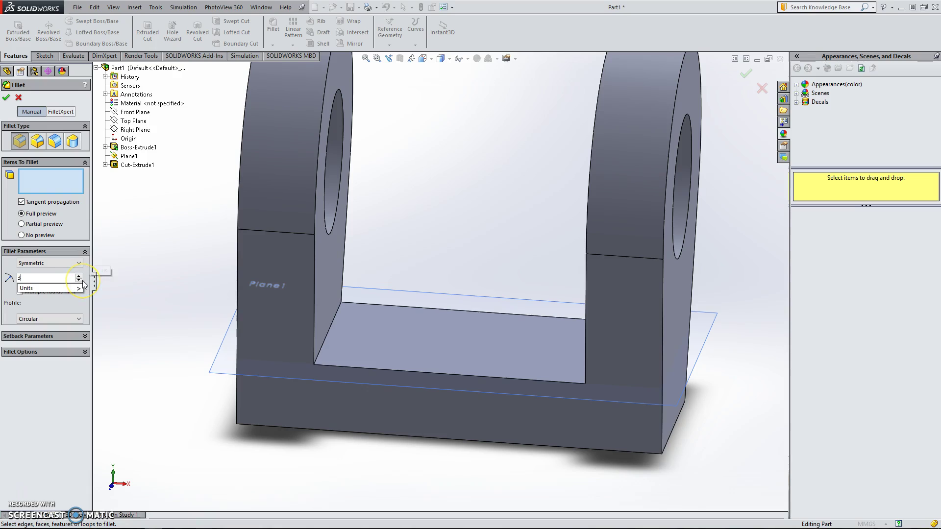
key(Return)
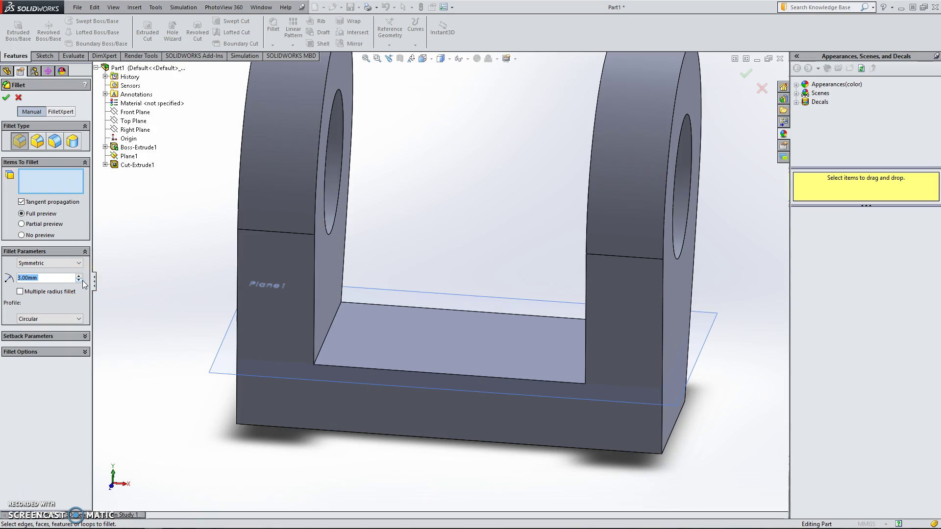
click(326, 335)
middle_drag(404, 341, 470, 343)
click(589, 346)
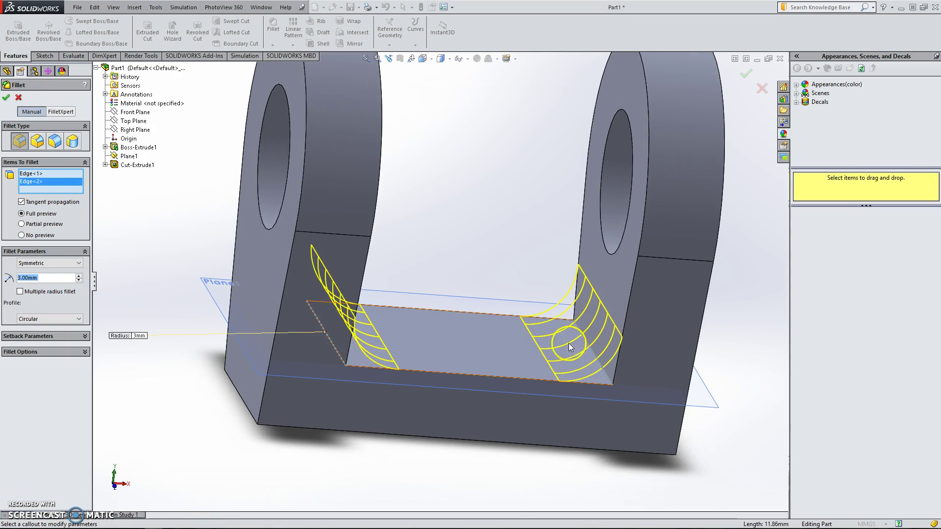
key(Return)
key(ctrl+7)
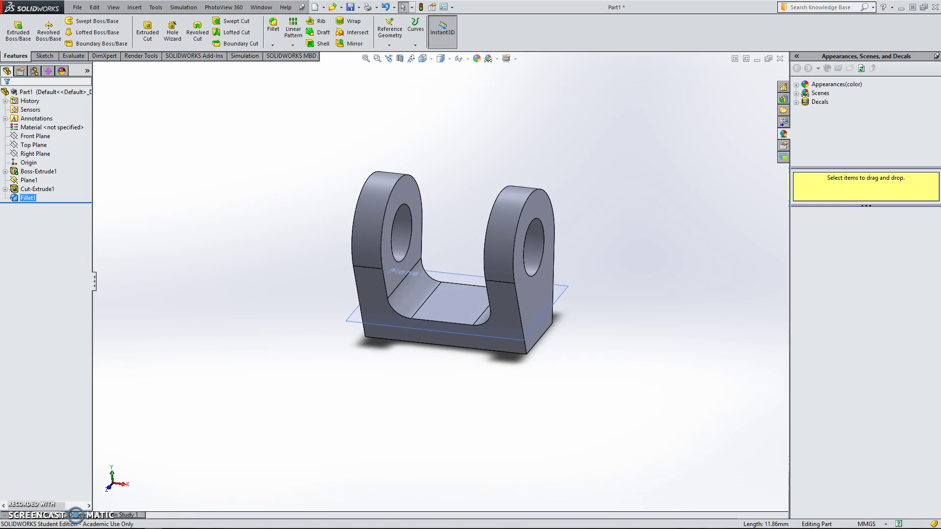
- Check the crankrod drawing PDF, then turn the bracket over to show its bottom face
key(alt+Tab)
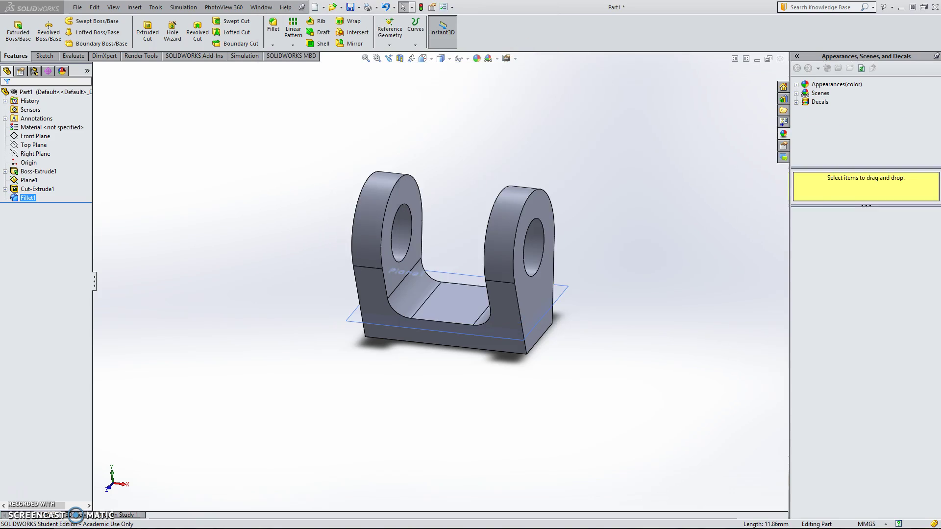
key(alt+Tab)
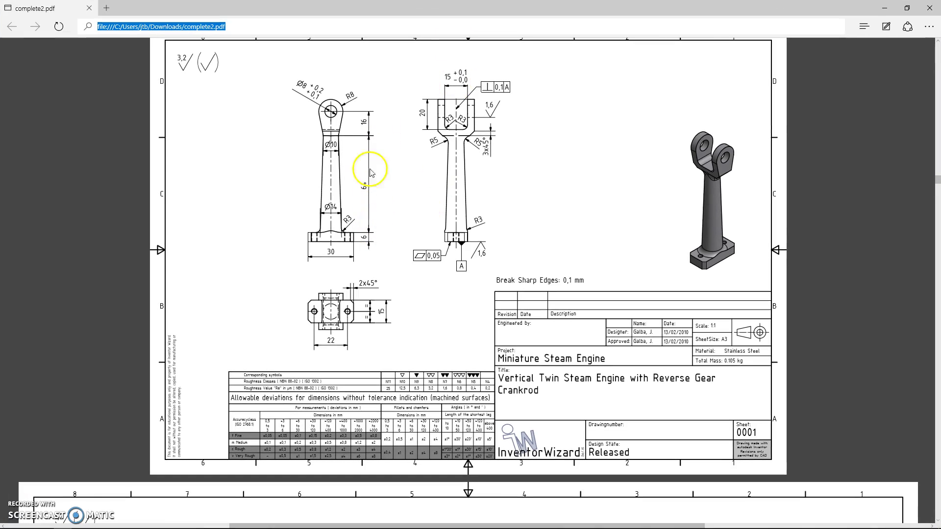
key(alt+Tab)
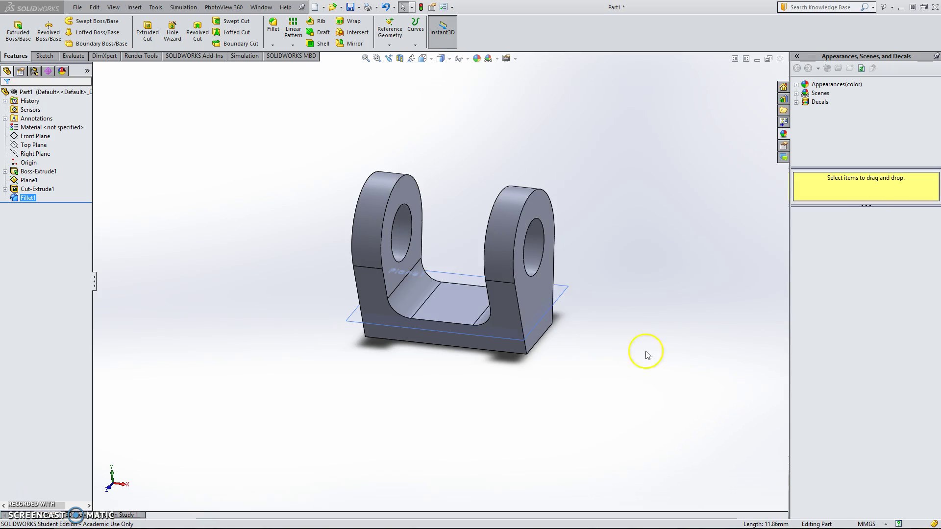
middle_drag(475, 212, 437, 85)
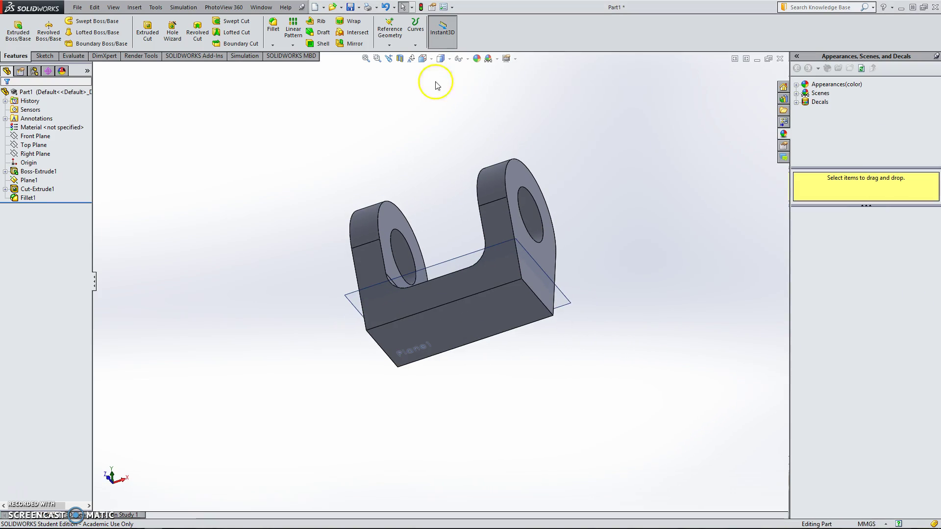
- Start a sketch on the bracket's bottom face and draw a circle on it
click(45, 56)
click(13, 29)
click(474, 325)
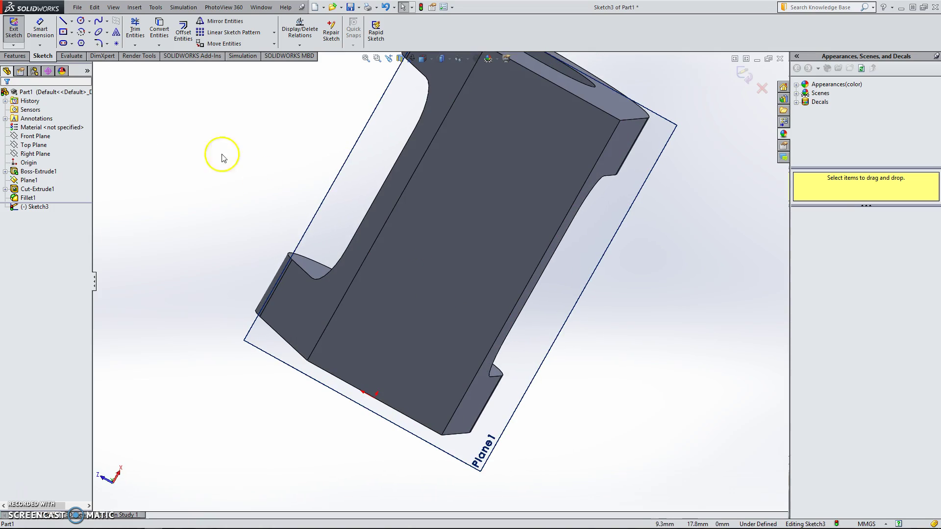
click(81, 21)
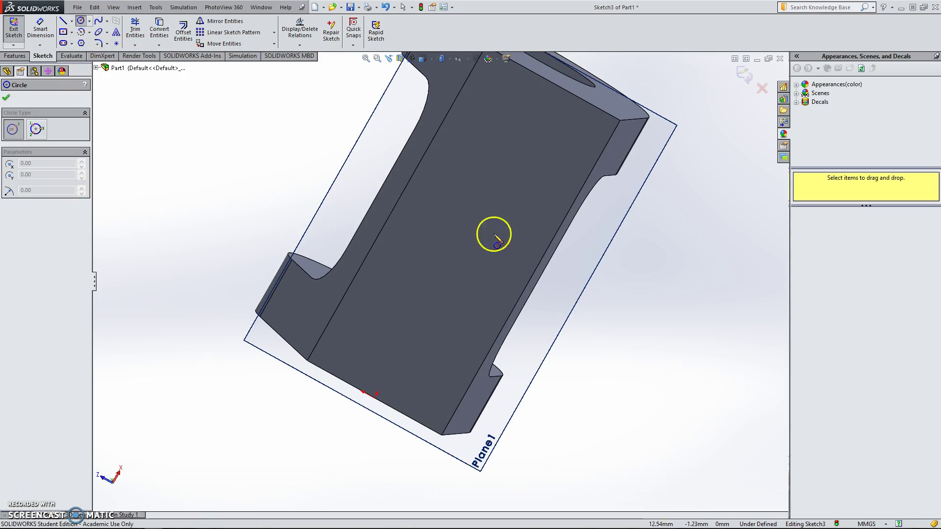
click(461, 245)
click(494, 311)
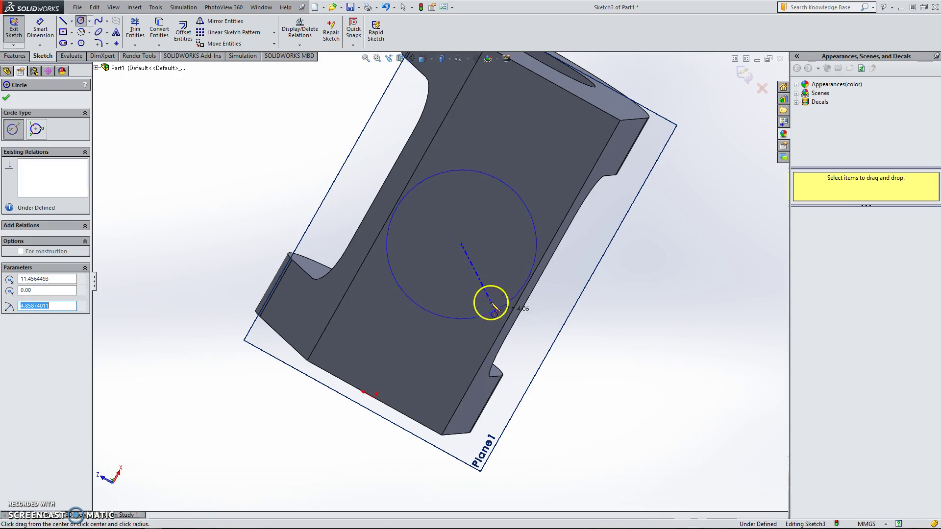
- Dimension the circle to Ø10 with its centre 11.75 mm from the base edge
click(40, 29)
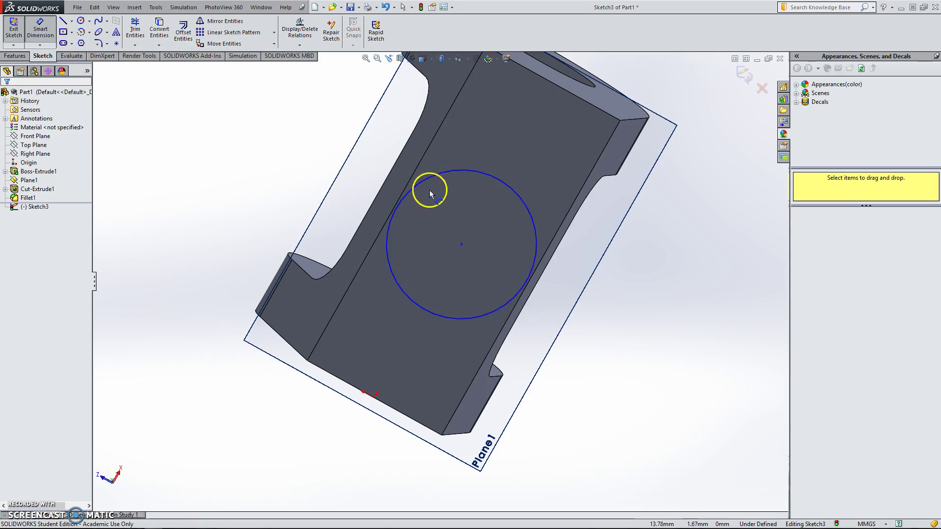
click(539, 242)
click(640, 309)
text(10)
key(Return)
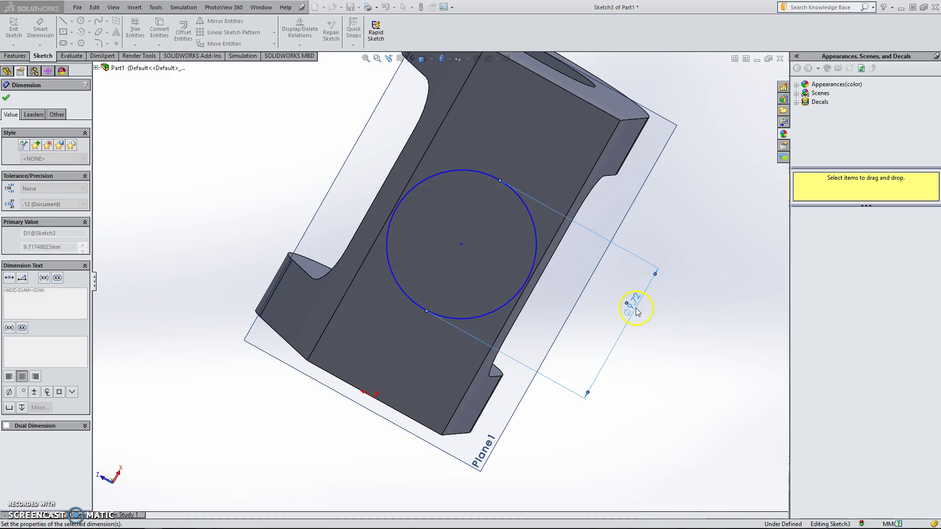
click(461, 244)
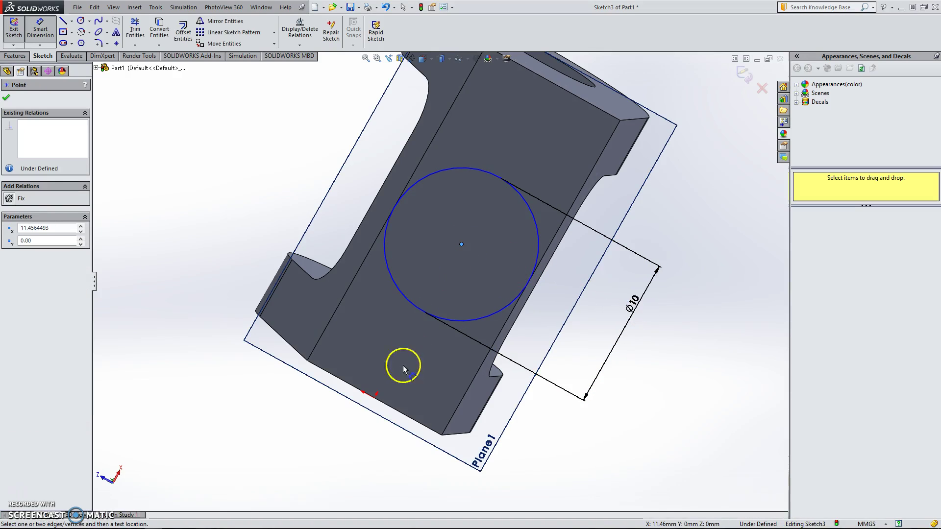
click(374, 399)
click(603, 438)
text(11)
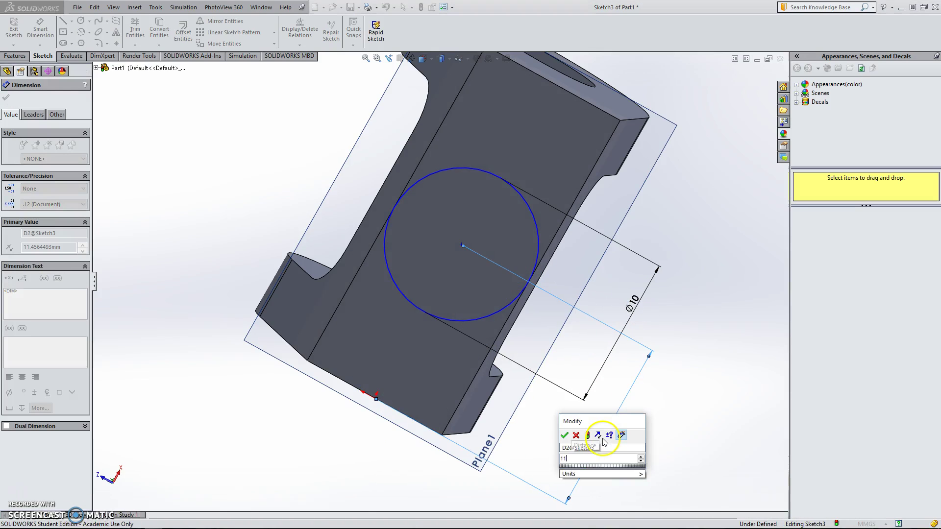
text(.75)
key(Return)
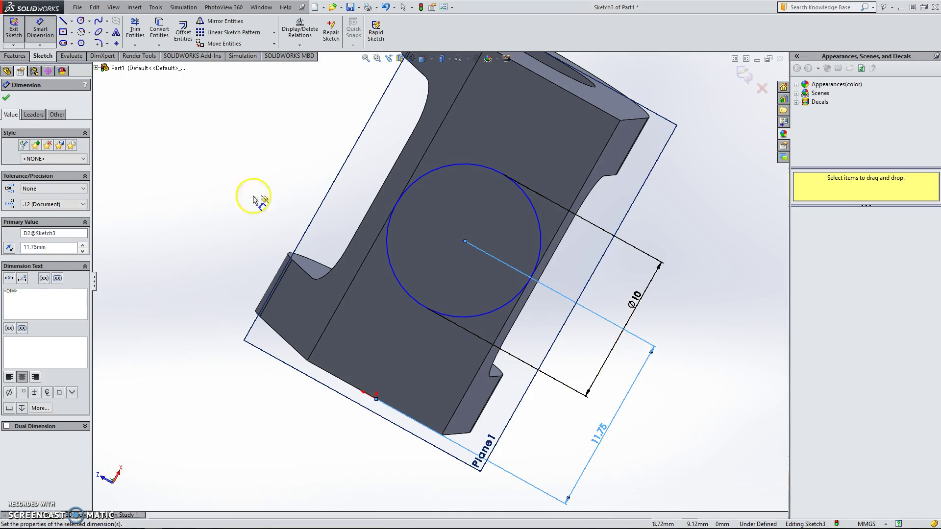
- Exit Sketch3, turn the part back upright, and select Plane1 in the tree
click(6, 98)
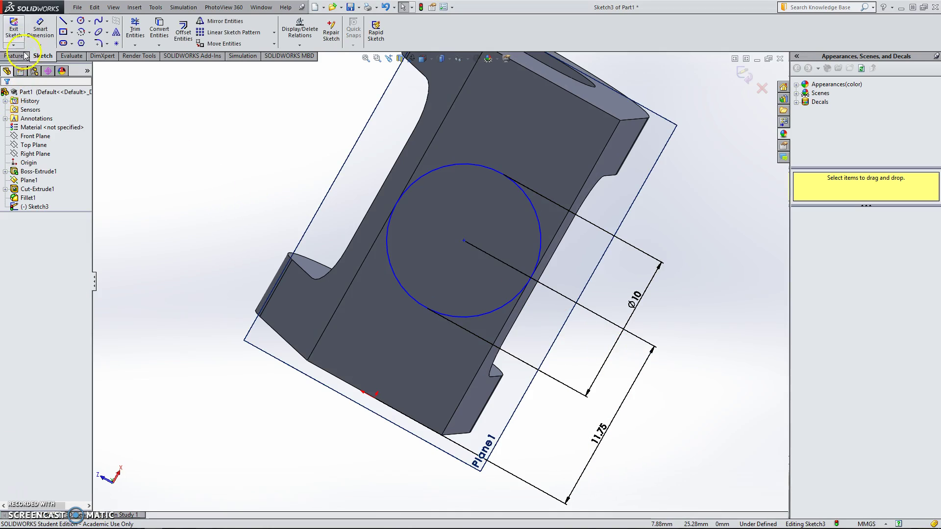
click(13, 29)
scroll(294, 220, up, 5)
mouse_move(305, 245)
middle_down()
mouse_move(492, 324)
mouse_move(514, 164)
mouse_move(392, 196)
middle_up()
click(30, 182)
right_click(33, 185)
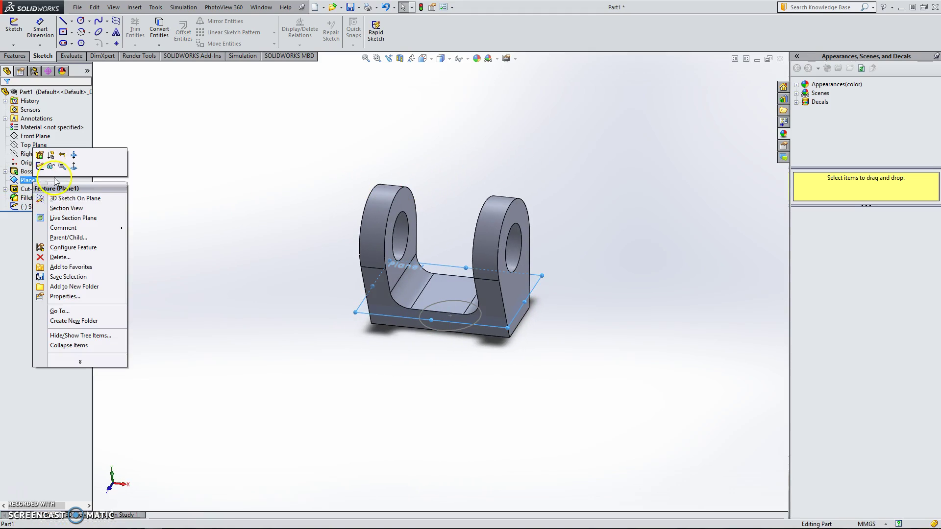
- Hide Plane1 and create Plane2 offset 64 mm below the Top Plane
click(49, 168)
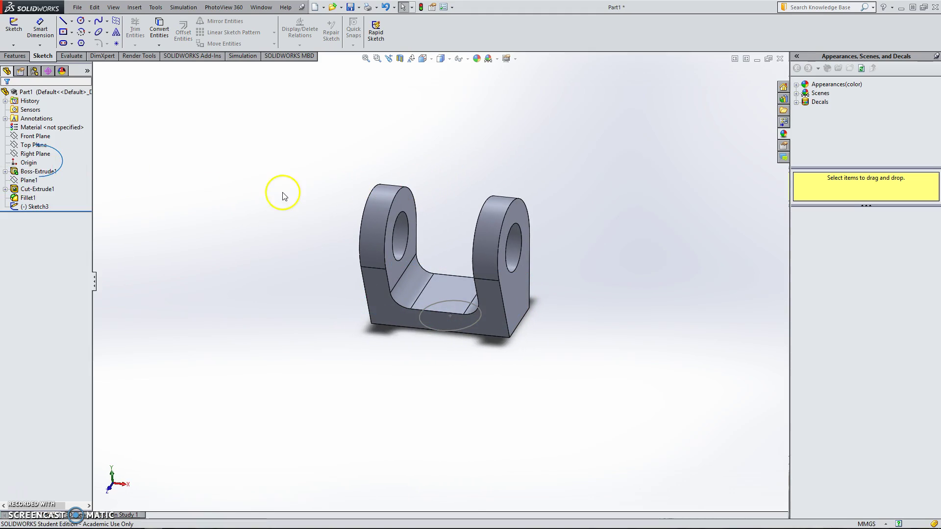
click(22, 145)
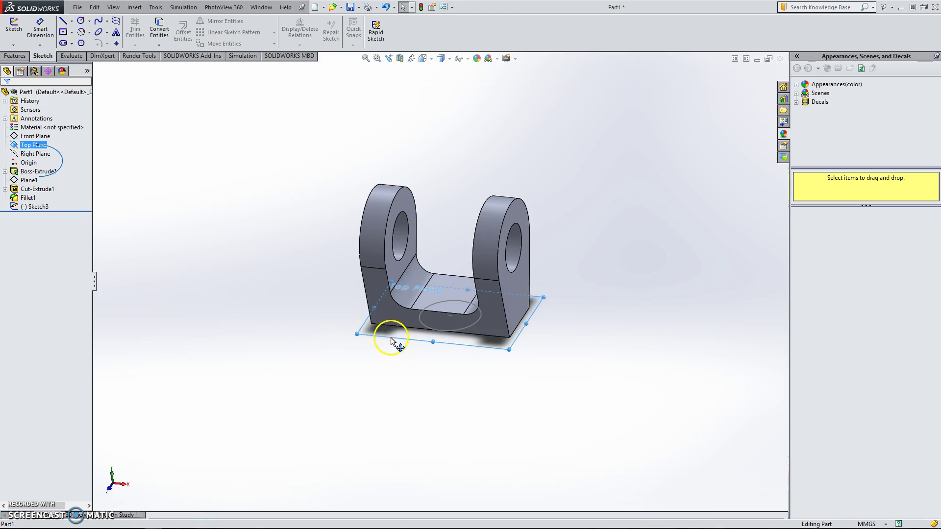
middle_drag(390, 336, 404, 317)
ctrl+drag(404, 318, 412, 488)
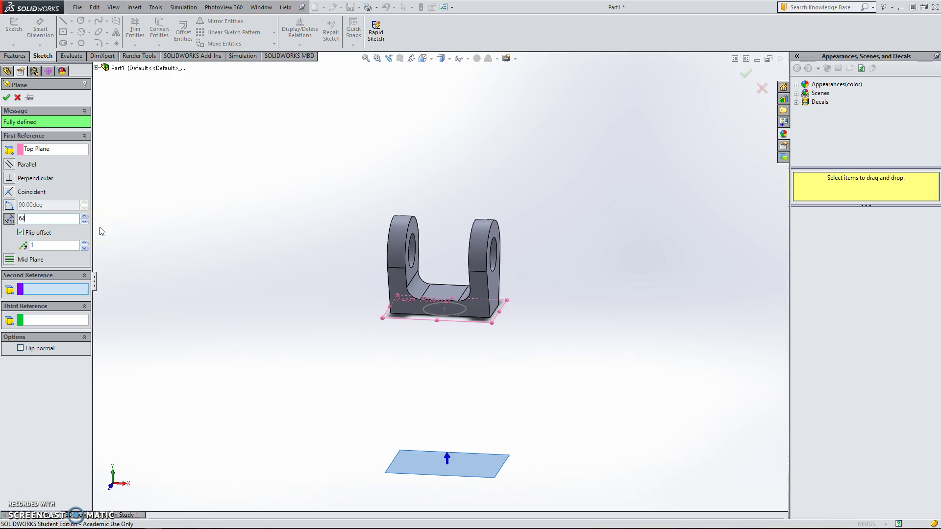
text(64)
key(Return)
click(7, 97)
scroll(436, 279, down, 3)
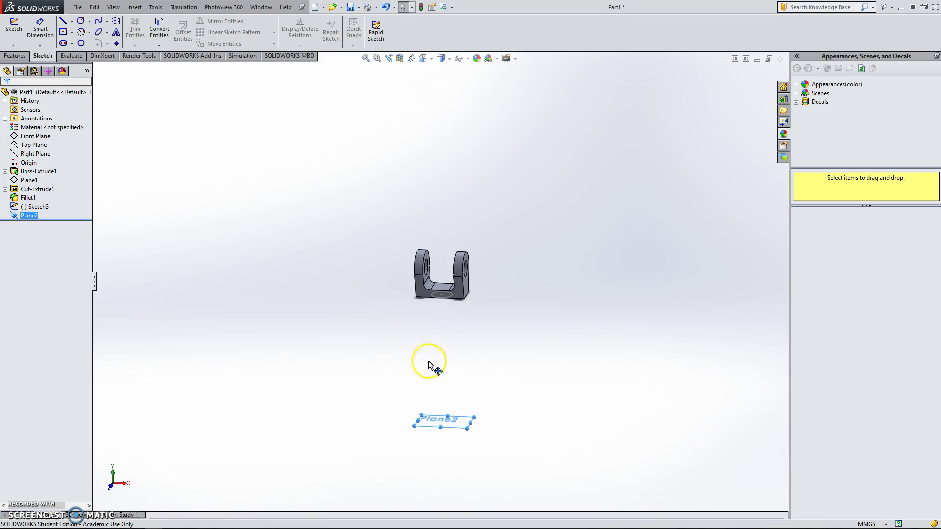
- Sketch a circle on Plane2 and place a sketch point at the origin
click(14, 24)
click(72, 21)
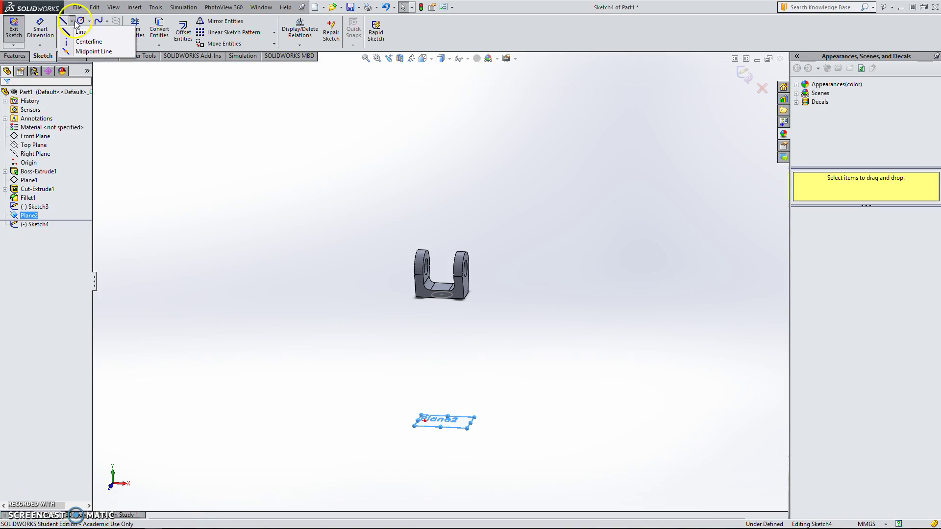
click(79, 21)
scroll(485, 394, down, 5)
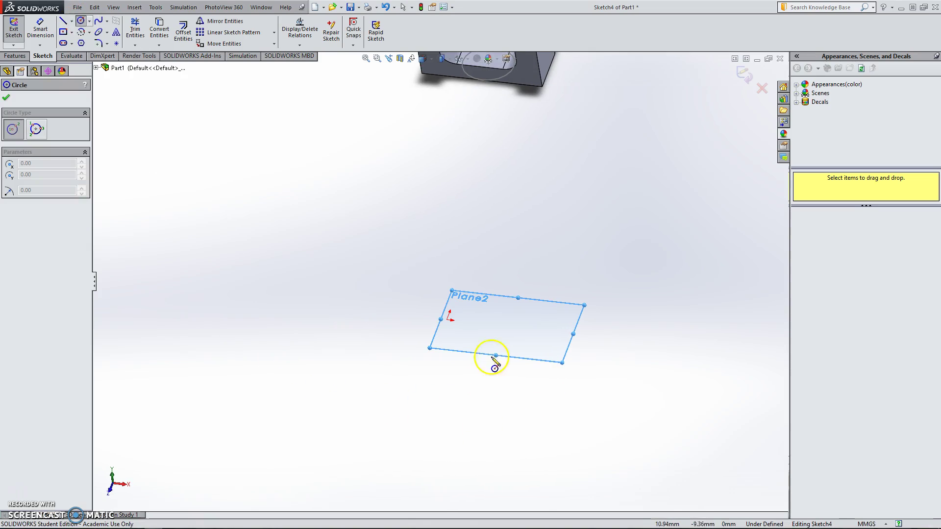
click(499, 325)
click(509, 349)
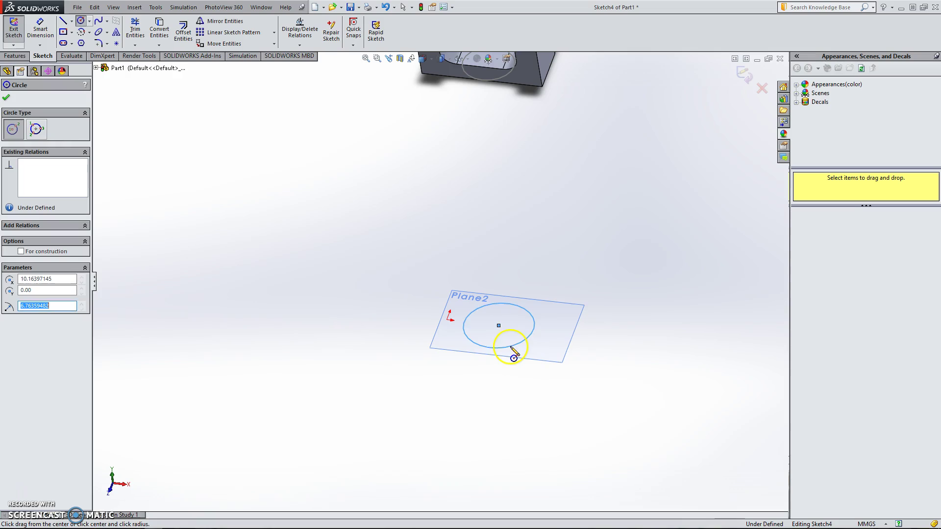
click(116, 43)
click(447, 320)
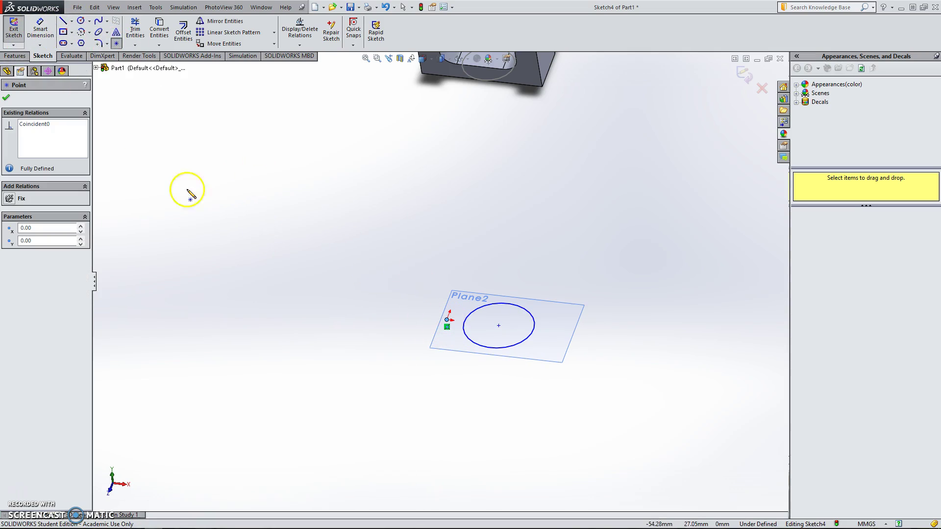
- Dimension the circle to Ø14 with its centre 11.75 mm from the origin point
click(40, 28)
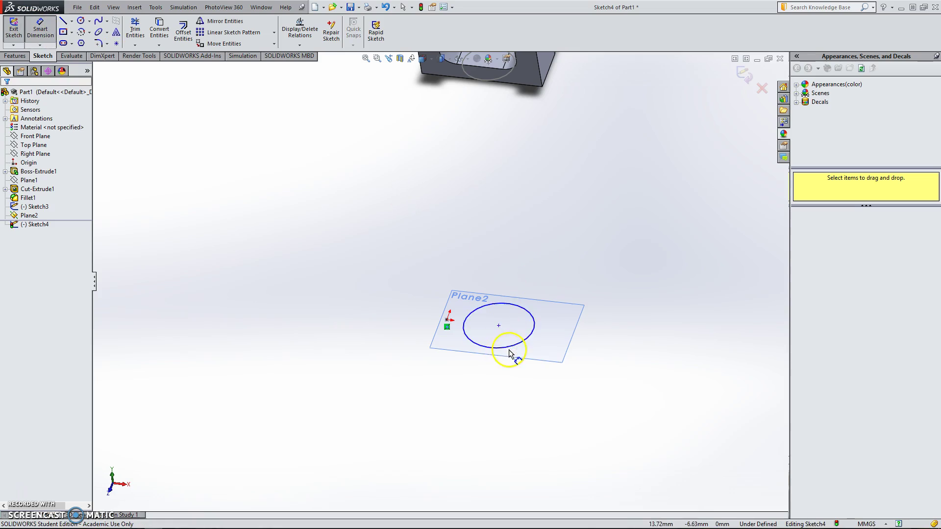
click(539, 329)
click(595, 271)
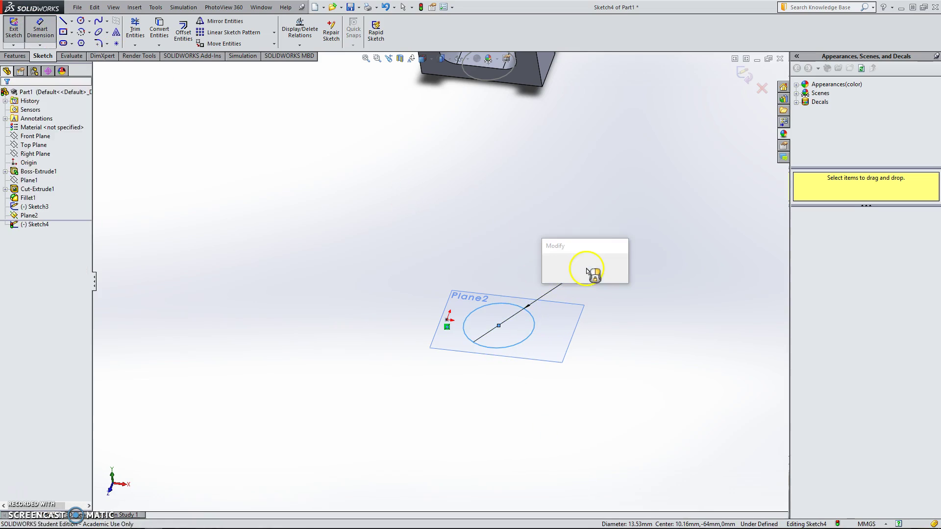
text(14)
key(Return)
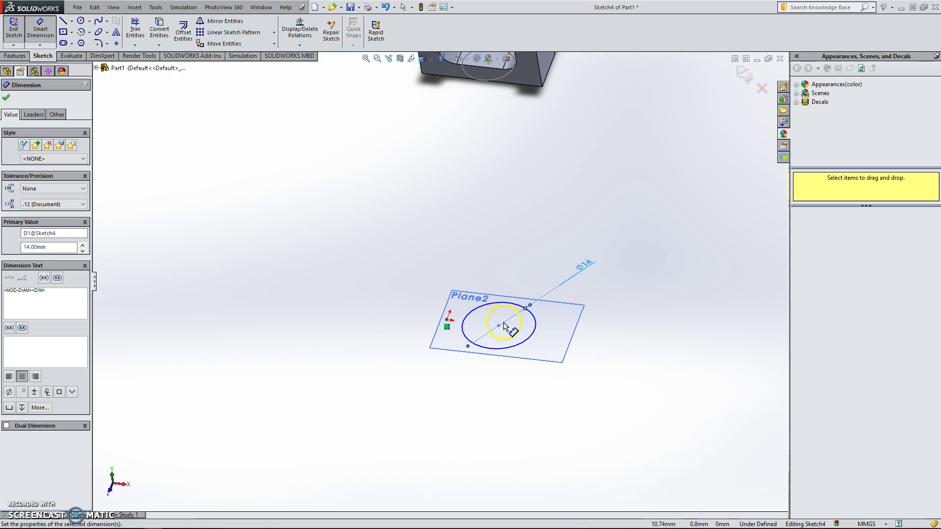
click(499, 326)
click(447, 319)
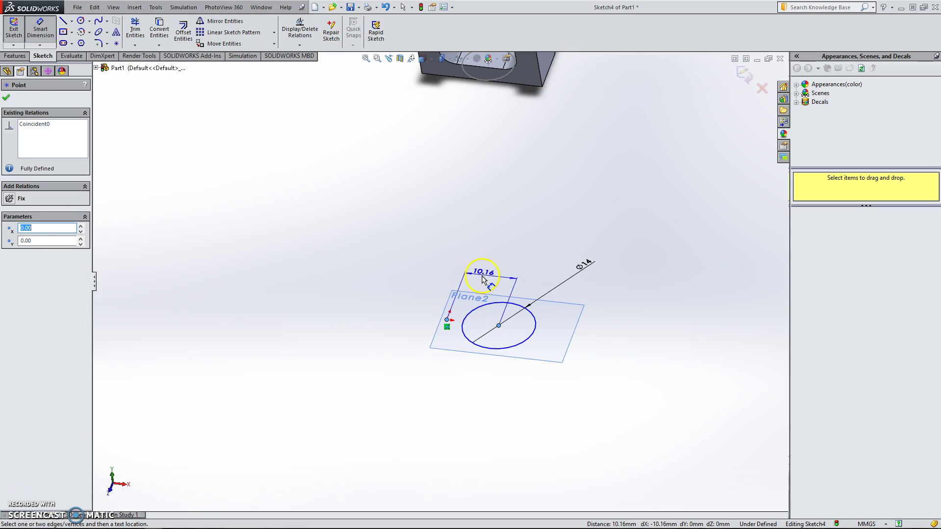
click(483, 277)
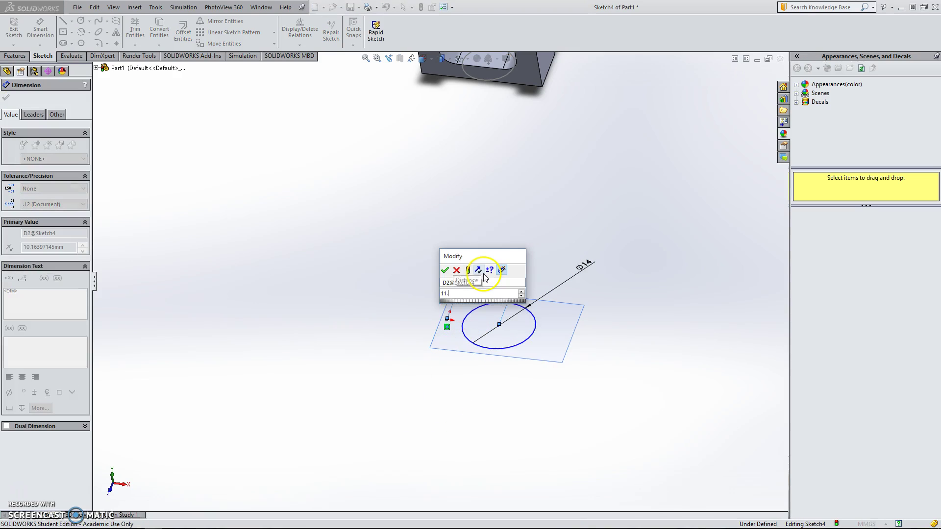
text(11.75)
key(Return)
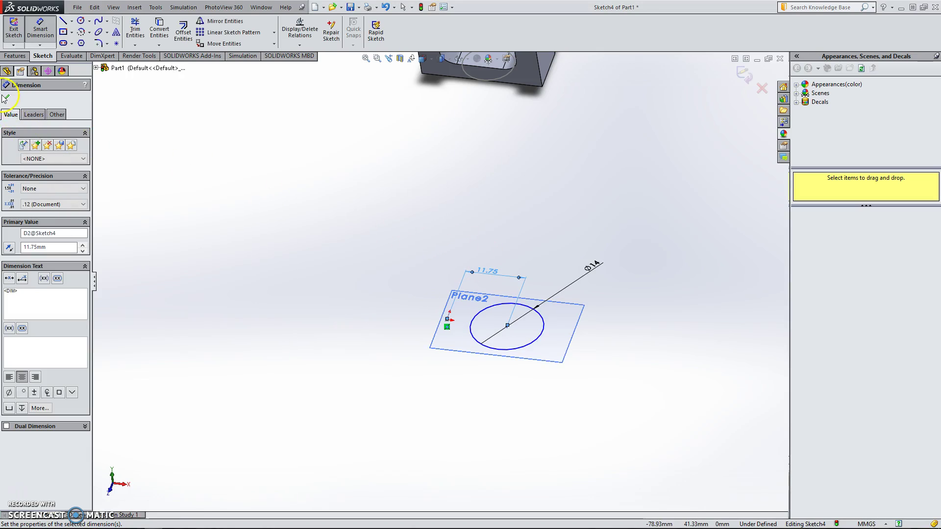
click(6, 98)
- Orbit to face the block front-on and select the Front Plane
mouse_move(406, 273)
middle_down()
mouse_move(452, 194)
mouse_move(467, 196)
mouse_move(424, 216)
middle_up()
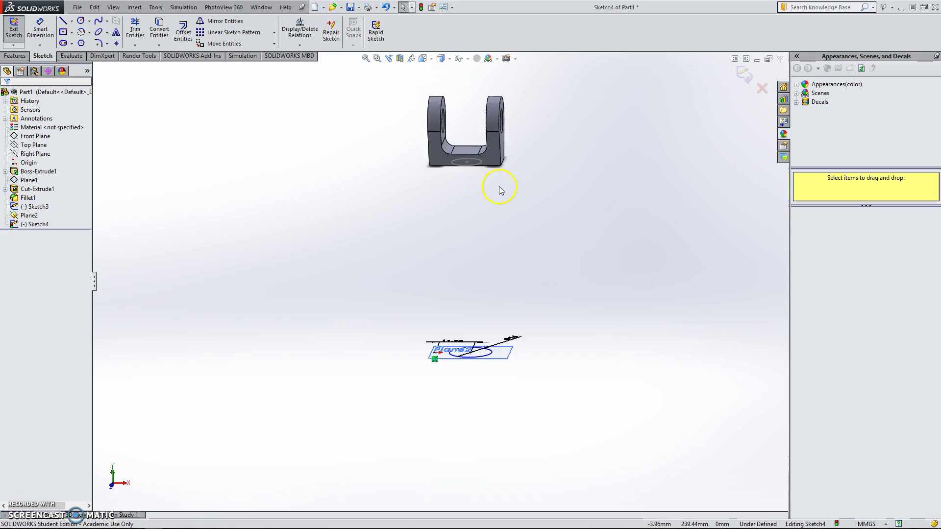
scroll(498, 187, down, 5)
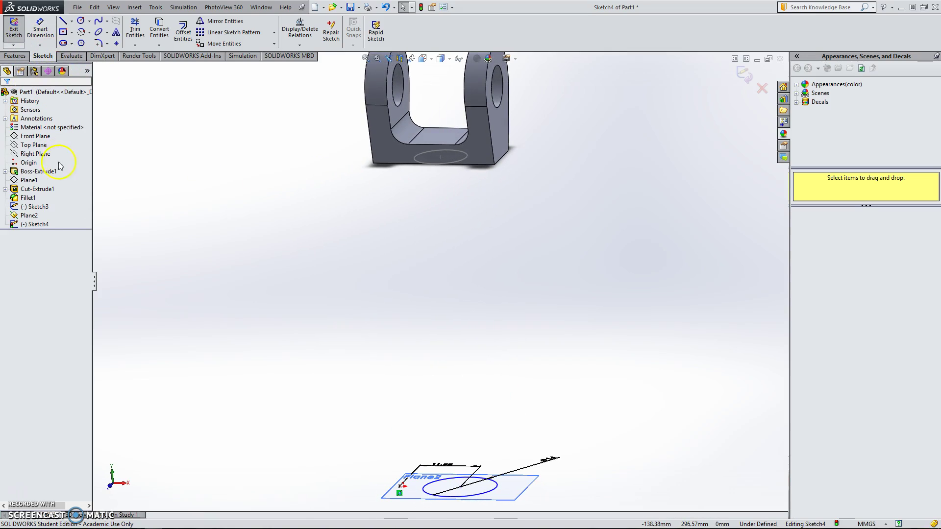
click(38, 155)
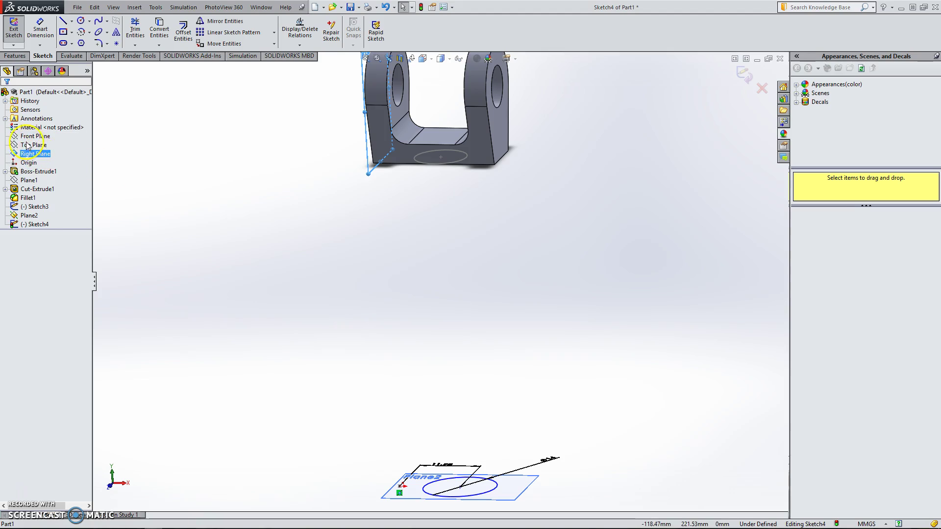
click(29, 137)
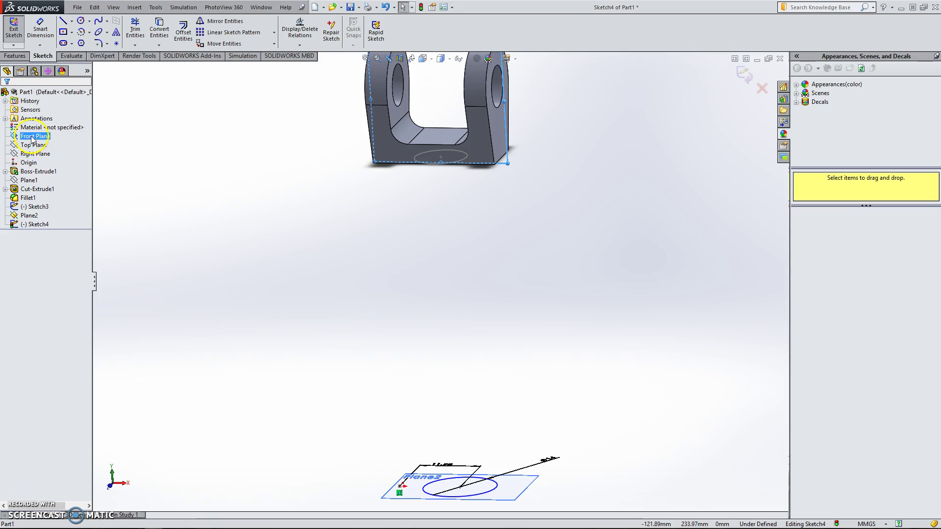
- Exit Sketch4 and draw a Front Plane guide line from the Ø10 circle to the Ø14 circle
right_click(43, 137)
click(18, 27)
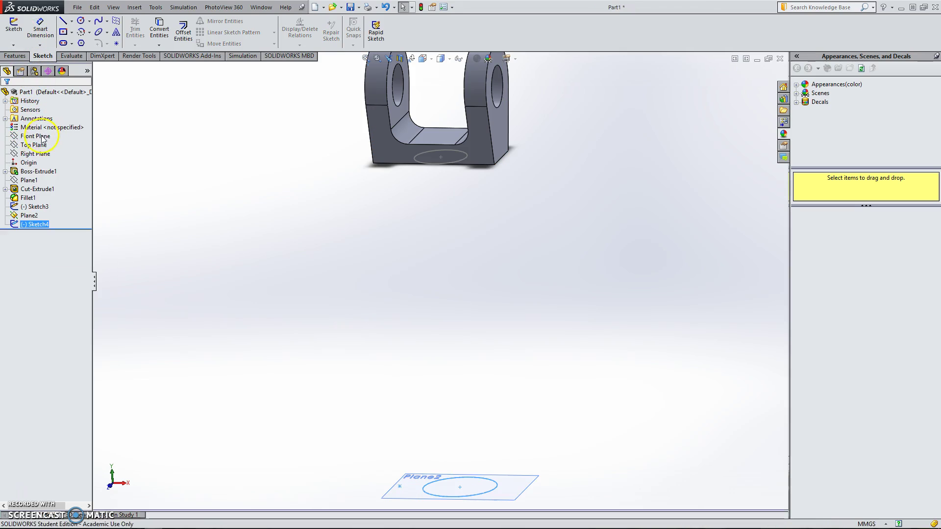
click(22, 27)
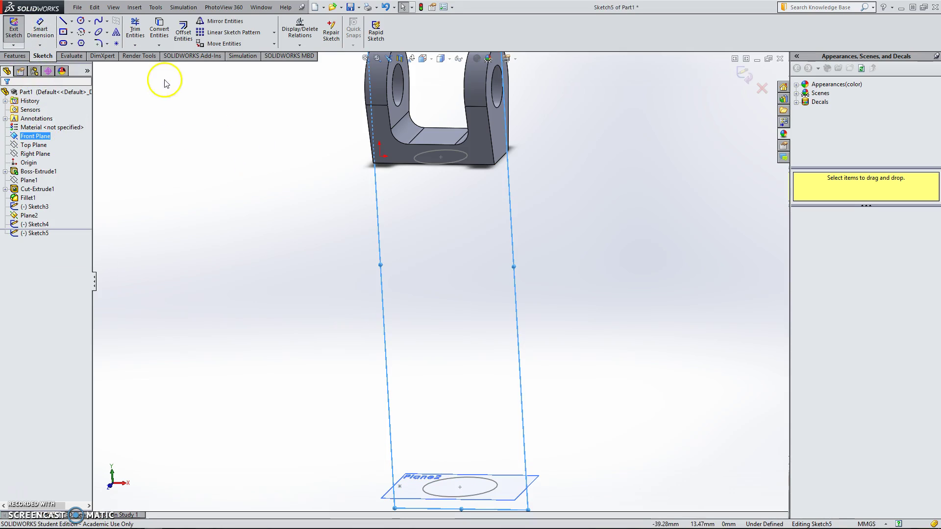
click(63, 21)
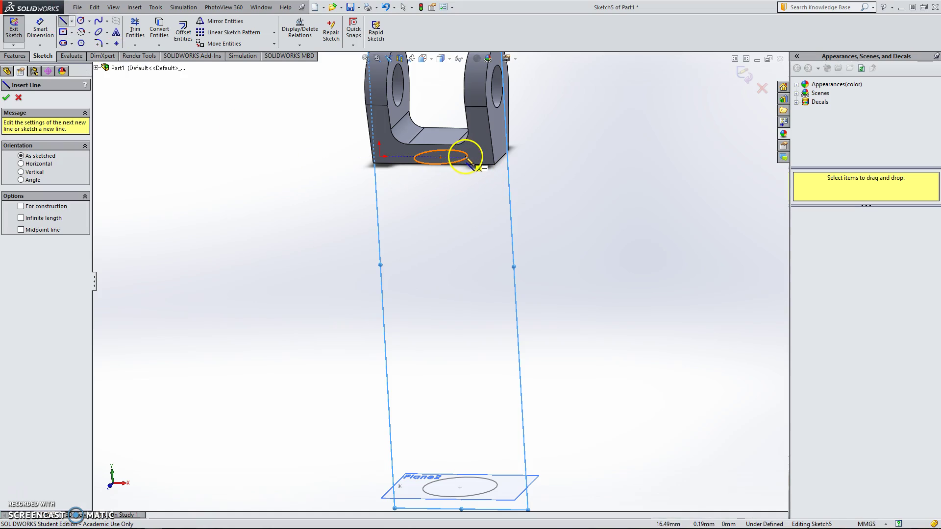
click(467, 158)
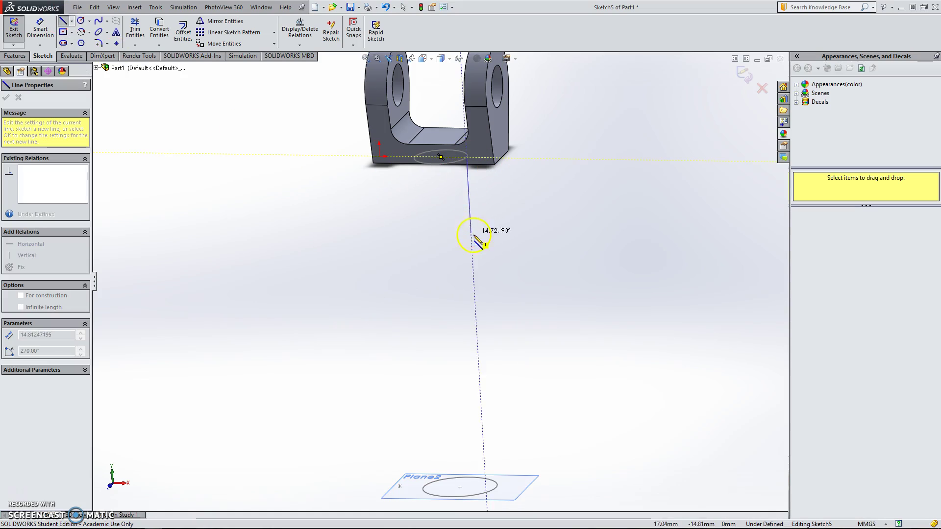
click(495, 482)
click(744, 74)
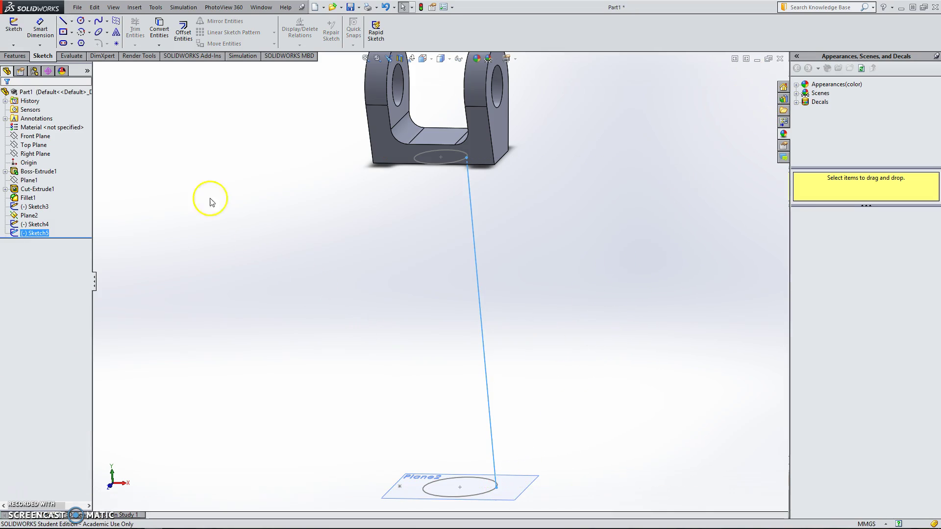
- Loft the Ø10 and Ø14 circles into a tapered shaft guided by Sketch5
click(18, 56)
click(97, 33)
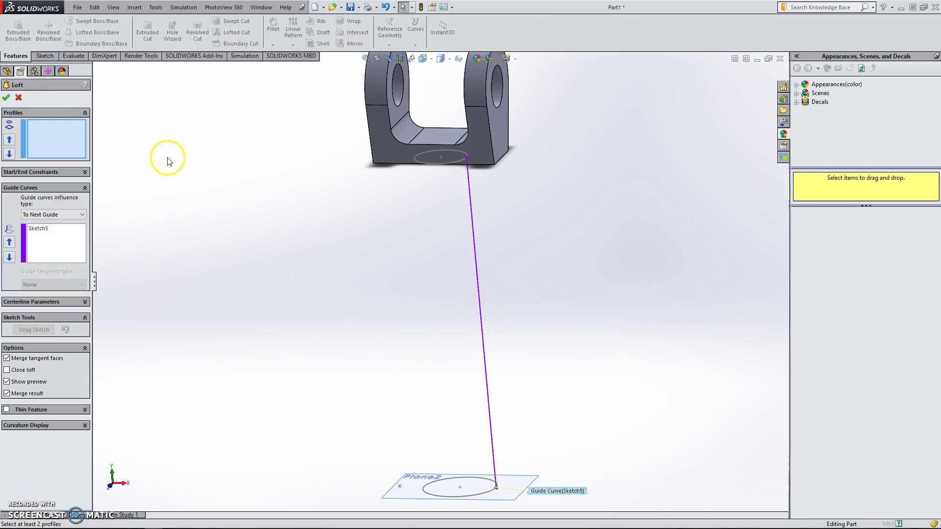
click(417, 160)
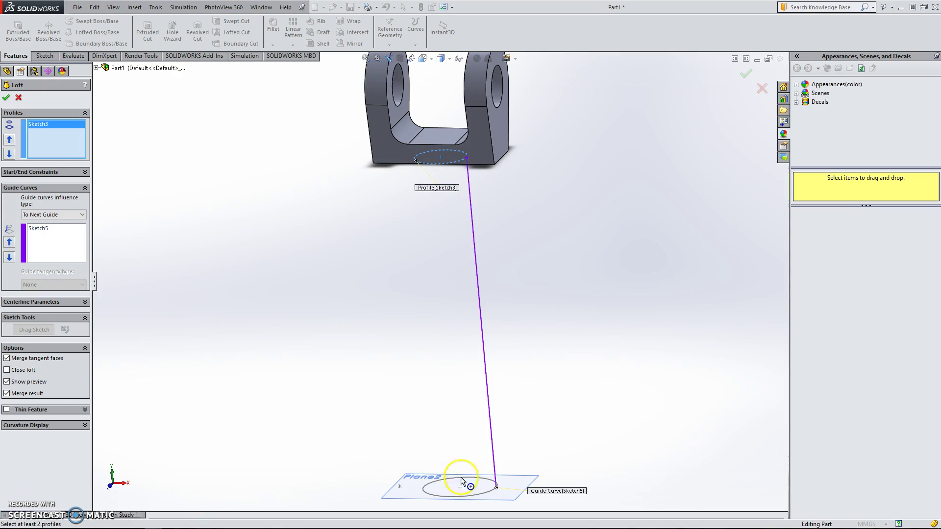
click(478, 496)
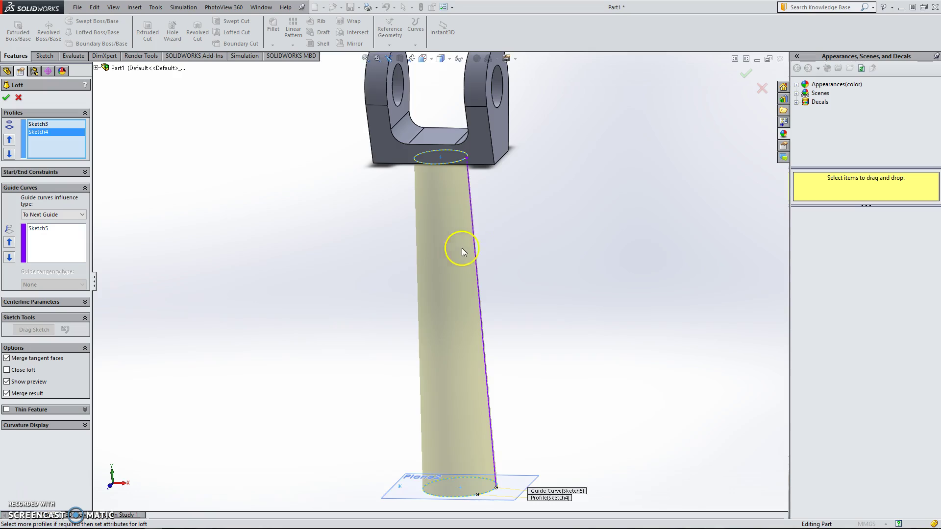
middle_drag(482, 250, 473, 315)
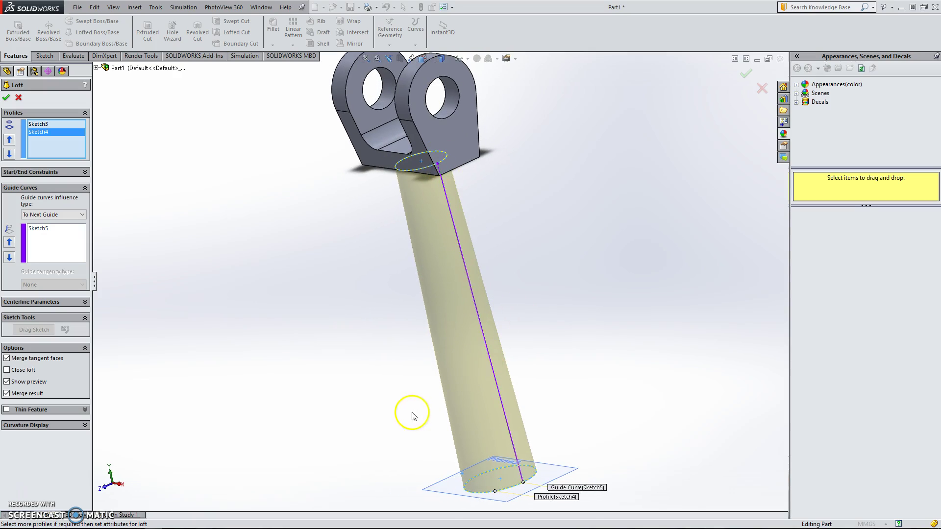
middle_drag(413, 414, 458, 353)
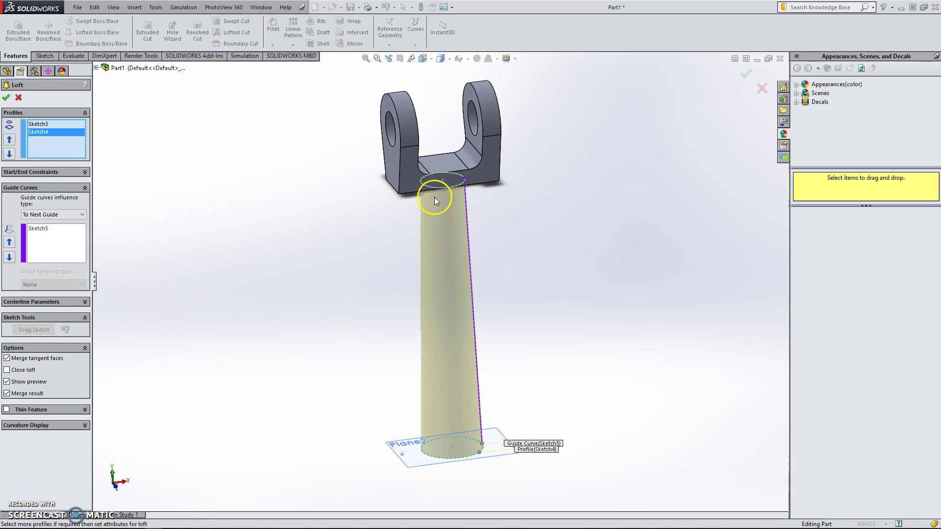
click(7, 98)
middle_drag(463, 396, 435, 368)
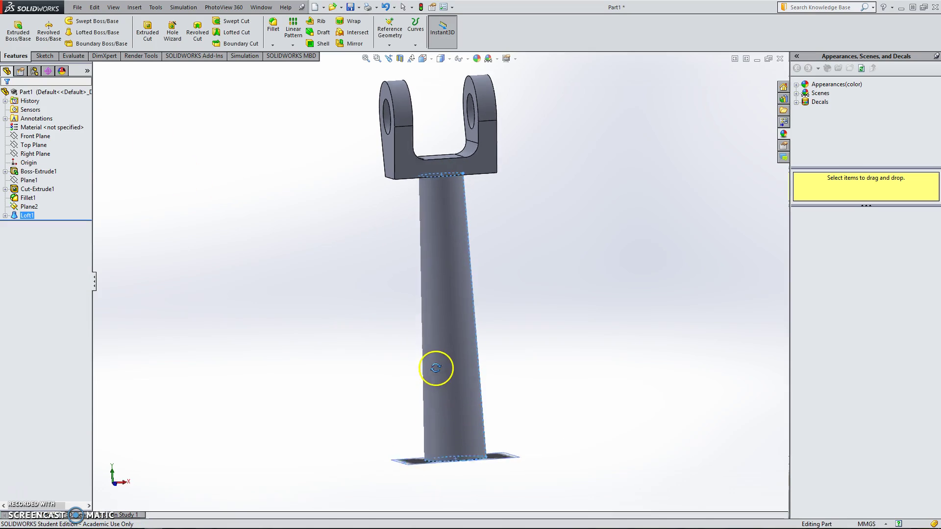
click(436, 231)
middle_drag(327, 352, 394, 381)
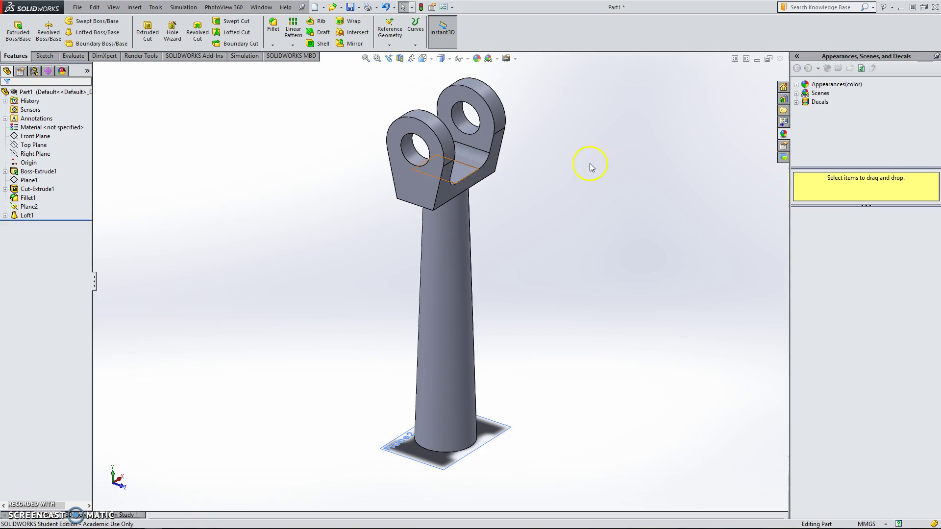
- Bring up the complete2.pdf crankrod drawing in Edge to check its dimensions
key(alt+Tab)
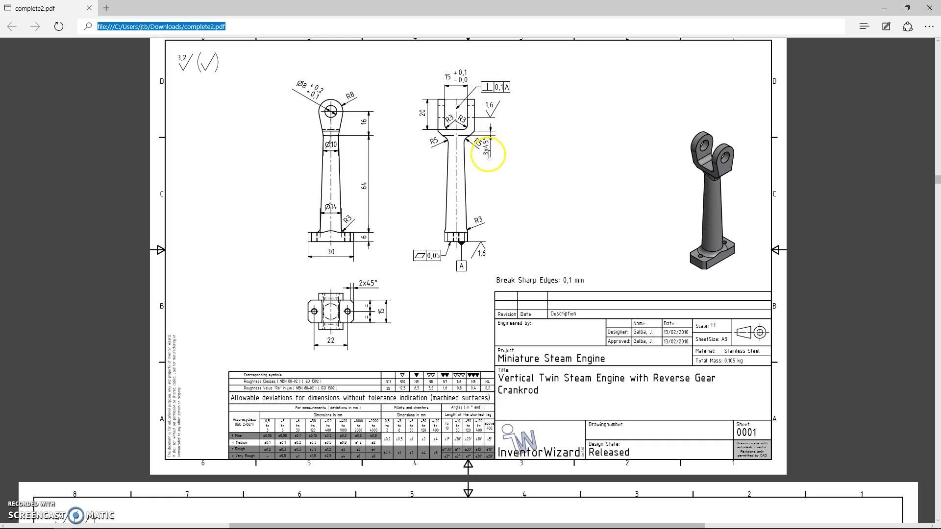
- Add a 5 mm face fillet between the block's bottom face and the shaft
key(alt+Tab)
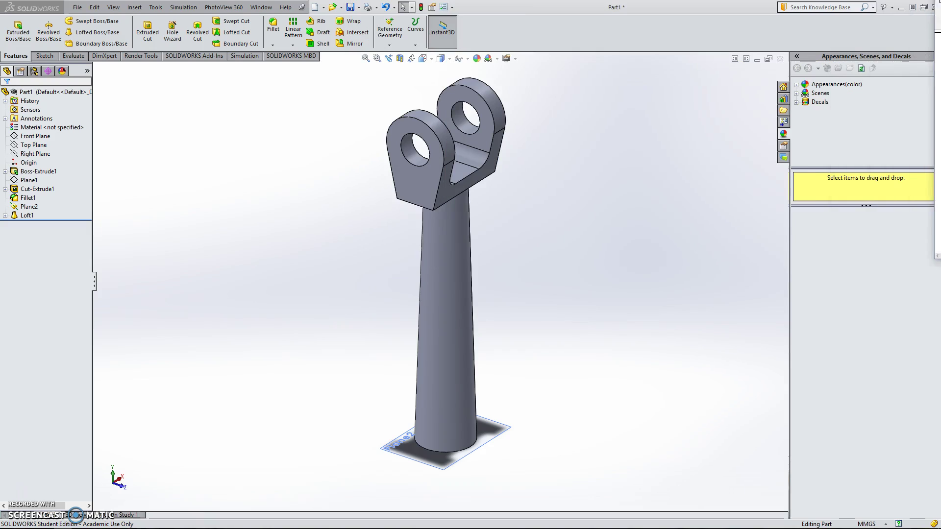
scroll(462, 189, down, 5)
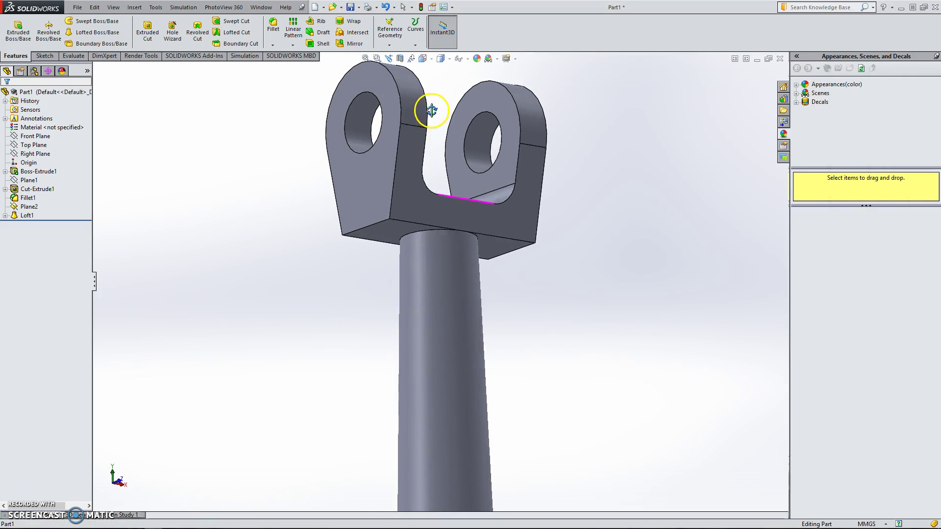
click(275, 30)
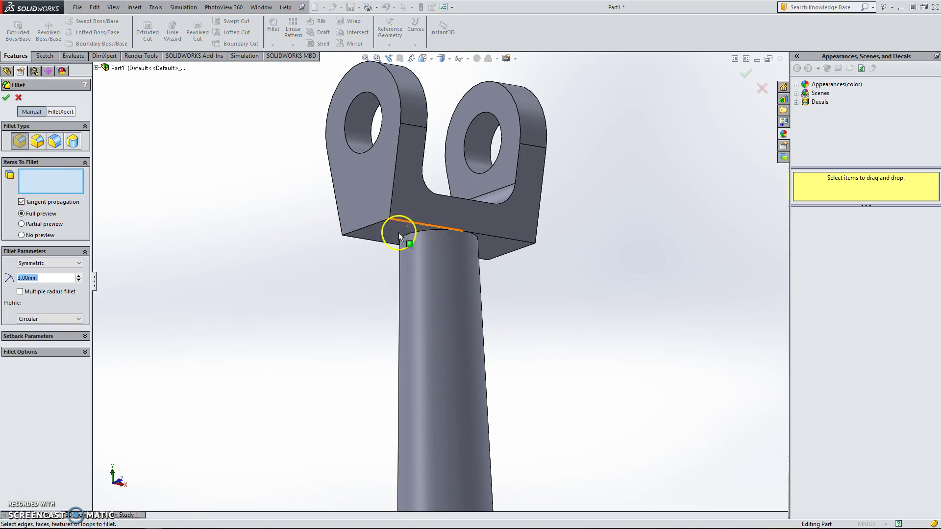
click(53, 142)
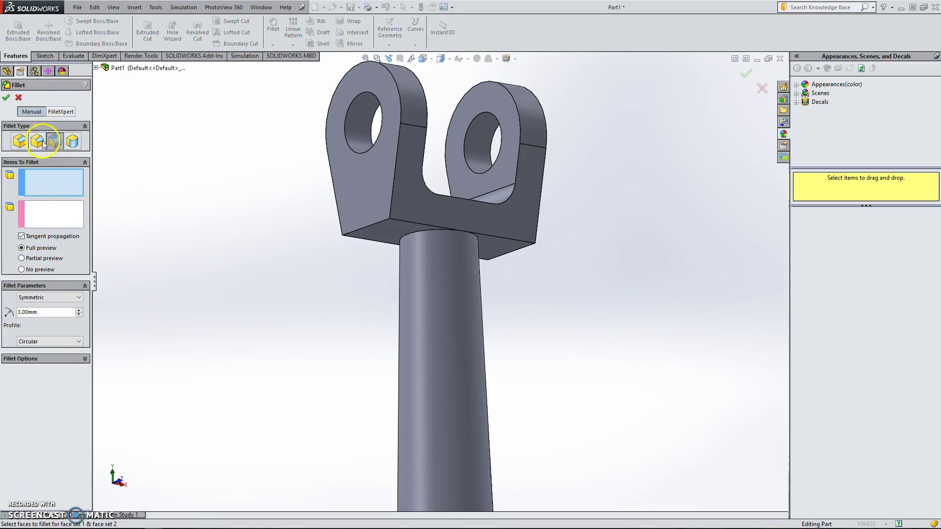
click(400, 226)
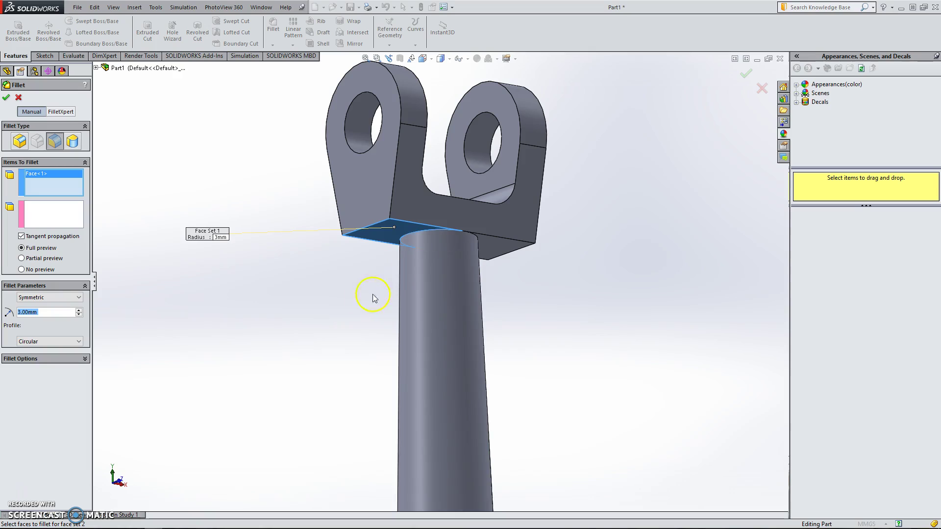
click(43, 204)
click(424, 320)
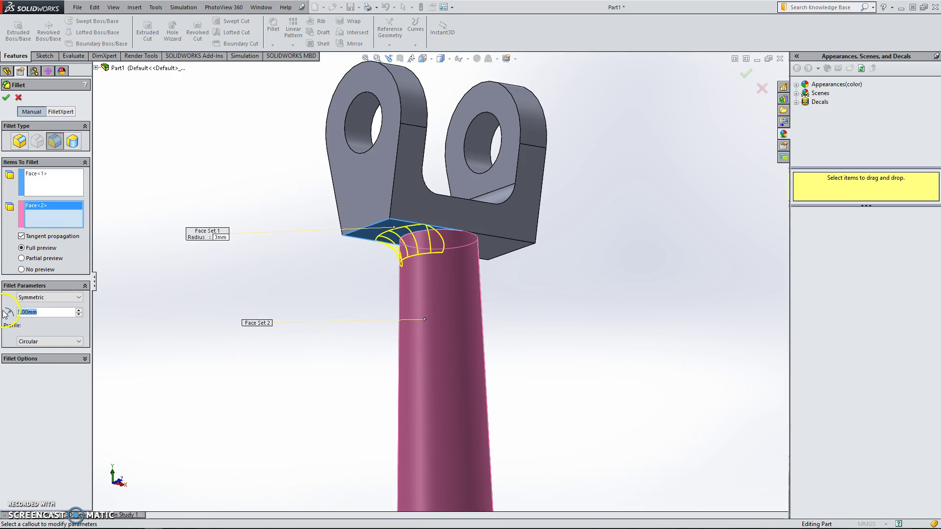
text(5)
key(Return)
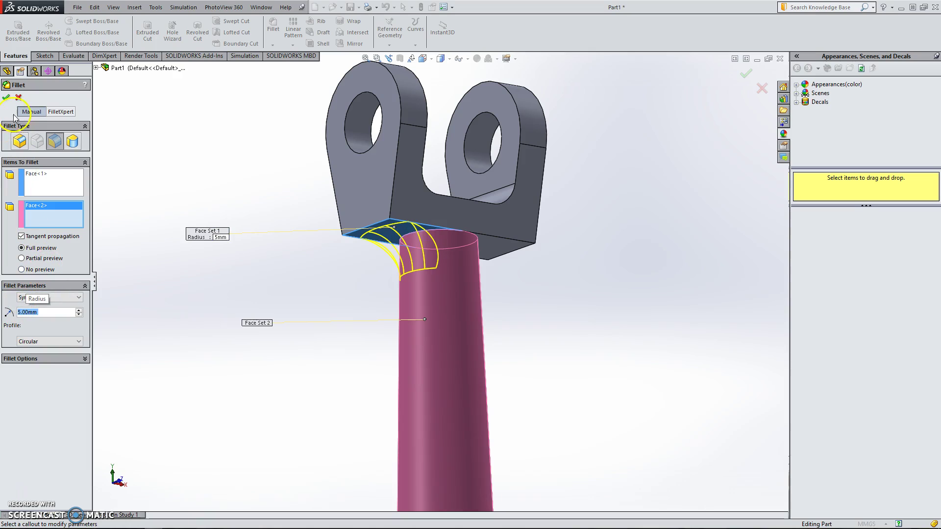
- Add a second 5 mm face fillet joining the clevis underside to the shaft's other side
click(273, 38)
middle_drag(550, 329, 619, 227)
click(594, 240)
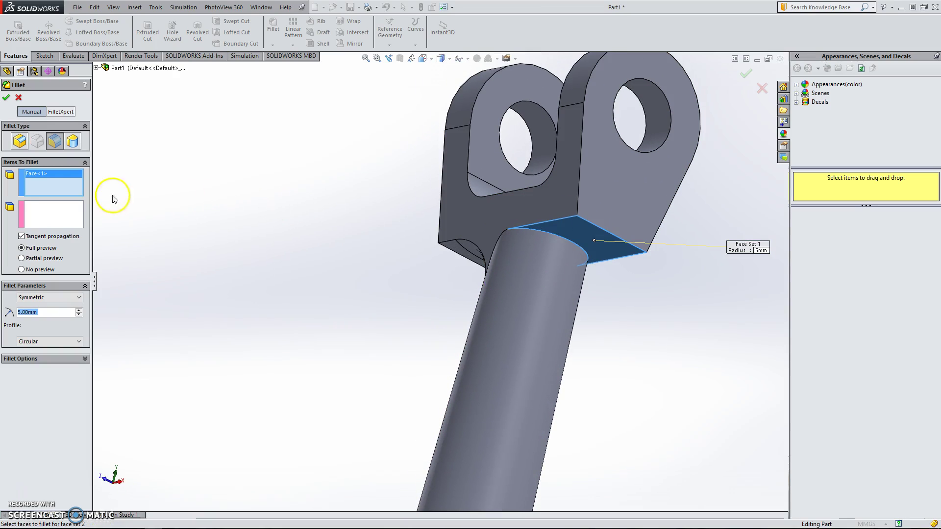
click(75, 218)
click(567, 313)
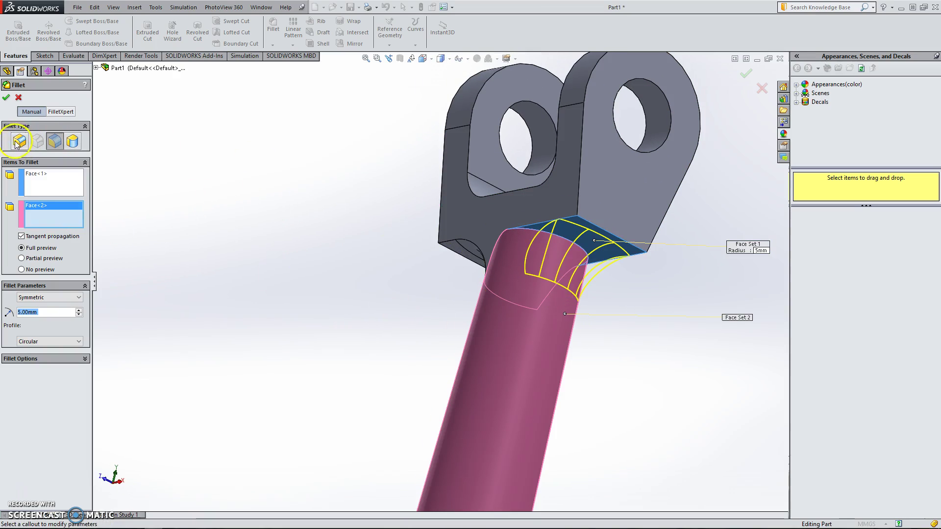
key(Return)
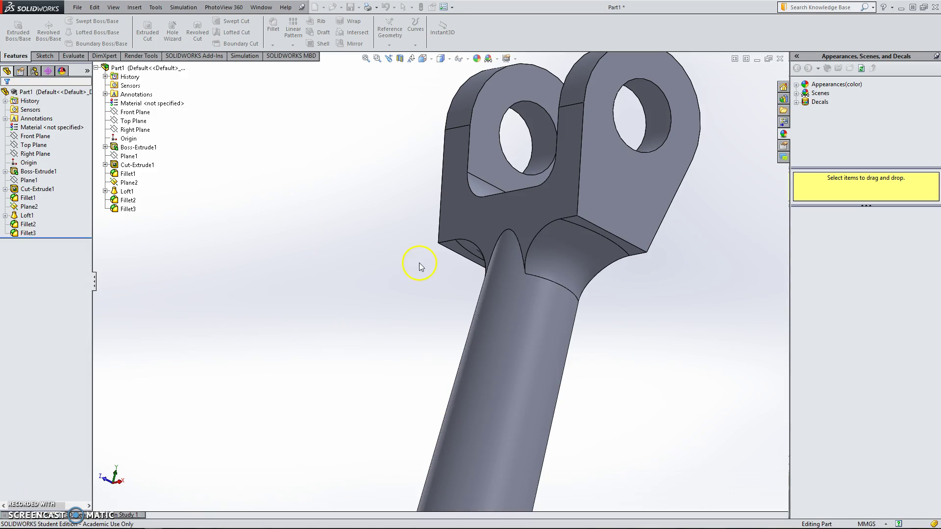
click(272, 46)
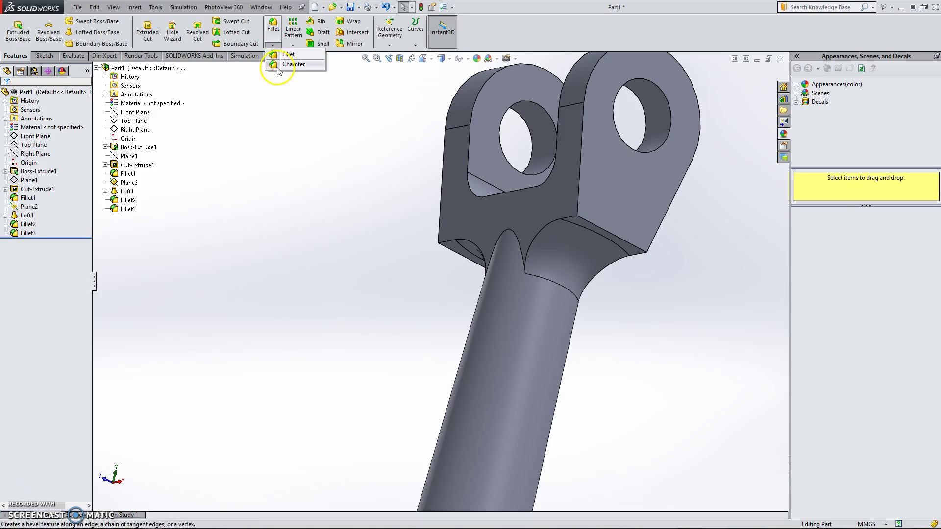
- Chamfer two clevis block edges at 3 mm × 45°
click(286, 63)
text(3)
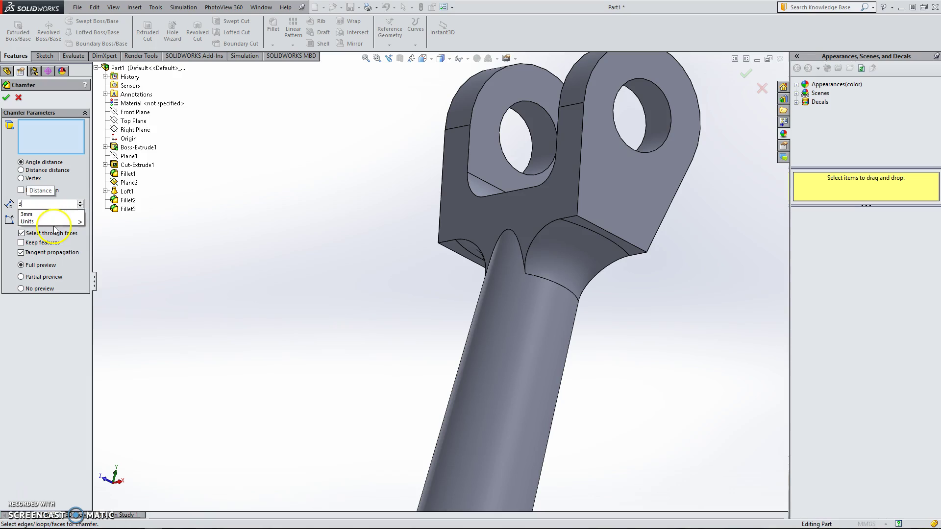
click(601, 228)
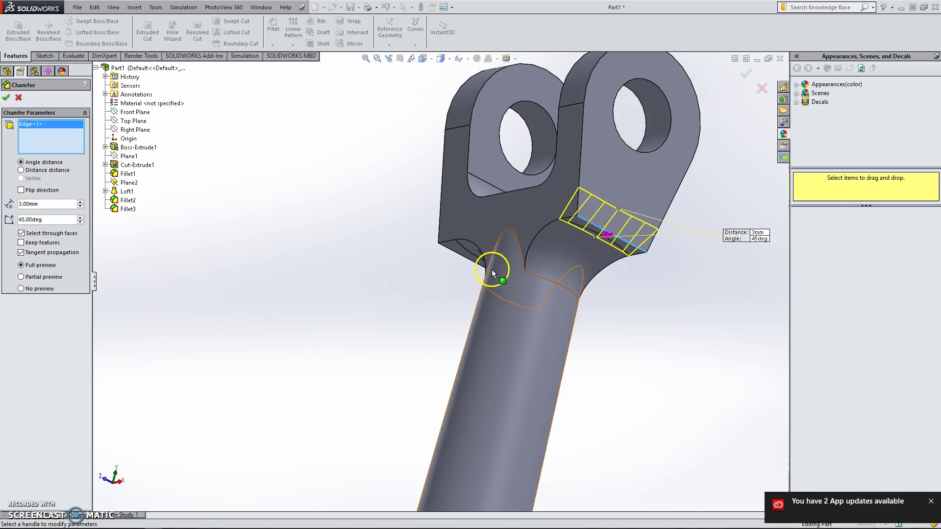
middle_drag(492, 269, 399, 310)
click(523, 249)
right_click(481, 346)
- Compare the model with the drawing PDF, then orbit to view the shaft end
key(alt+Tab)
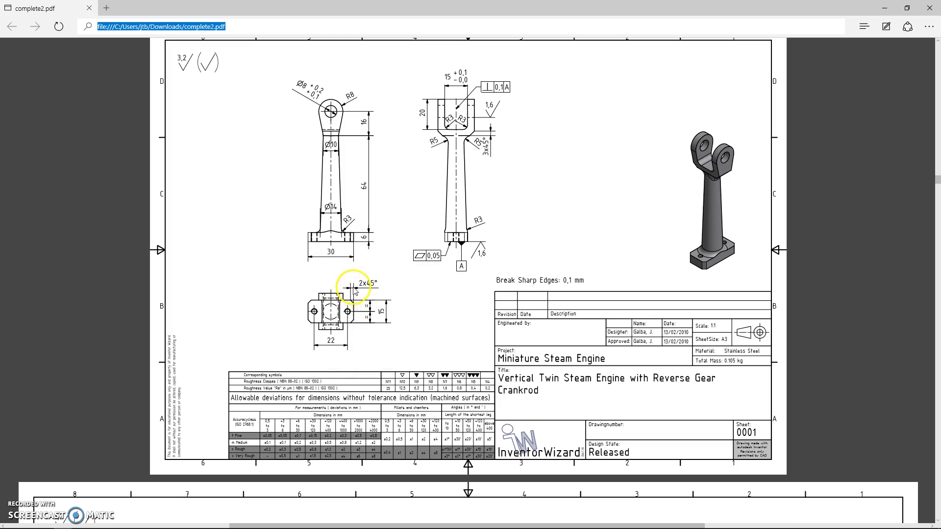
drag(421, 8, 940, 162)
middle_drag(612, 367, 269, 252)
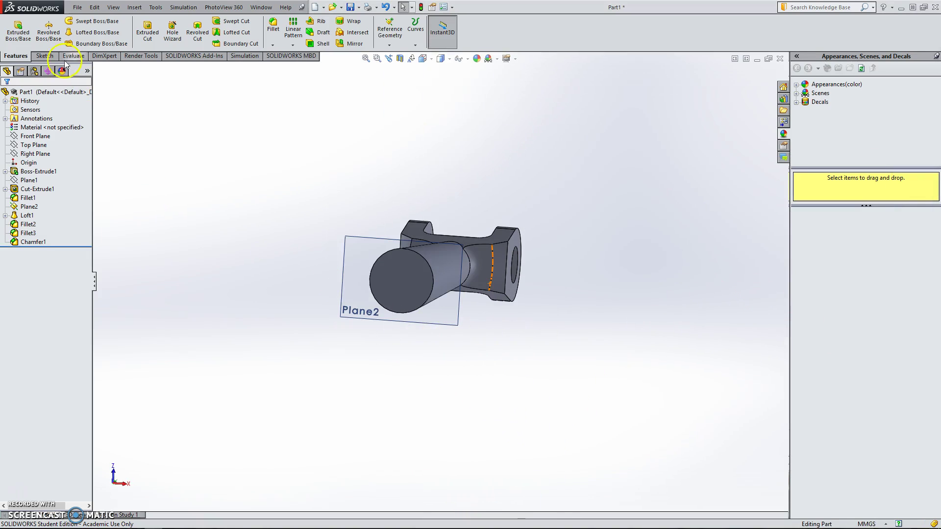
- Hide Plane2 and start a new sketch on the shaft's round end face
right_click(28, 206)
click(40, 183)
scroll(362, 286, up, 1)
key(ctrl+8)
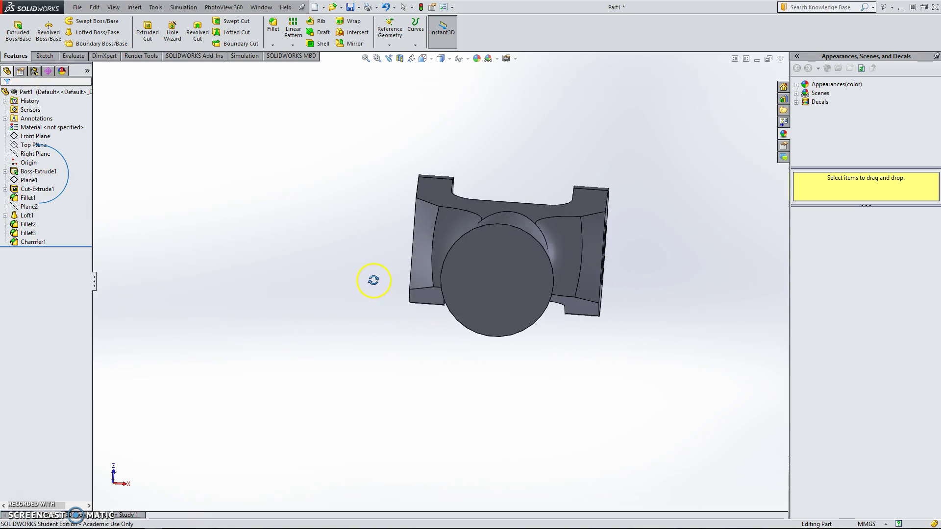
click(44, 56)
click(16, 31)
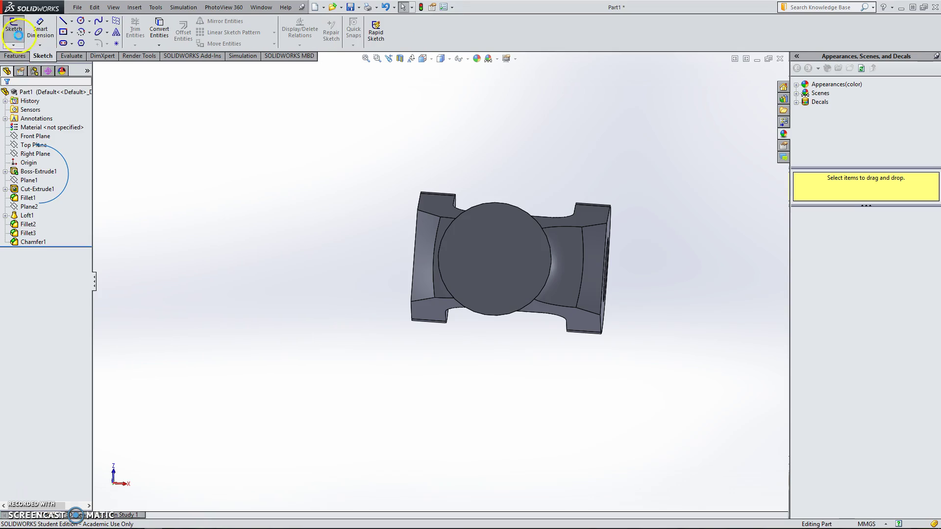
click(484, 271)
- Draw a centre rectangle on the circle's centre and dimension it 15 × 30 mm
key(r)
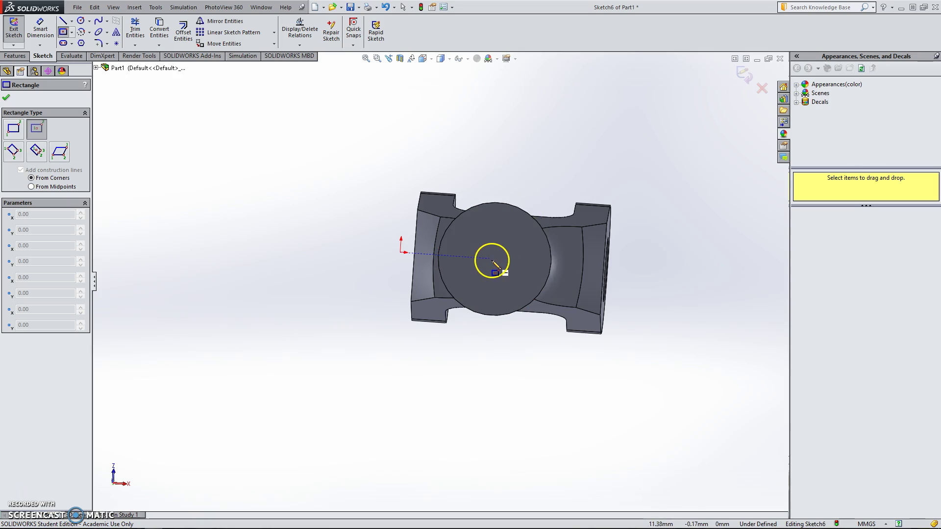
click(494, 258)
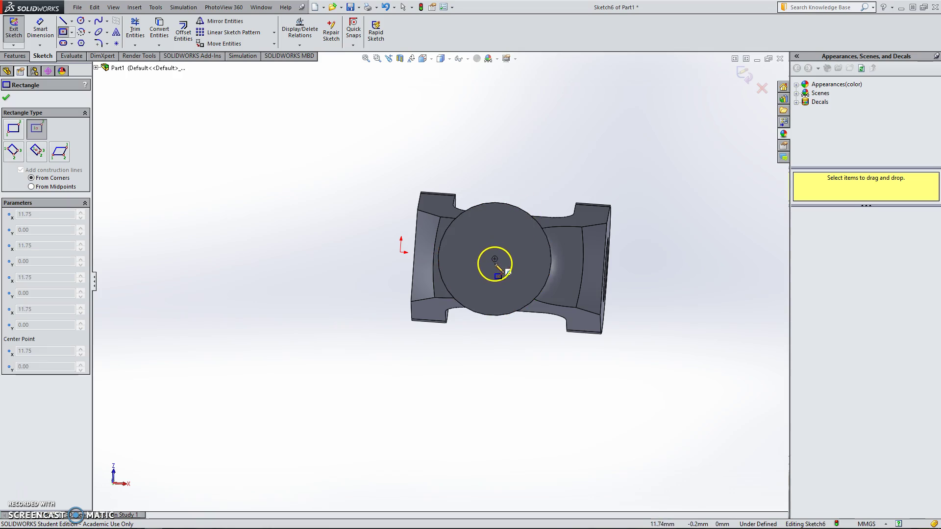
click(549, 378)
right_drag(549, 378, 546, 319)
click(547, 154)
click(545, 125)
key(Return)
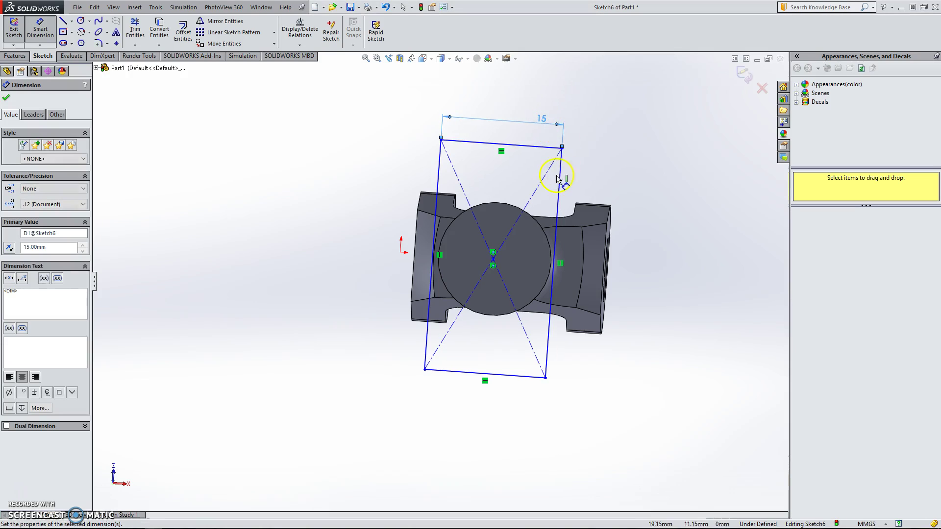
click(560, 183)
click(651, 245)
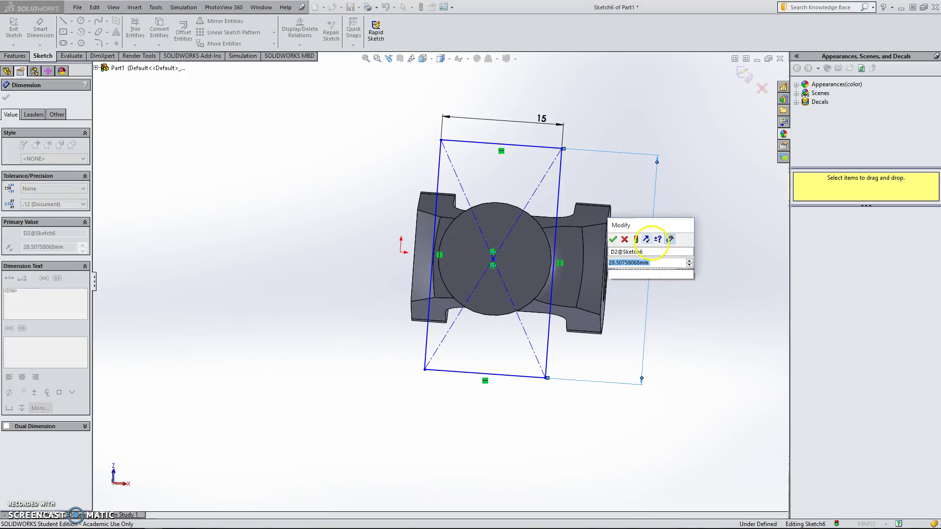
text(30)
key(Return)
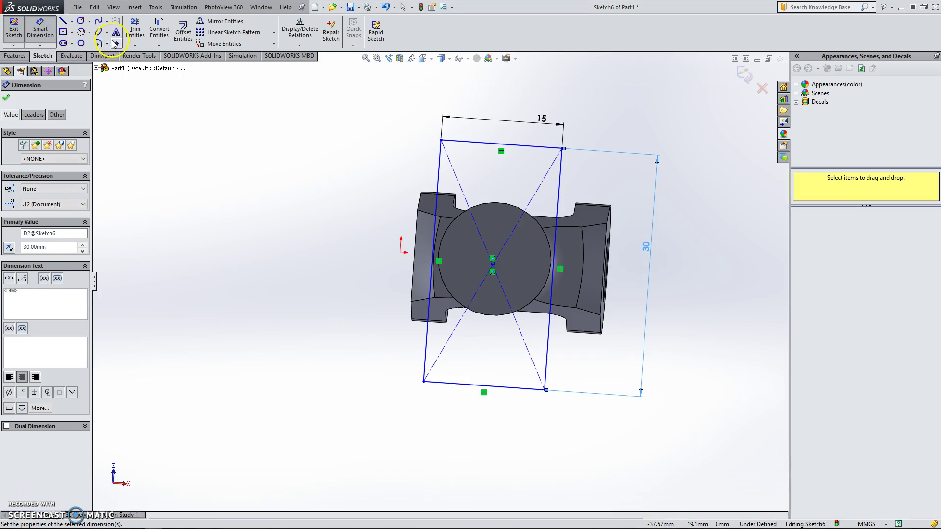
- Apply 2 mm Sketch Chamfers to all four rectangle corners
click(107, 44)
click(129, 65)
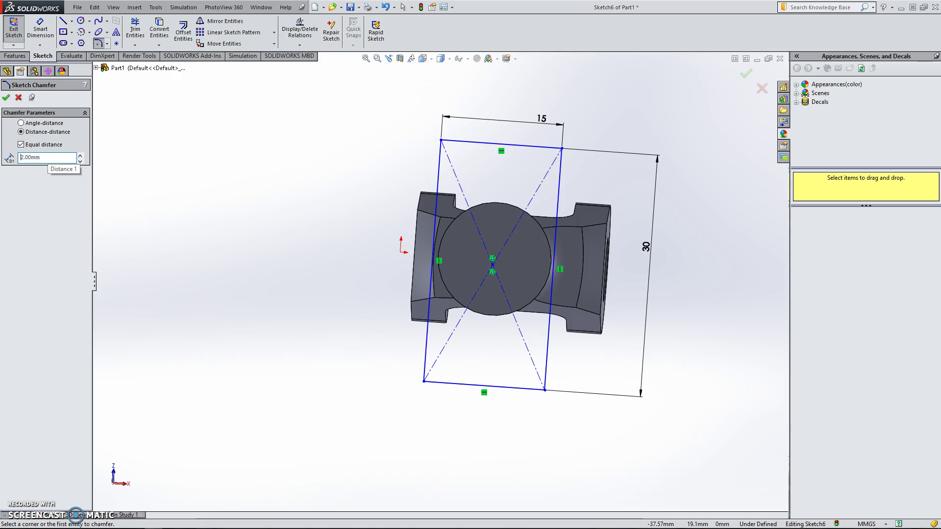
click(441, 140)
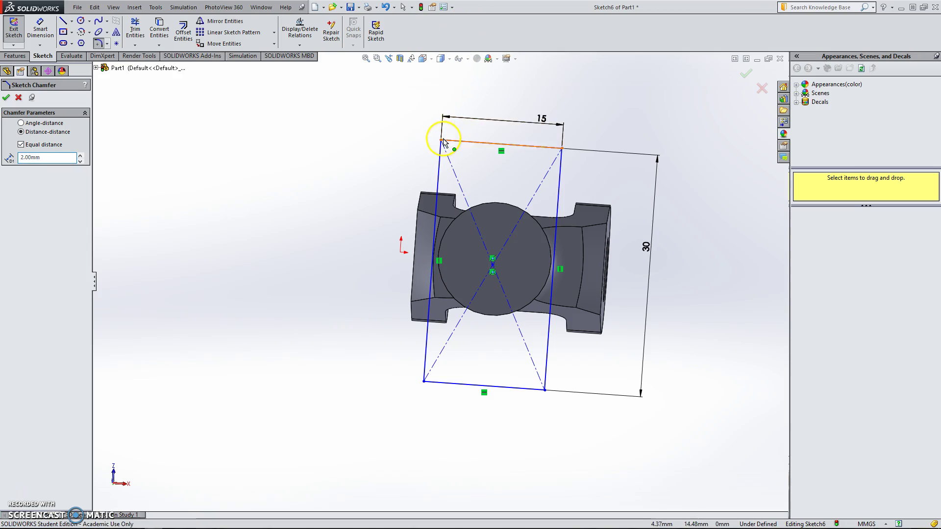
click(562, 148)
click(424, 381)
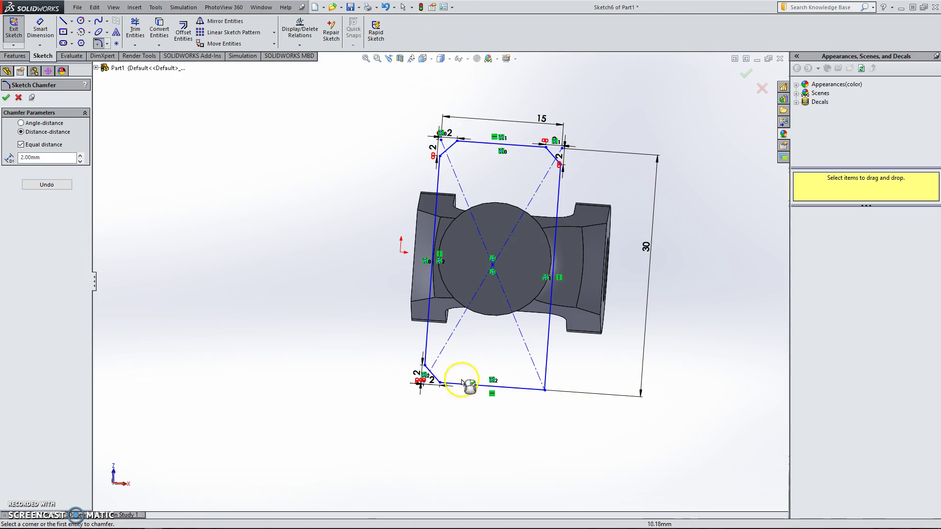
click(545, 391)
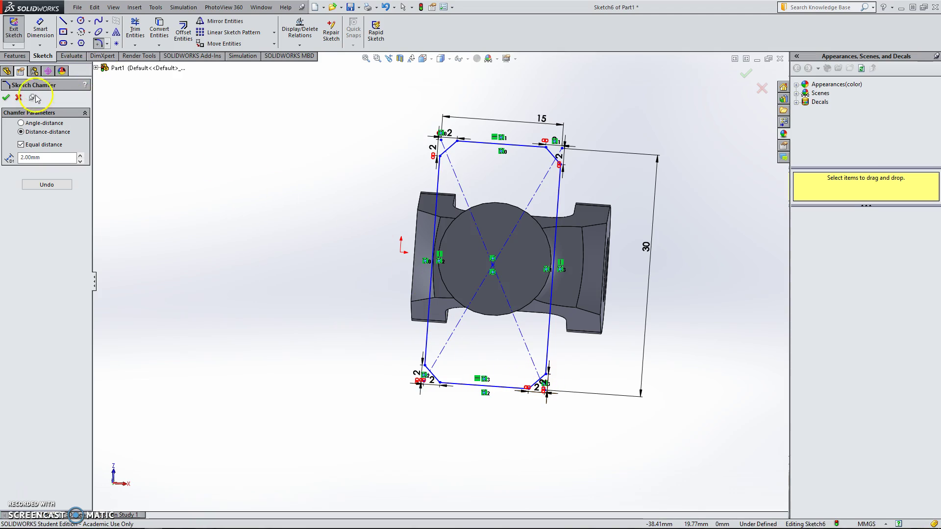
- Extrude the chamfered 15 × 30 rectangle 6 mm as Boss-Extrude2
click(6, 97)
click(18, 57)
click(18, 29)
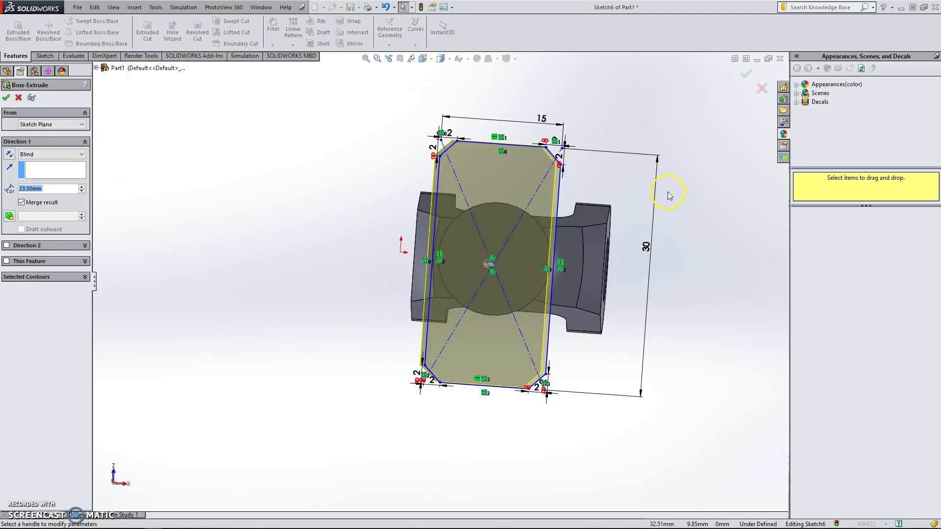
middle_drag(665, 193, 454, 273)
key(f)
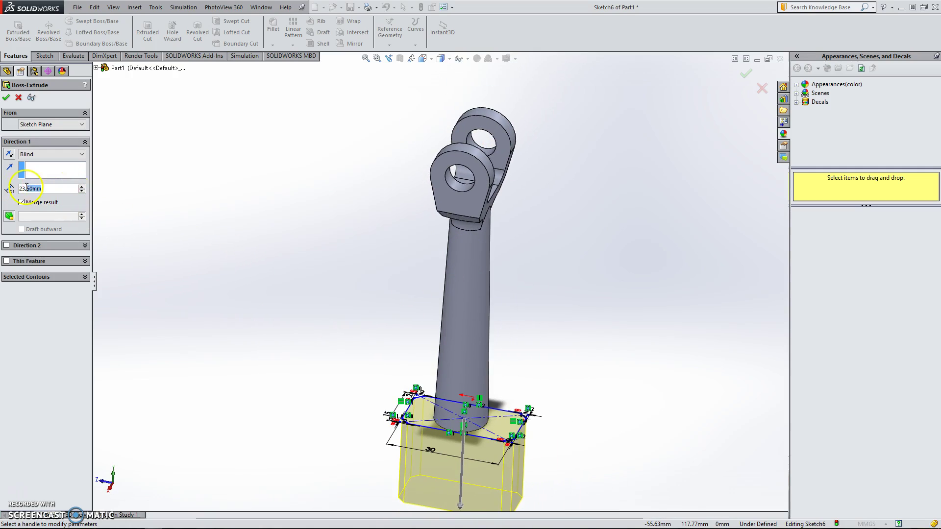
text(6)
key(Return)
click(7, 98)
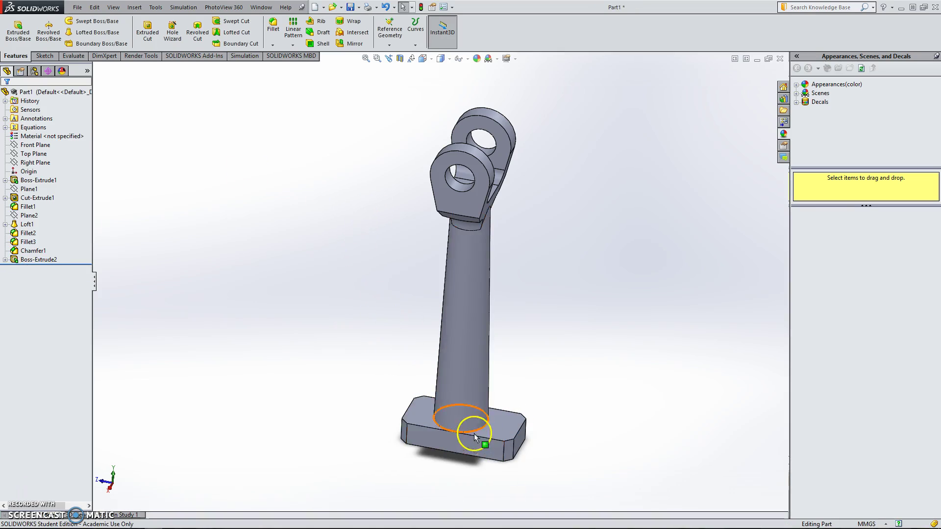
scroll(452, 420, down, 5)
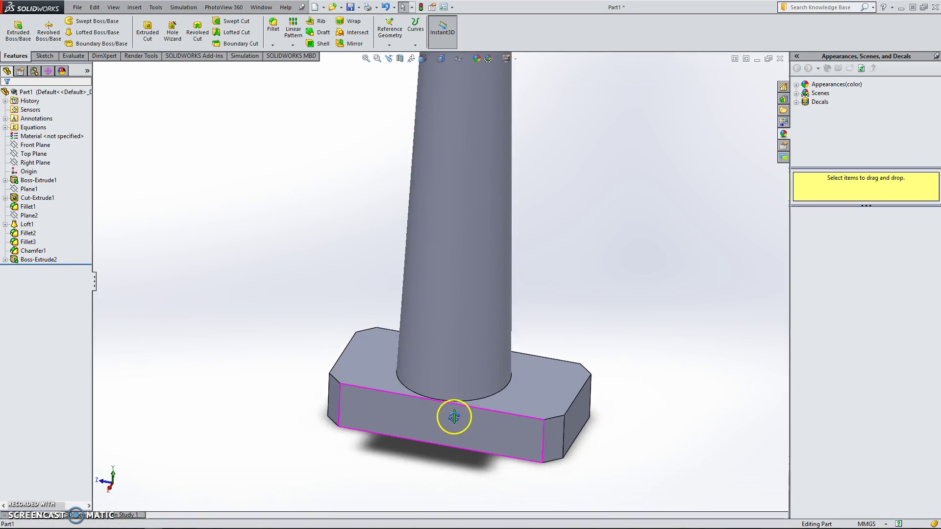
- Add a constant-size fillet on the shaft's bottom edge where it meets the base
click(273, 29)
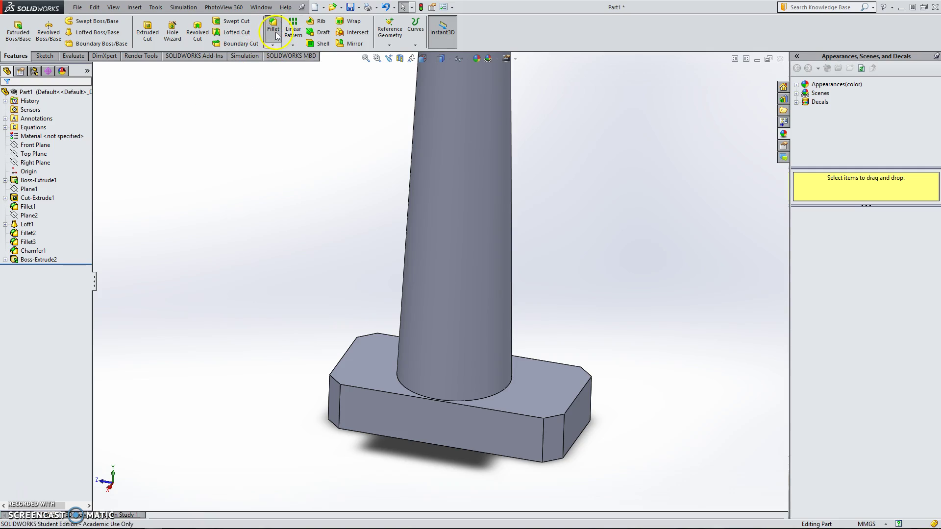
click(402, 384)
click(402, 385)
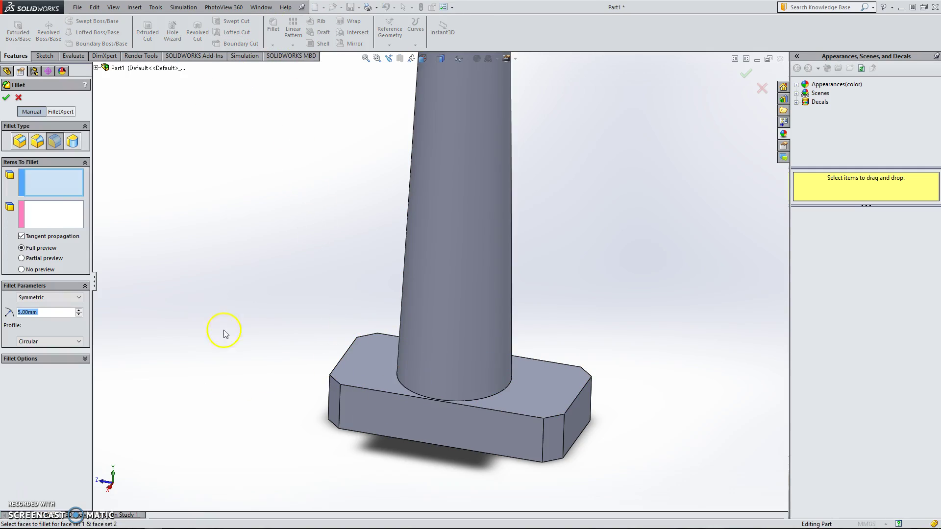
click(24, 142)
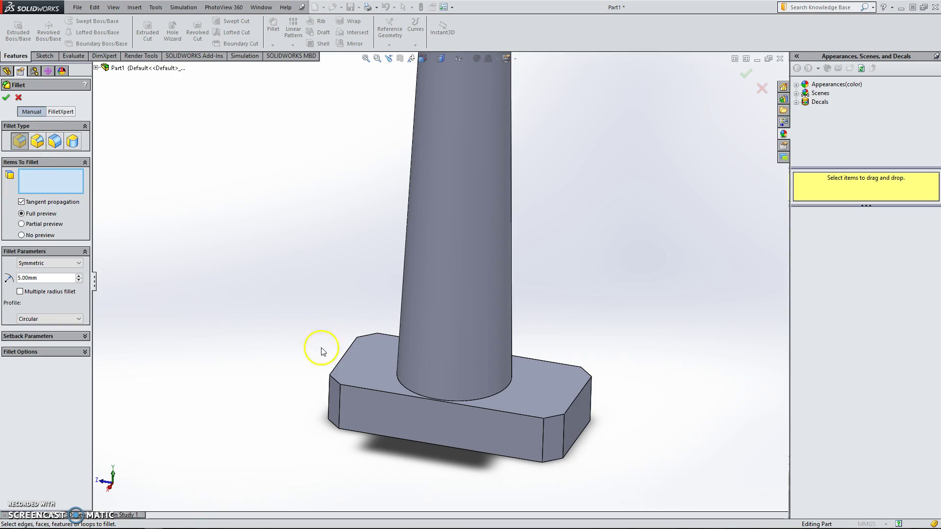
click(407, 387)
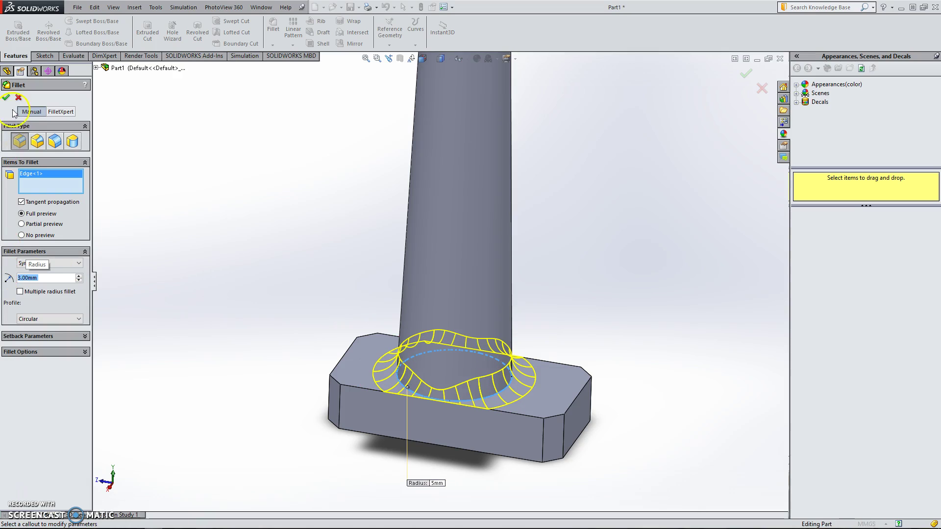
click(6, 97)
- Maximise the complete2.pdf drawing in Edge and scroll to the neighbouring pages
key(alt+Tab)
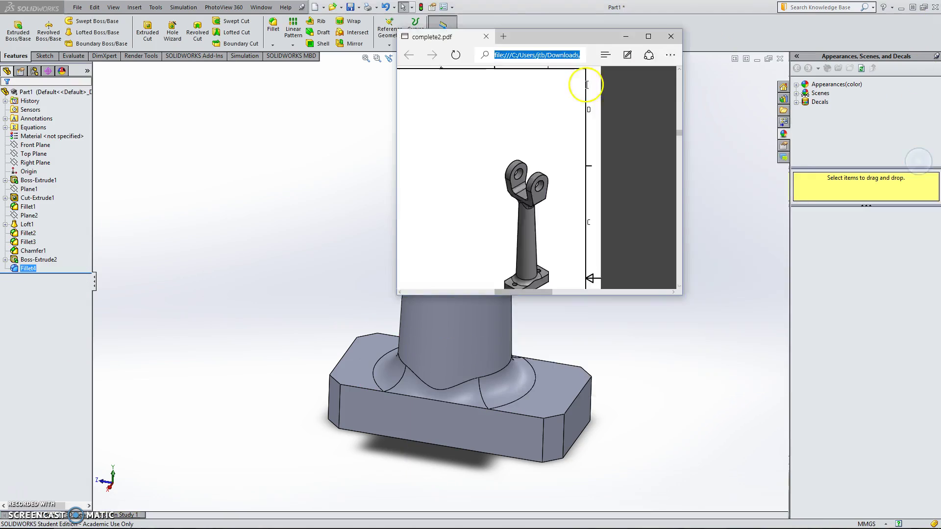
key(super+Up)
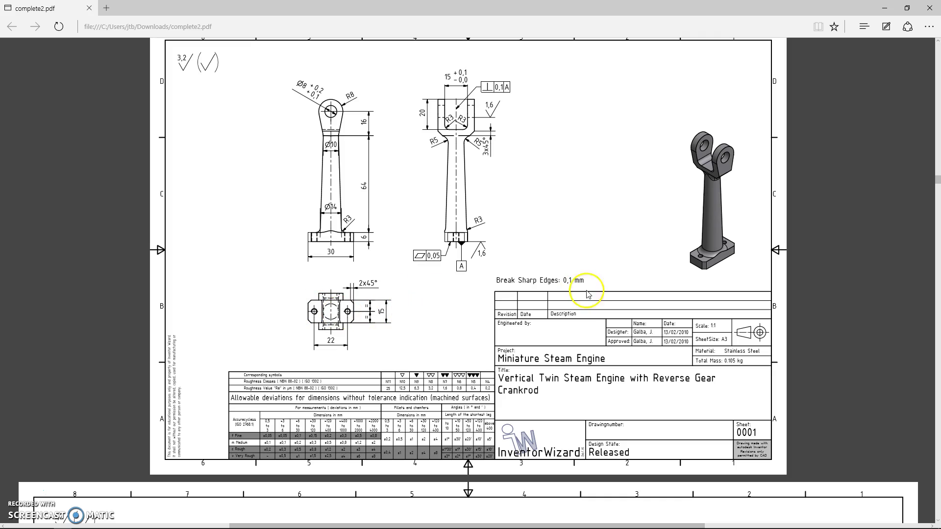
scroll(628, 300, up, 2)
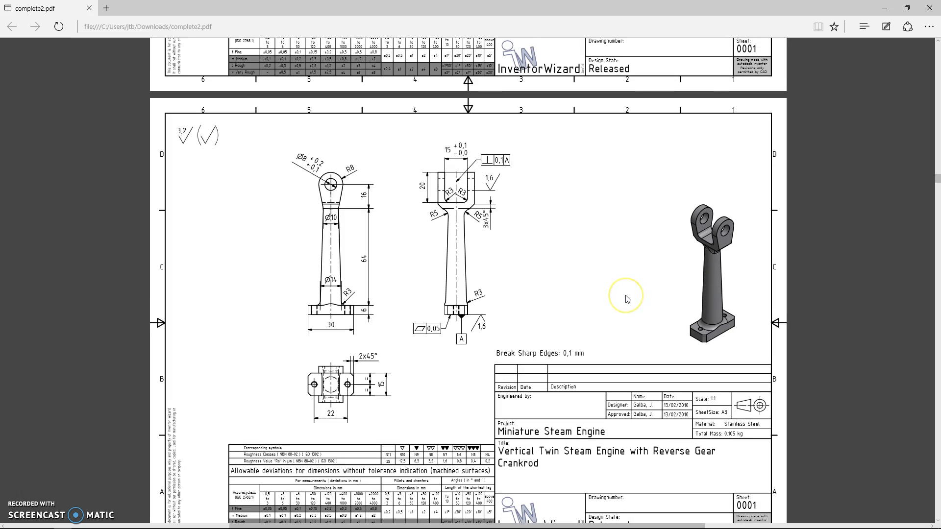
ctrl+scroll(628, 300, down, 4)
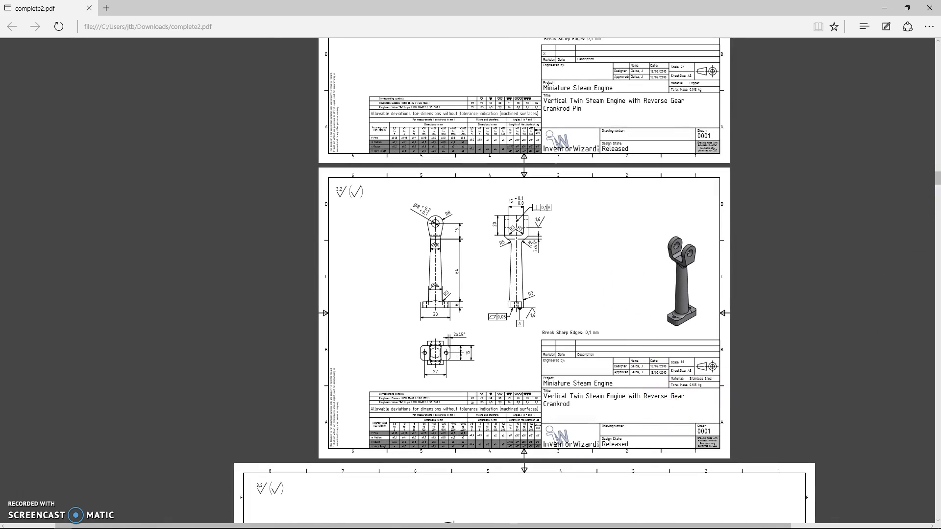
drag(937, 180, 937, 93)
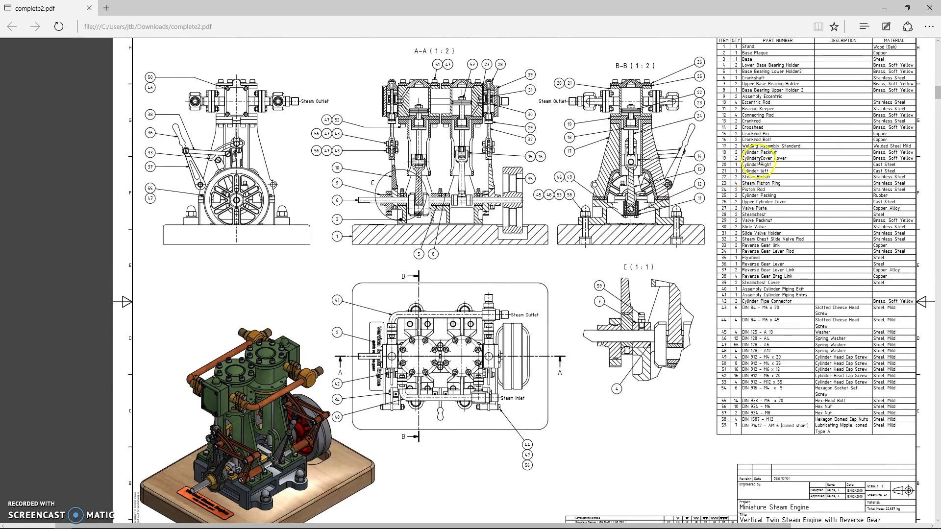
- Highlight the Crankrod and Connecting Rod entries in the assembly parts list
ctrl+scroll(767, 171, up, 4)
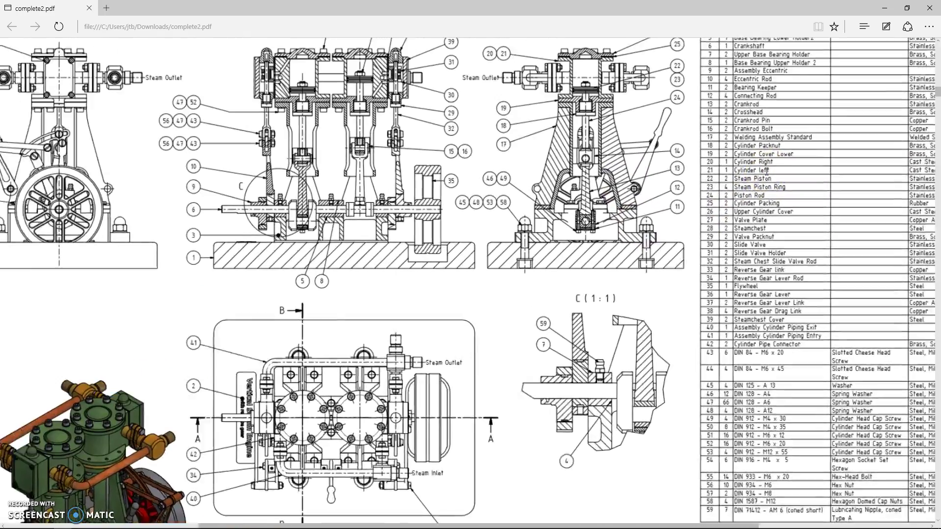
scroll(767, 170, down, 1)
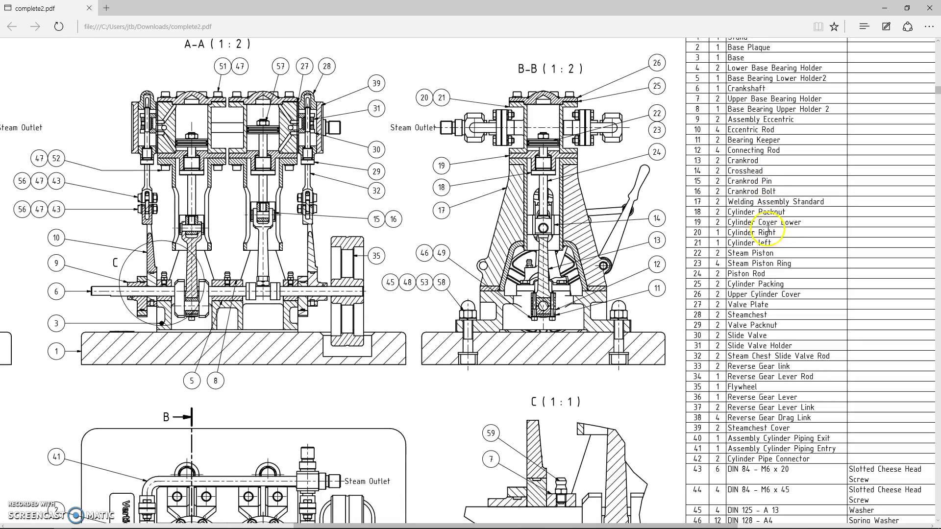
double_click(745, 190)
click(744, 160)
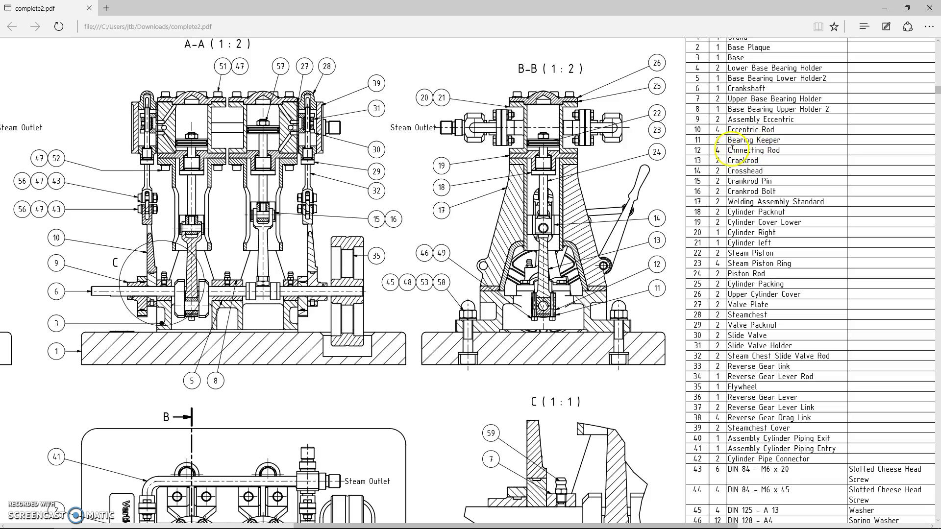
drag(732, 147, 764, 154)
click(792, 154)
- Scroll down the PDF to the Connecting Rod sheet
ctrl+scroll(743, 175, down, 5)
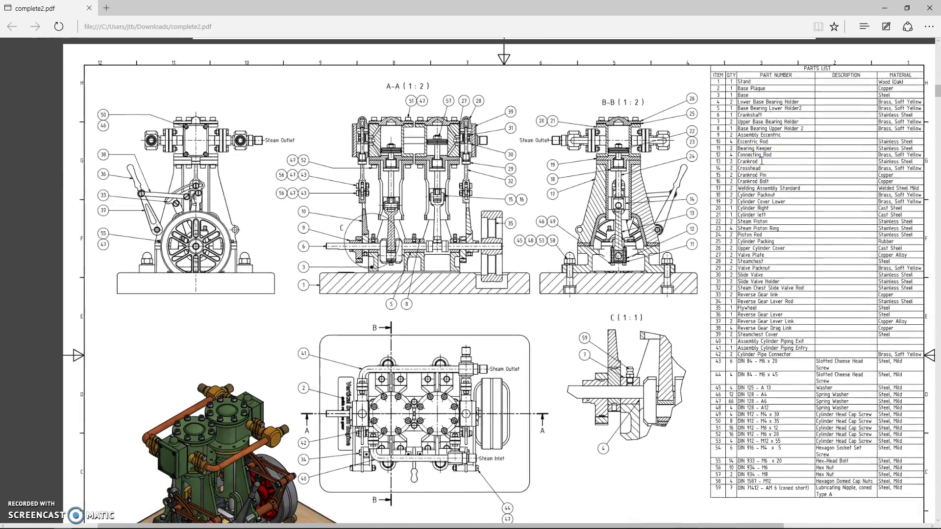
ctrl+scroll(761, 161, down, 1)
click(931, 93)
drag(937, 93, 932, 158)
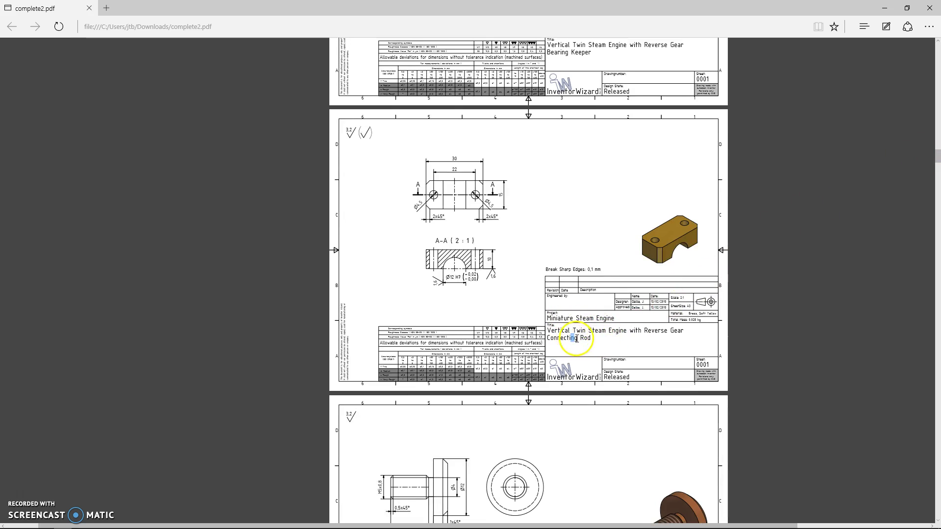
- Scroll back to the Crankrod sheet and zoom in on its dimensions and title block
click(476, 219)
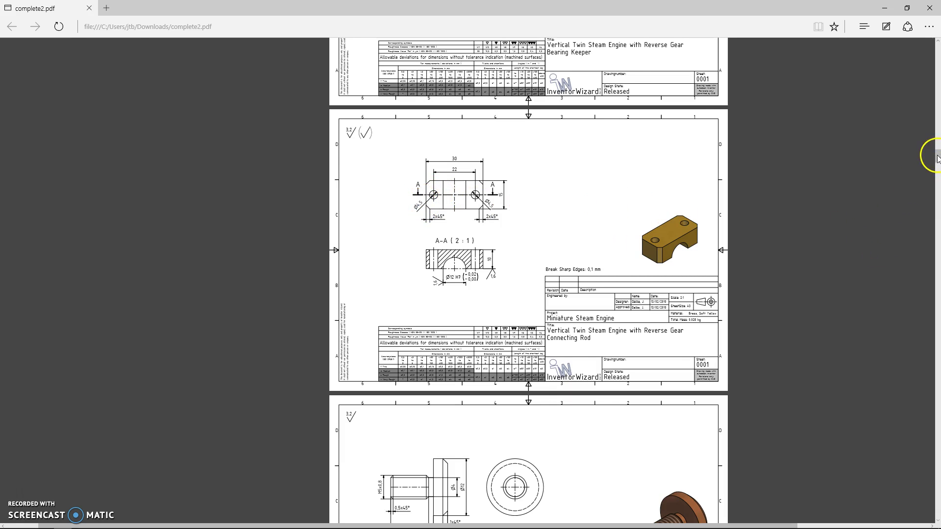
drag(937, 157, 936, 183)
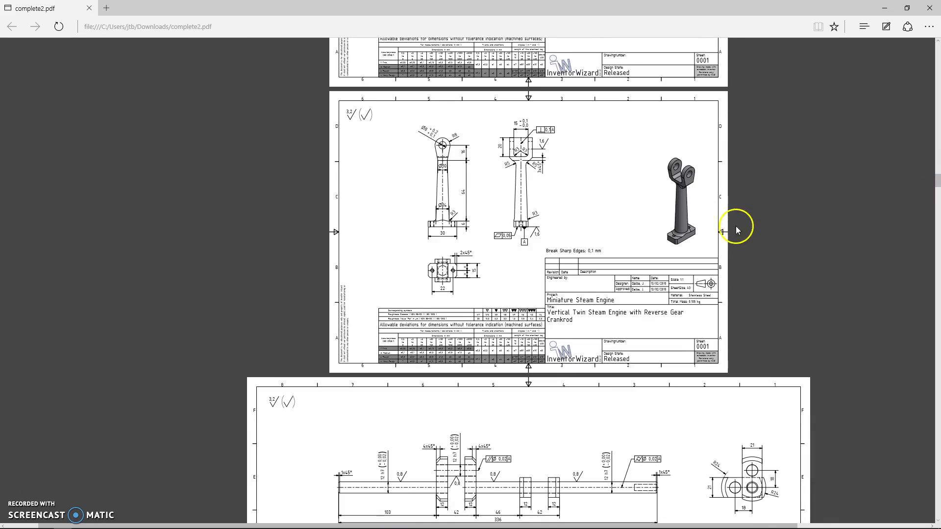
ctrl+scroll(733, 227, up, 5)
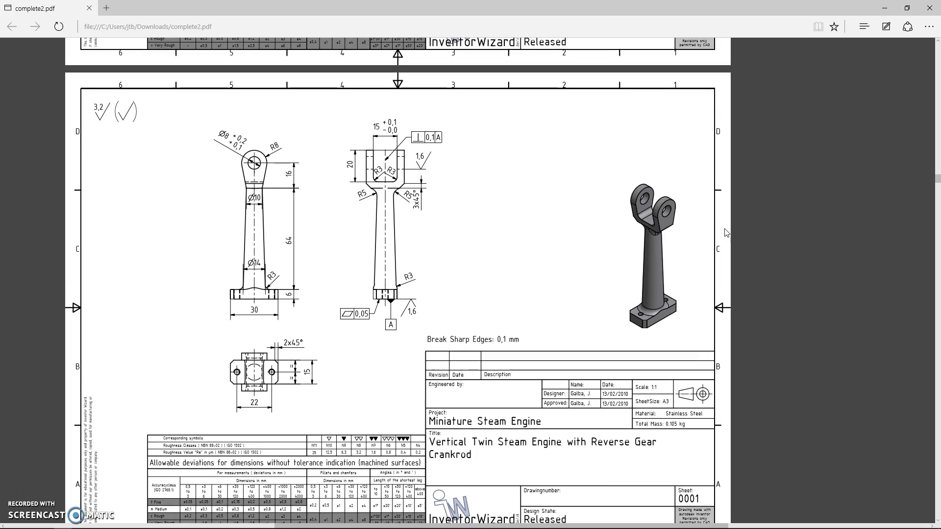
scroll(937, 187, down, 2)
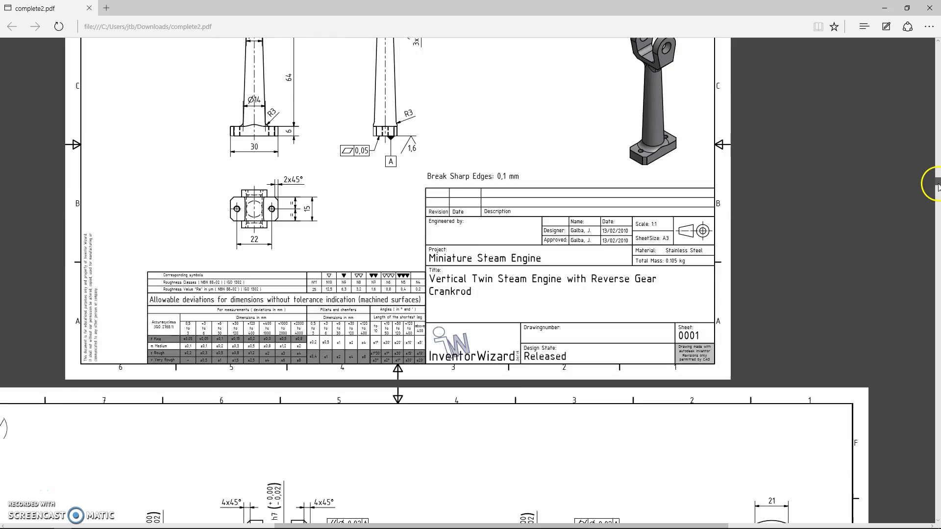
scroll(937, 185, up, 1)
scroll(937, 186, up, 1)
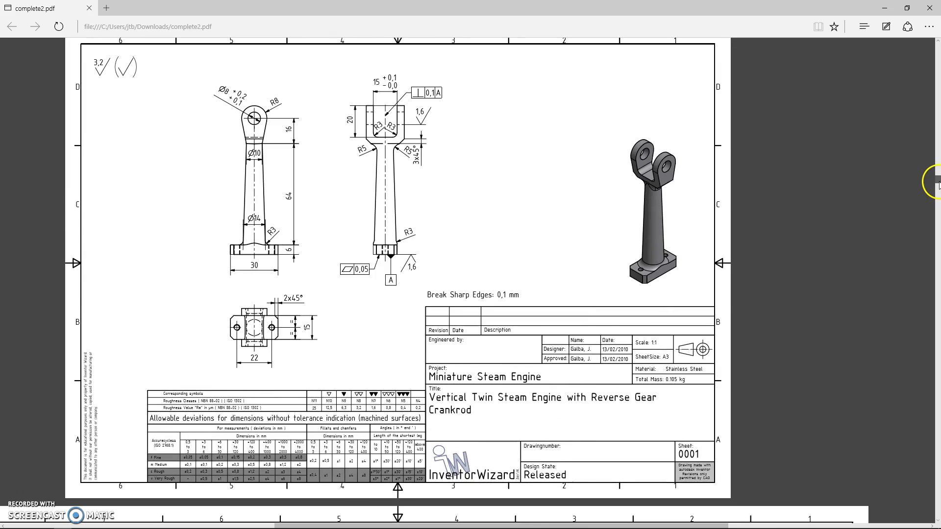
- Turn the part to face the base underside and start a sketch on it
drag(517, 526, 468, 526)
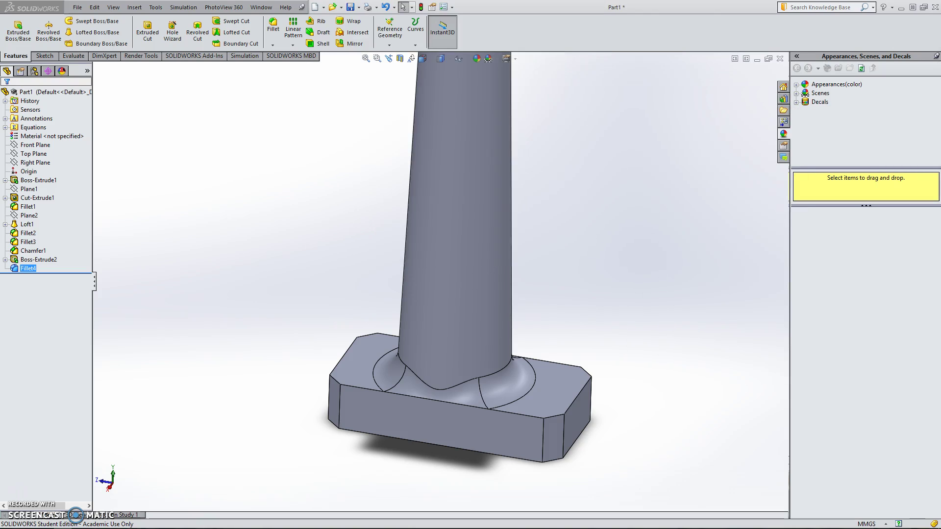
middle_drag(583, 319, 584, 196)
scroll(437, 420, up, 5)
scroll(436, 377, down, 4)
middle_drag(436, 378, 305, 151)
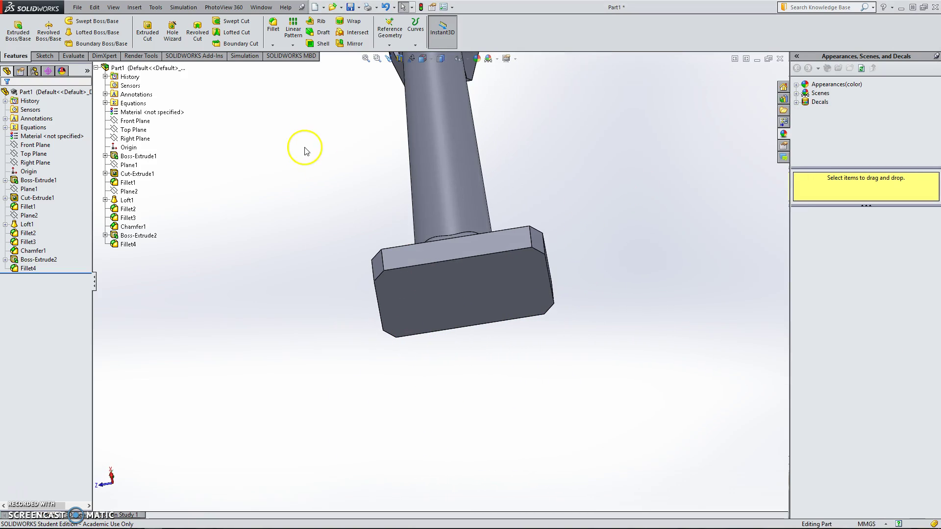
click(42, 55)
click(13, 30)
click(414, 258)
mouse_move(357, 263)
middle_down()
mouse_move(378, 234)
mouse_move(360, 183)
middle_up()
- Draw two hole circles on the base and dimension both Ø4.5
click(80, 20)
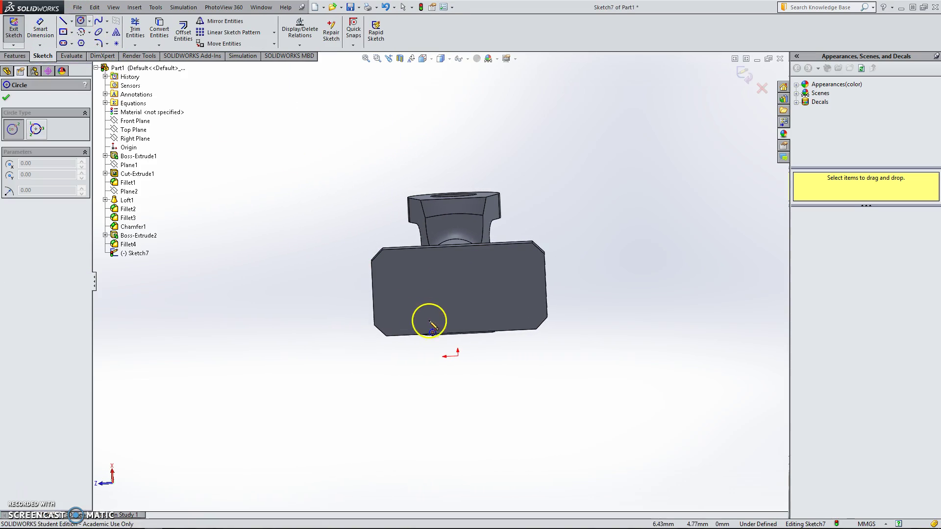
drag(415, 294, 431, 321)
drag(504, 289, 525, 318)
click(41, 30)
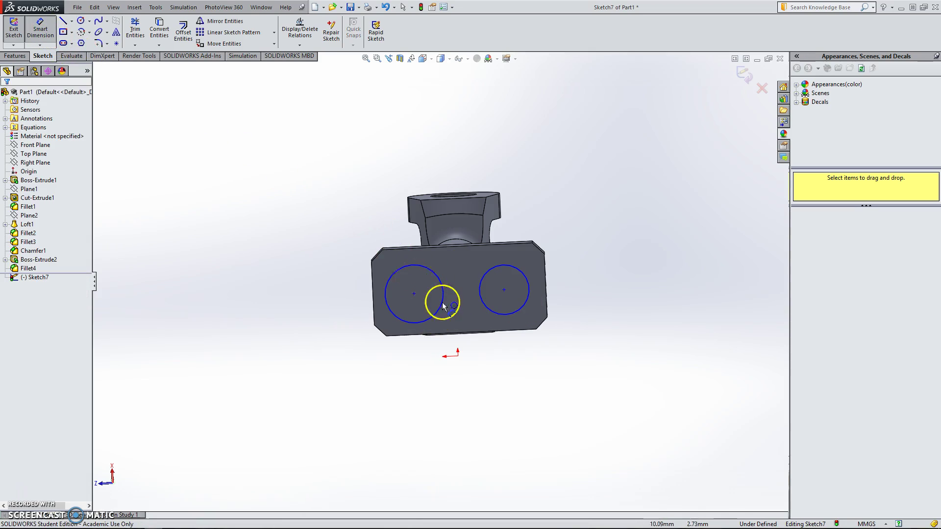
click(416, 321)
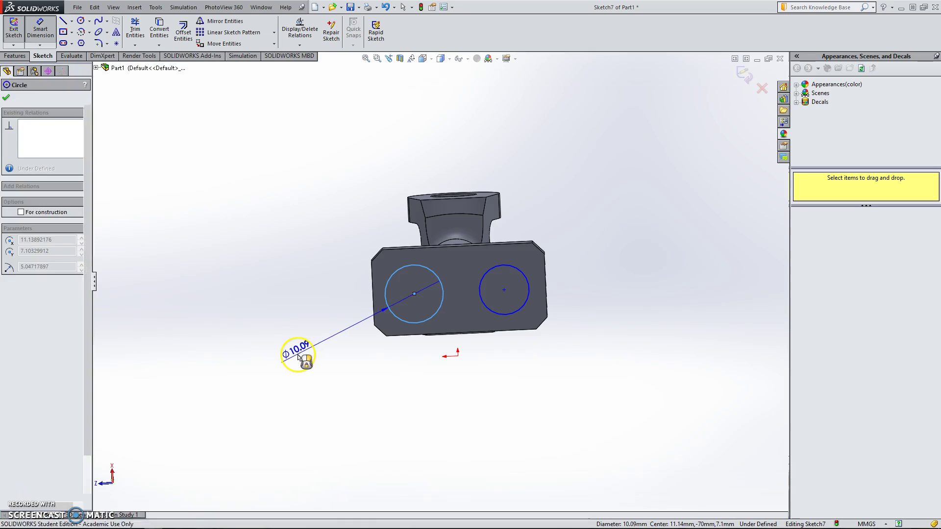
click(300, 355)
text(4.5)
key(Return)
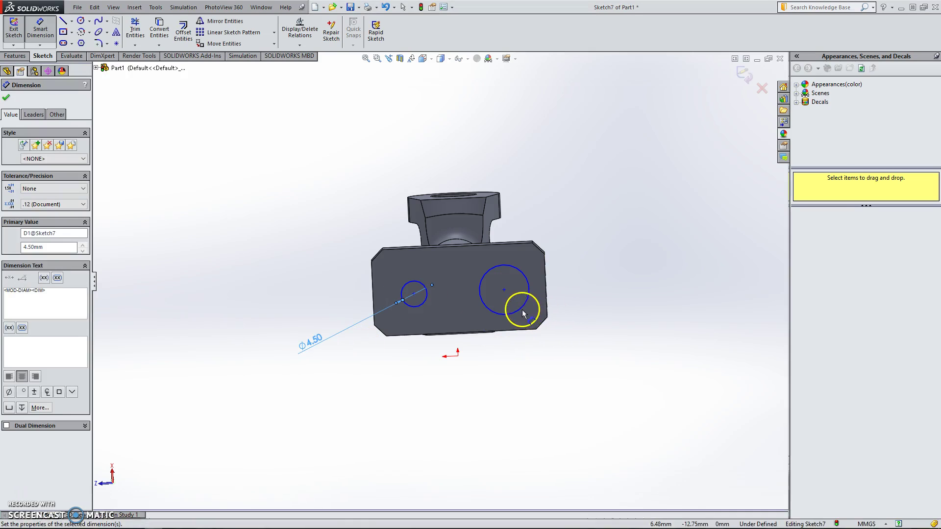
click(522, 308)
click(569, 335)
text(4.5)
key(Return)
- Space the hole centres 22 mm apart and locate the right one 11 mm from the base edge
click(504, 291)
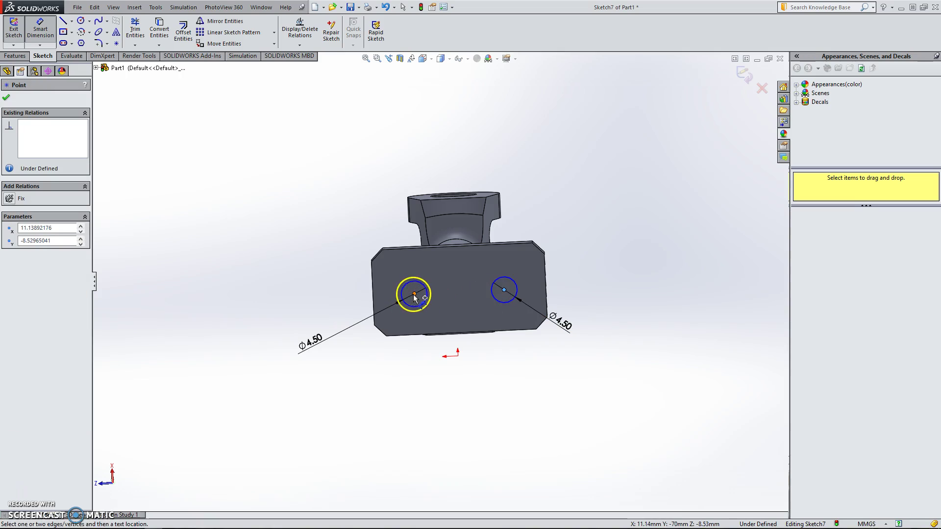
click(414, 293)
click(483, 393)
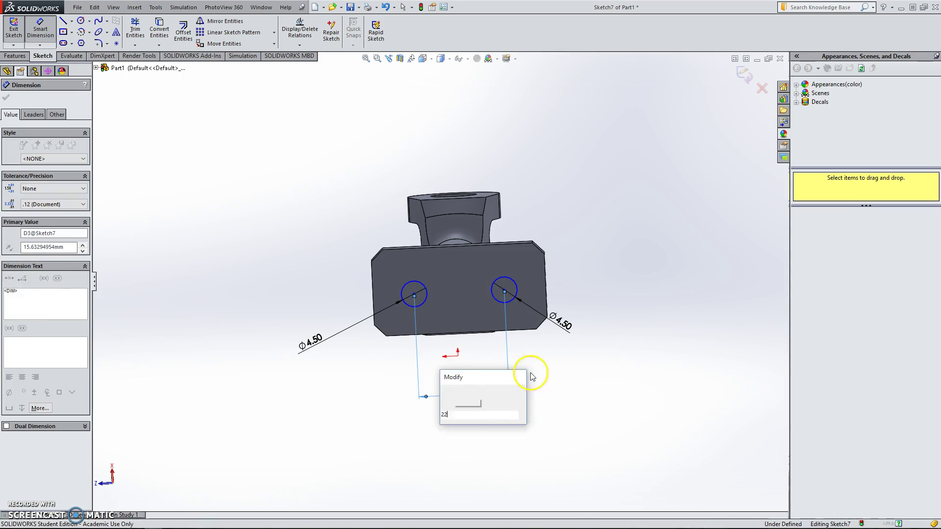
text(22)
key(Return)
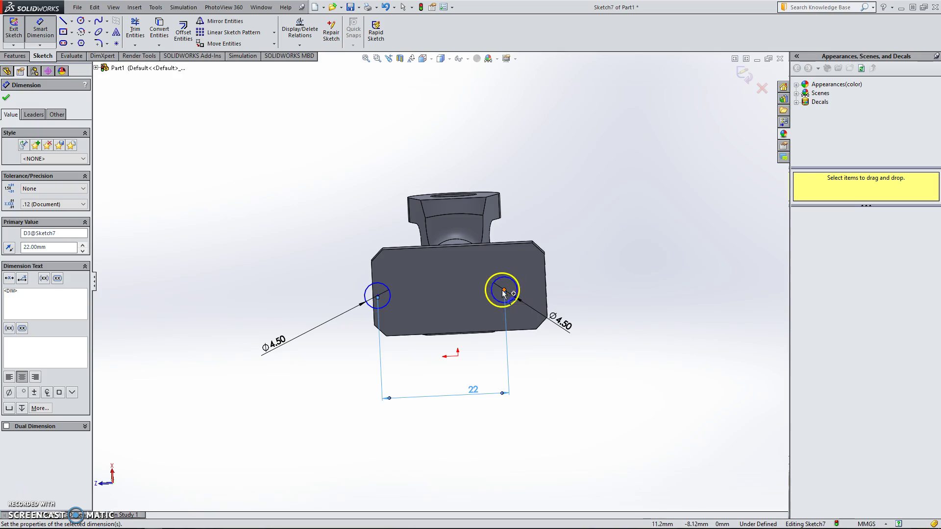
click(503, 290)
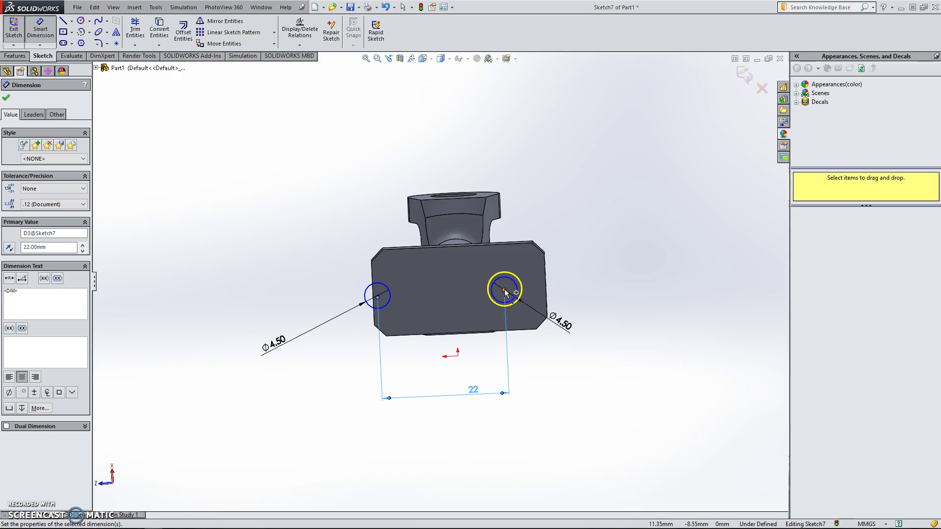
click(461, 334)
click(491, 422)
text(21)
key(BackSpace)
key(BackSpace)
text(11)
key(Return)
- Locate the right hole centre 7.5 mm from the base's bottom edge
mouse_move(503, 390)
middle_down()
mouse_move(481, 244)
mouse_move(522, 218)
mouse_move(574, 249)
middle_up()
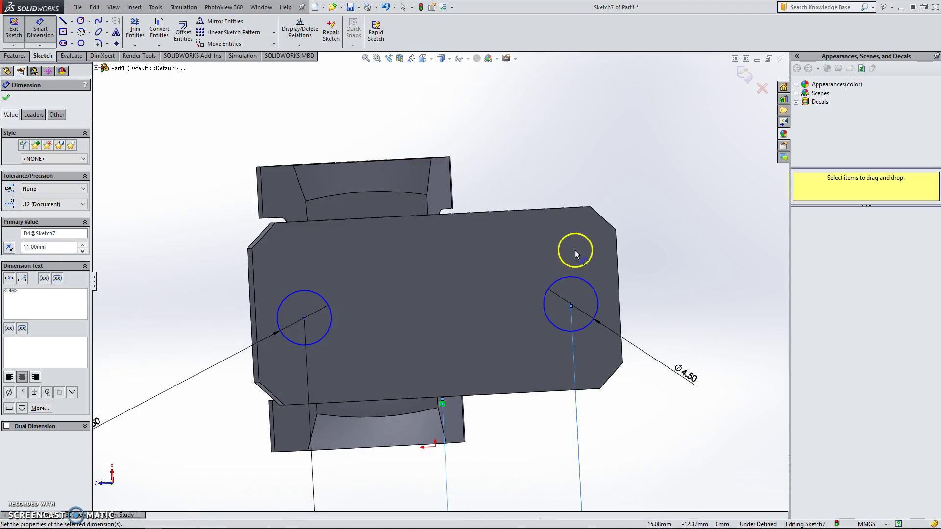
click(570, 305)
click(567, 394)
click(722, 331)
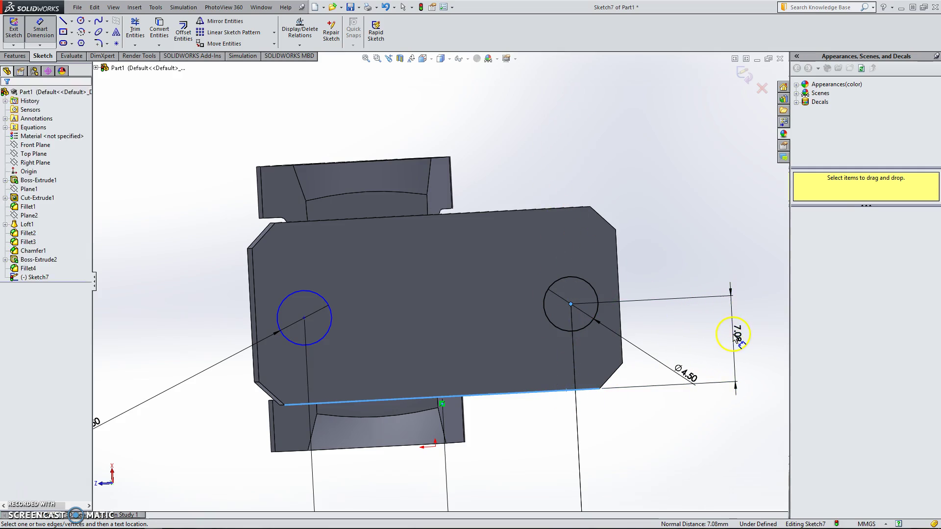
text(7.5)
key(Return)
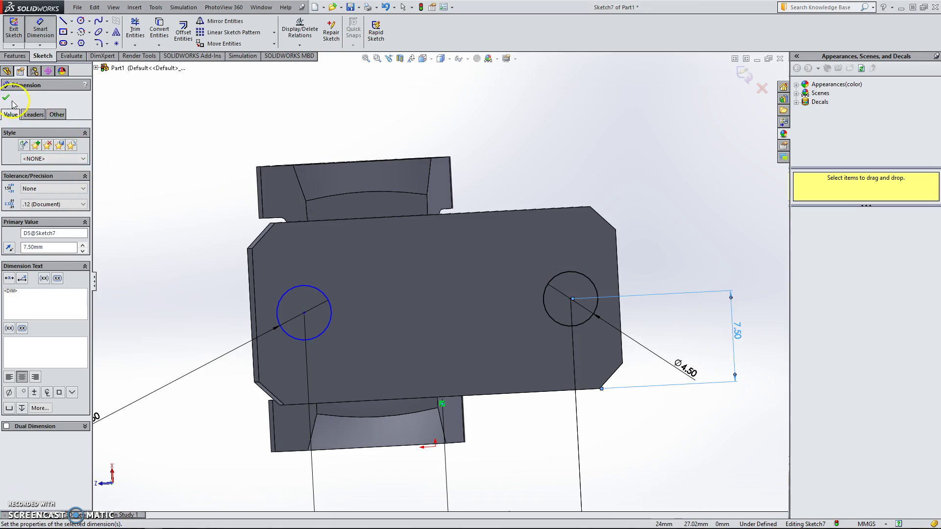
click(7, 99)
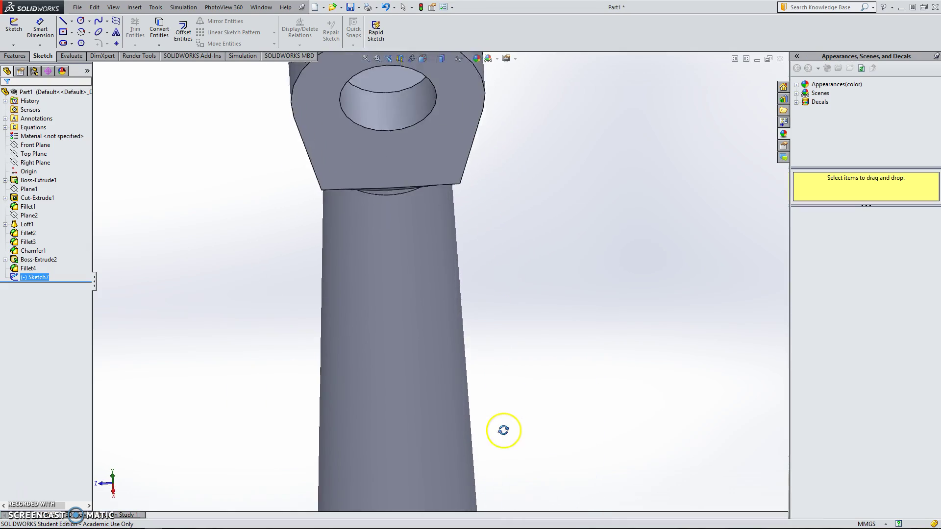
- Cut-extrude the two Ø4.5 circles into the base as Cut-Extrude2
scroll(458, 408, down, 4)
click(16, 57)
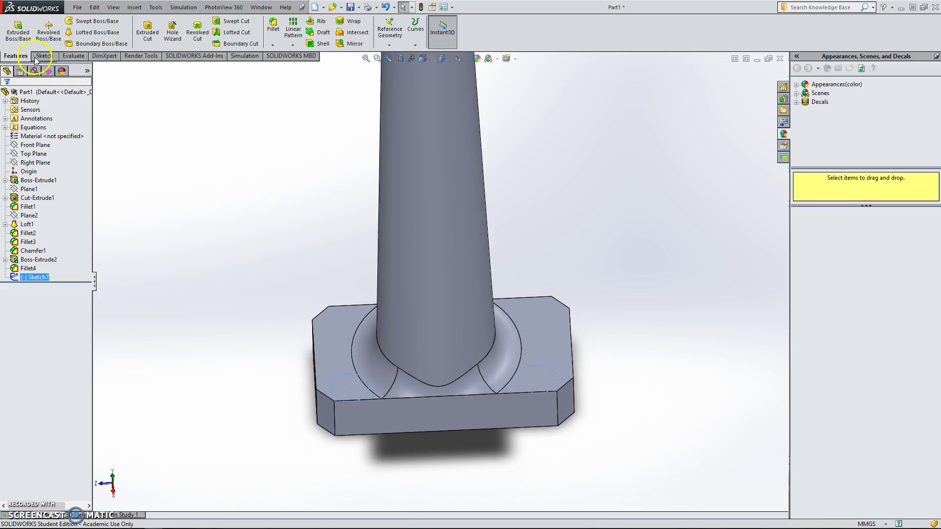
click(158, 42)
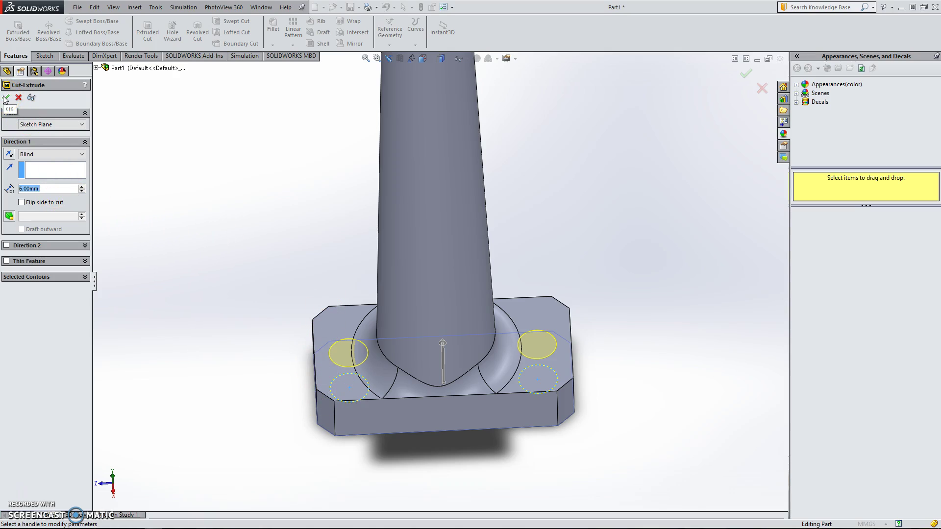
right_click(354, 359)
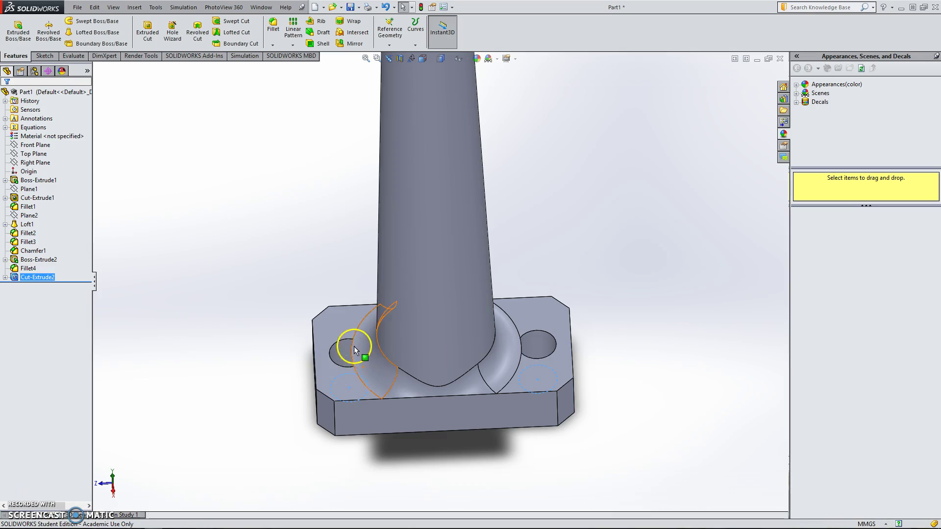
- Change the Cut-Extrude2 blind depth from 6.00 mm to 8 mm
right_click(39, 278)
click(52, 259)
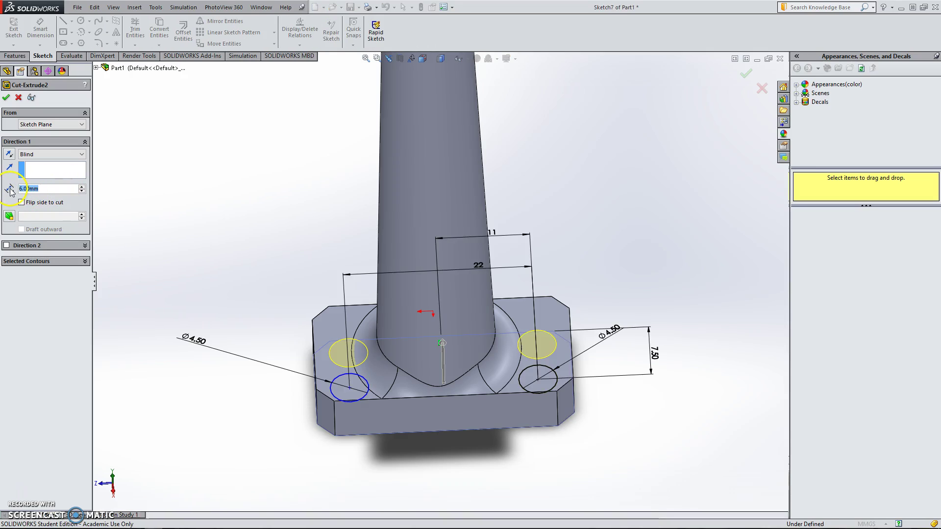
text(8)
key(Return)
click(7, 98)
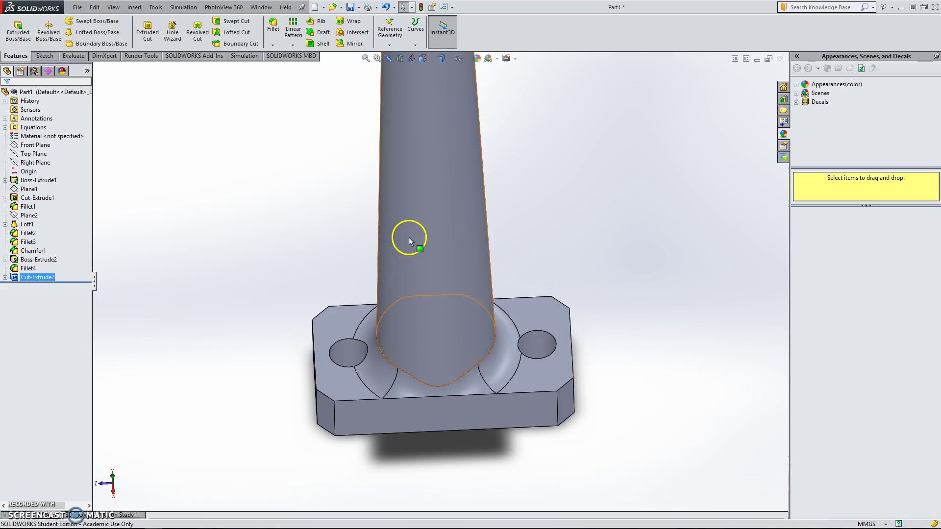
- Set the part material to Chrome Stainless Steel
scroll(409, 238, up, 5)
middle_drag(410, 239, 419, 169)
right_click(55, 136)
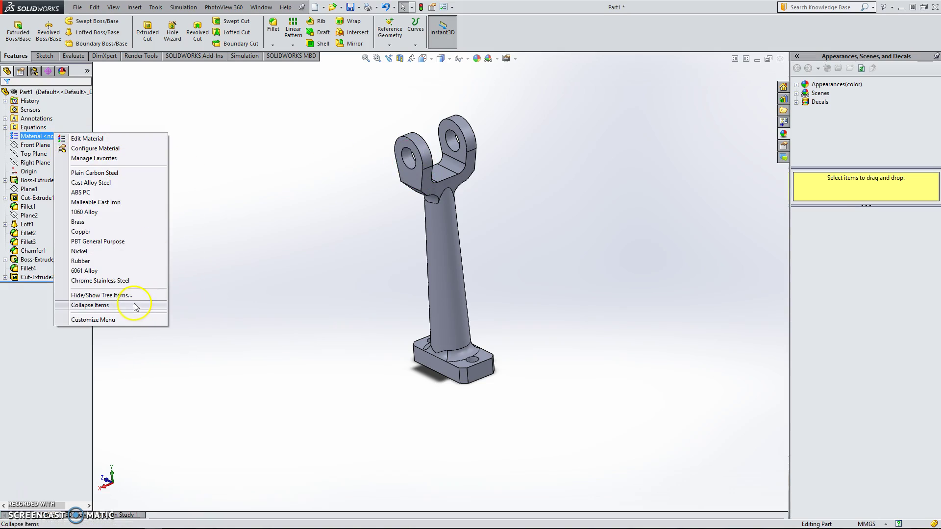
key(alt+Tab)
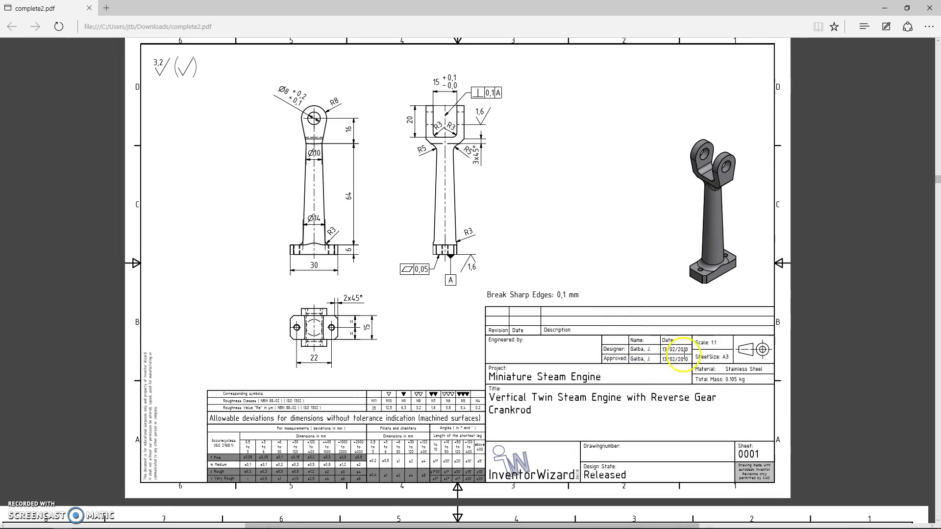
key(alt+Tab)
right_click(47, 138)
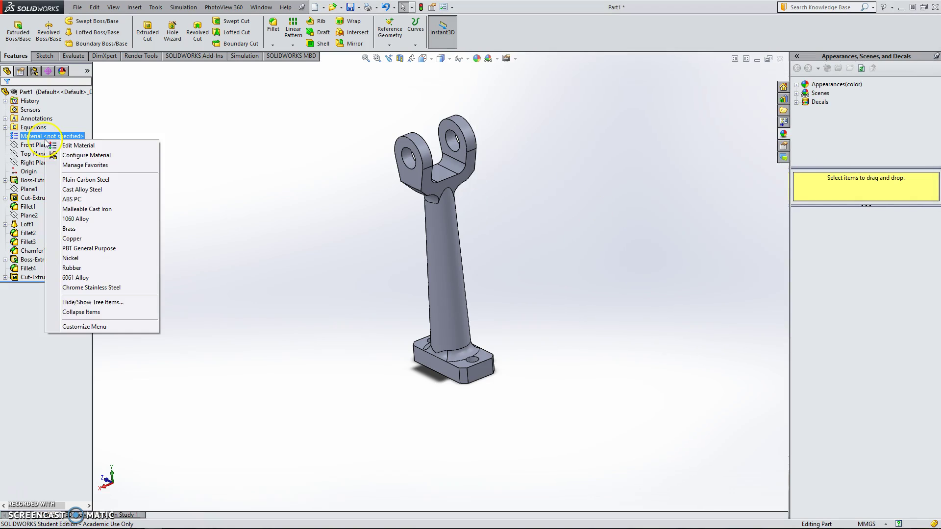
click(83, 289)
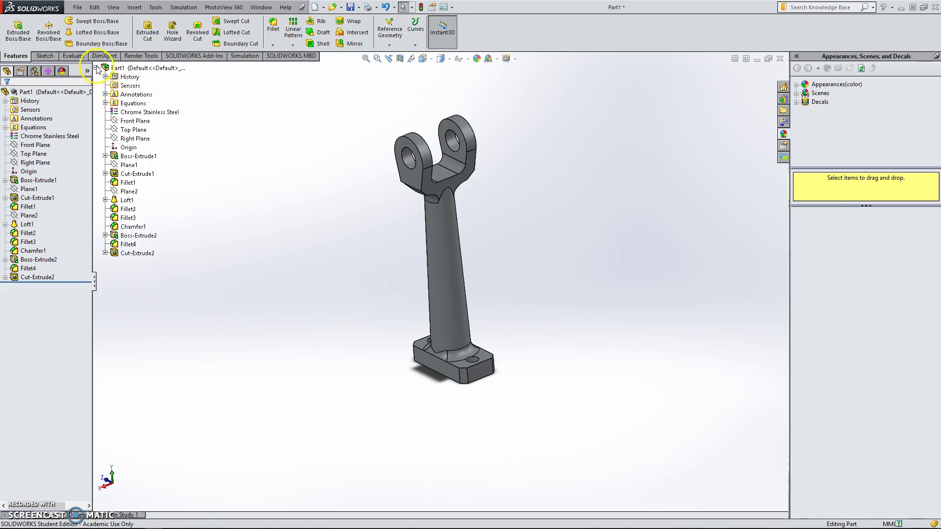
- Orbit and zoom the finished part to inspect it upright and around the base and lower shaft
click(96, 68)
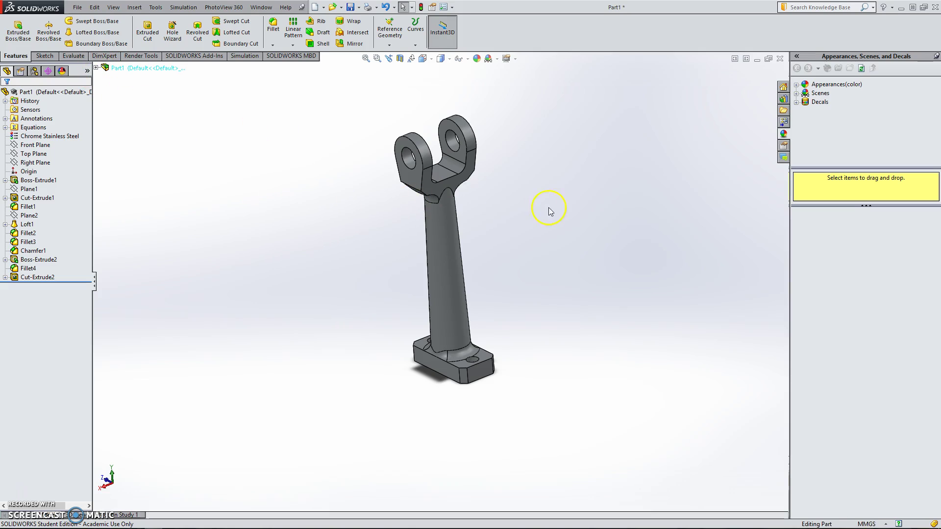
middle_drag(399, 241, 422, 268)
middle_drag(443, 194, 443, 258)
middle_drag(427, 306, 445, 327)
scroll(397, 294, down, 3)
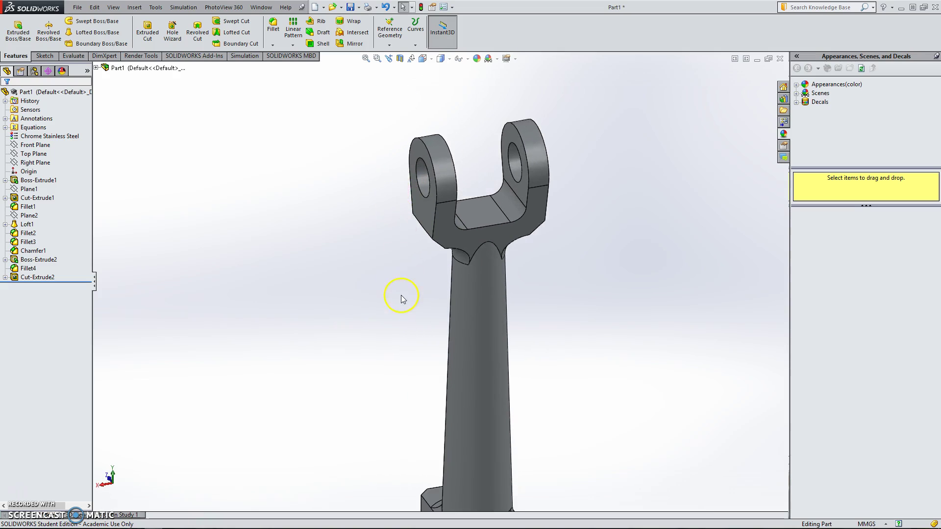
scroll(417, 363, up, 3)
scroll(430, 409, down, 5)
middle_drag(431, 405, 432, 380)
scroll(431, 383, up, 5)
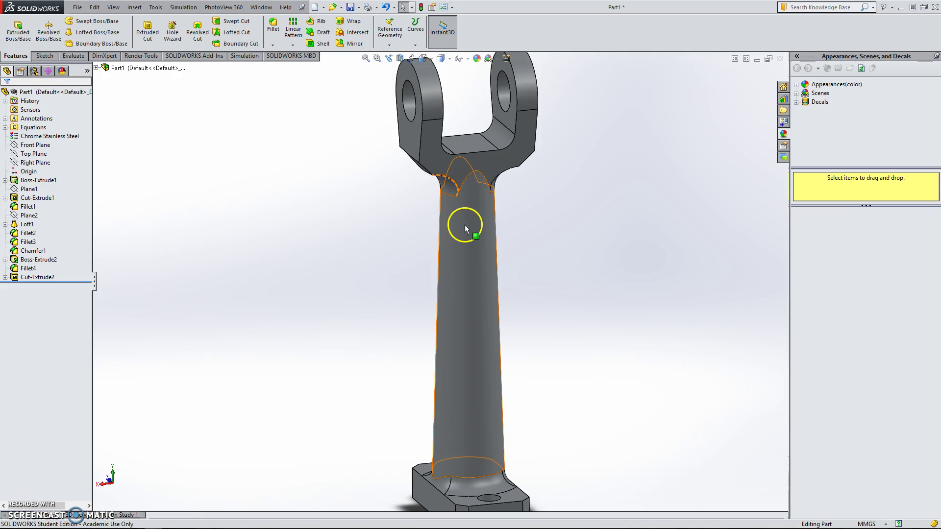
scroll(441, 189, down, 5)
- Orbit and zoom to inspect the clevis ears, slot floor and fillets, then fit the whole part
middle_drag(451, 142, 429, 216)
middle_drag(470, 97, 442, 114)
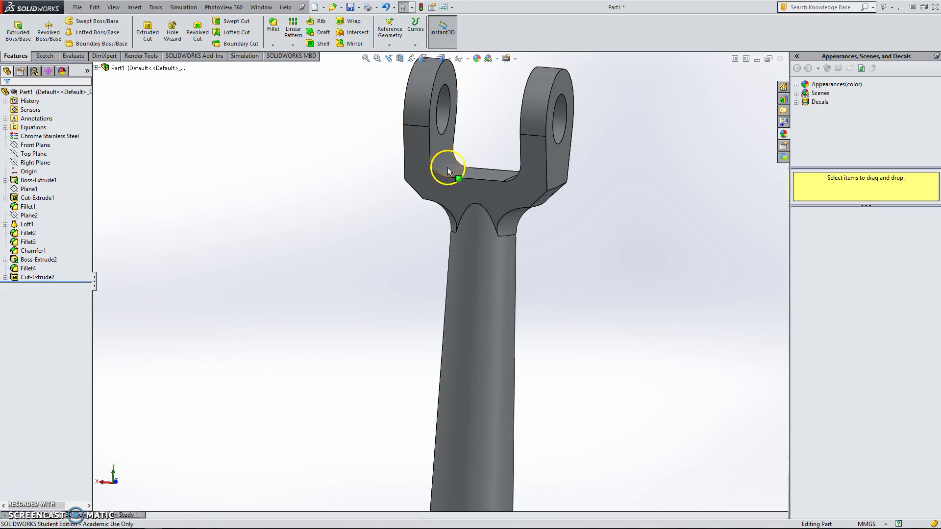
scroll(456, 177, down, 3)
middle_drag(447, 185, 431, 190)
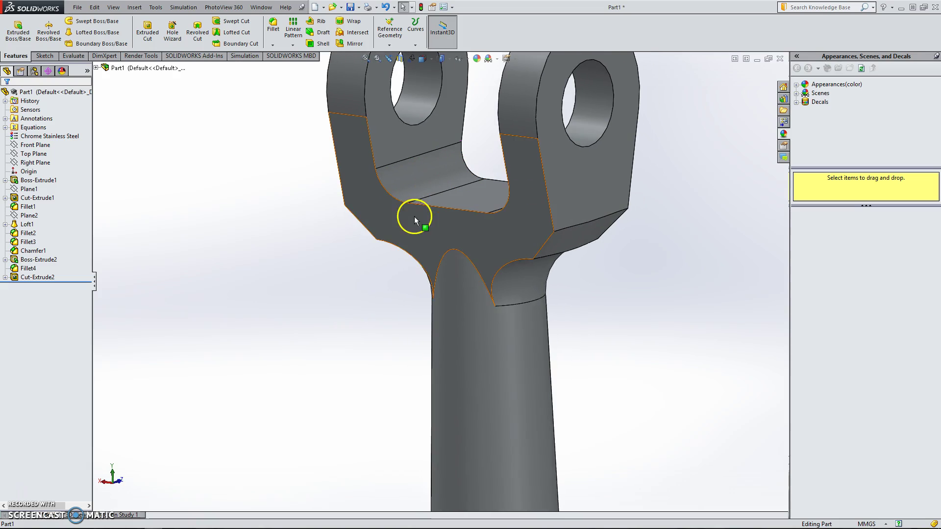
scroll(392, 284, up, 8)
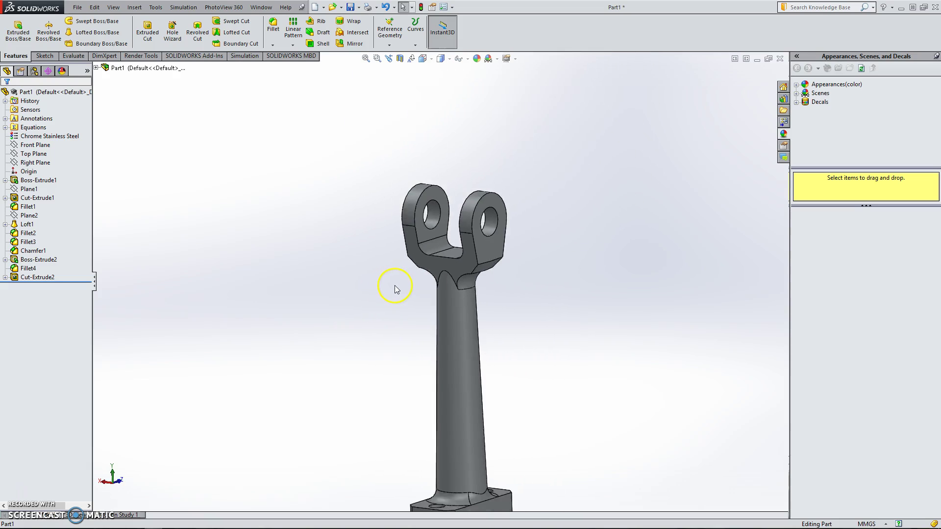
middle_drag(395, 287, 735, 359)
scroll(412, 361, down, 3)
scroll(430, 411, up, 3)
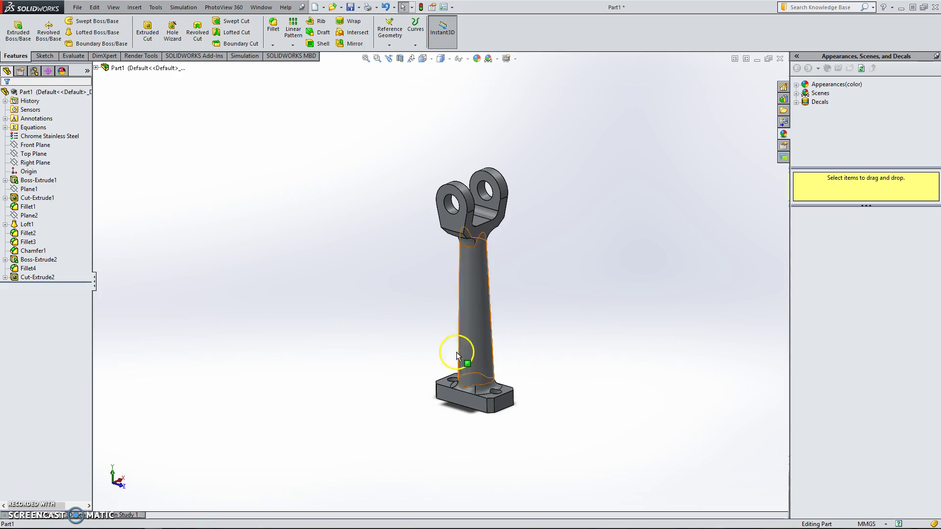
scroll(444, 365, down, 5)
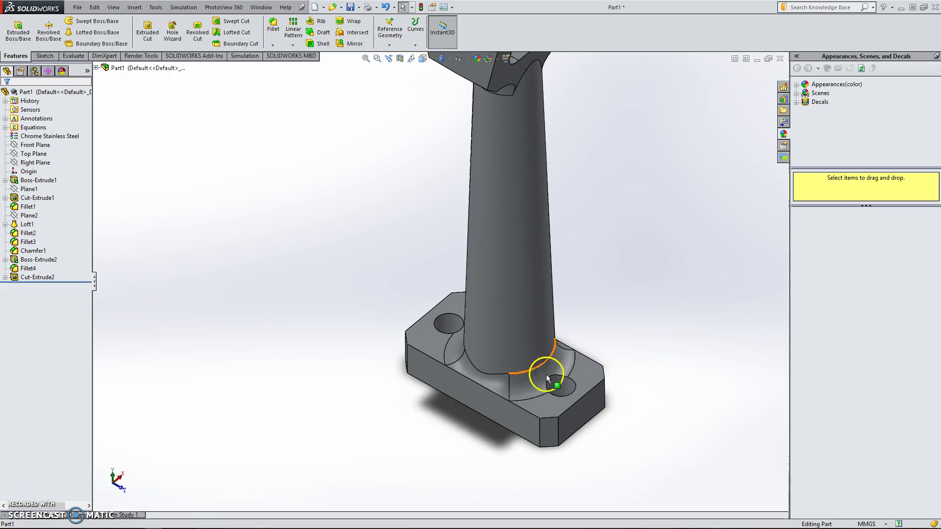
key(f)
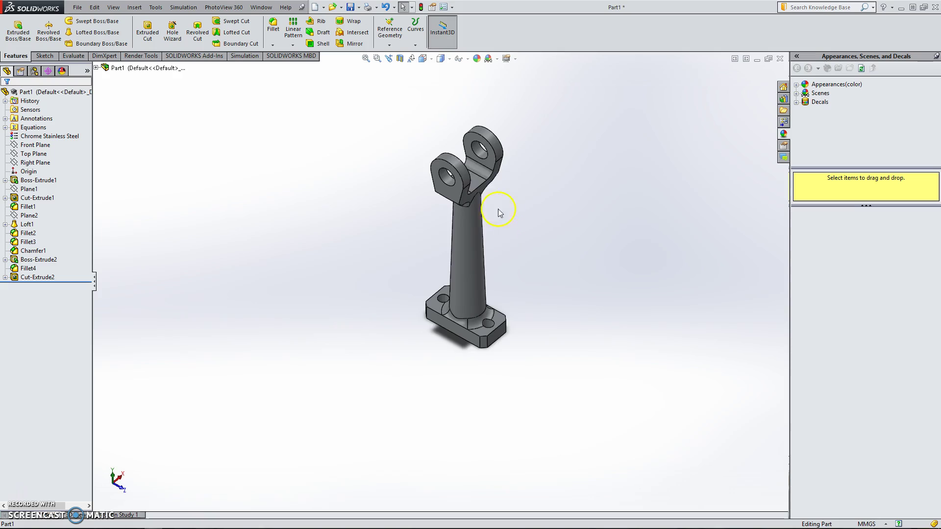
scroll(483, 325, down, 5)
scroll(483, 346, up, 4)
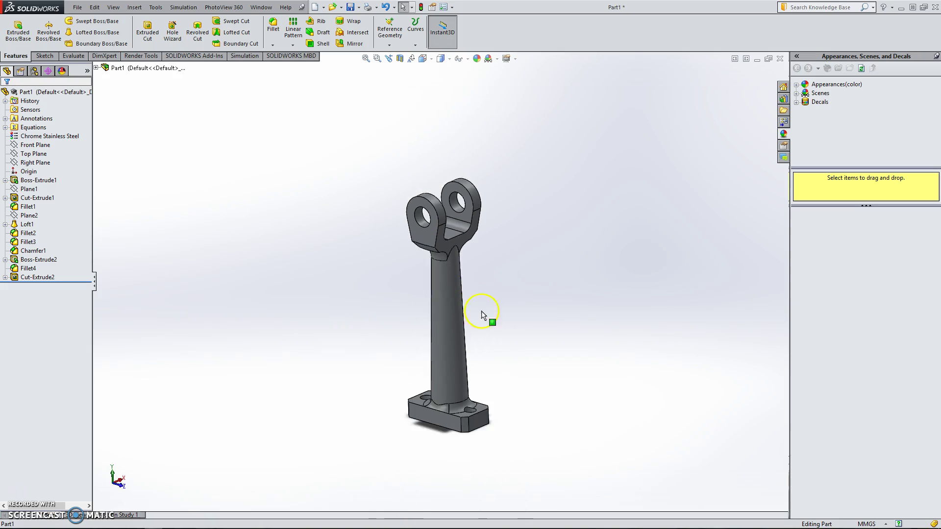
middle_drag(484, 346, 463, 370)
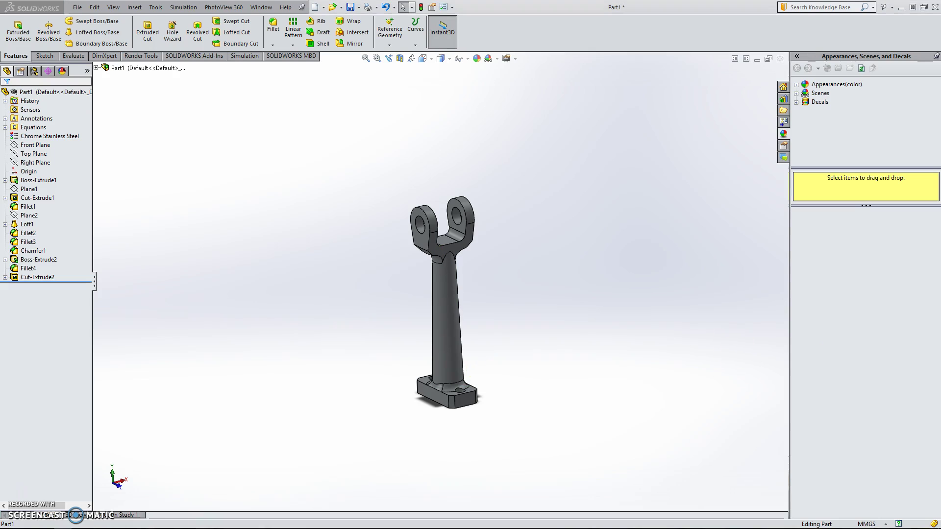
ctrl+scroll(547, 209, down, 3)
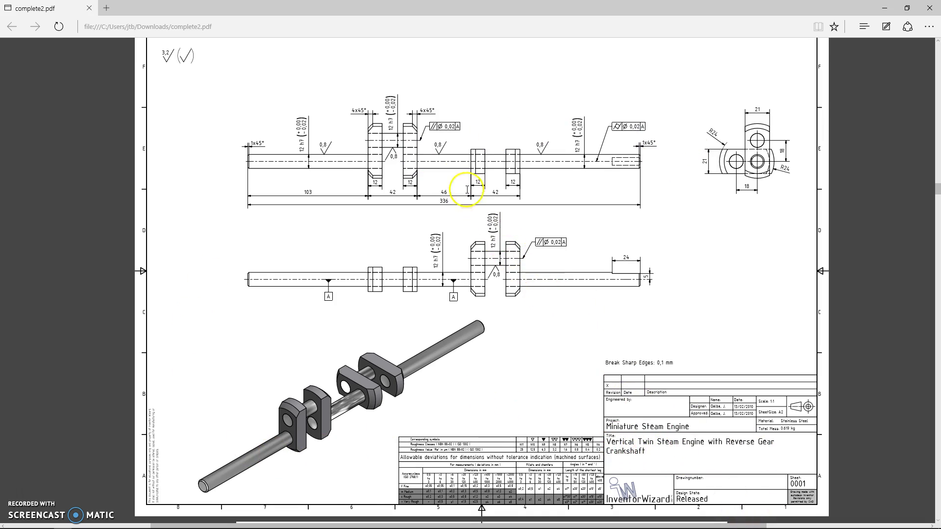
- Look through the complete2.pdf drawing pages, then shrink the Edge window off full screen
scroll(466, 187, up, 3)
scroll(523, 284, down, 2)
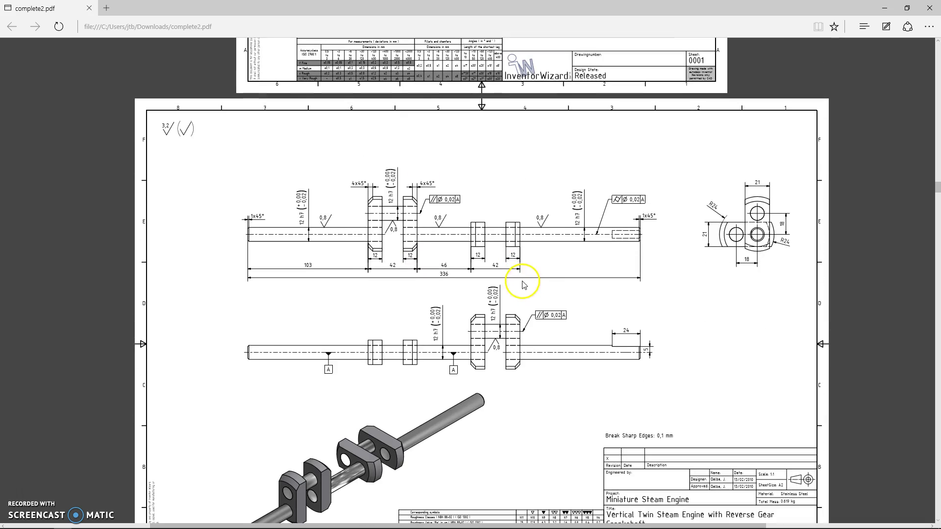
scroll(578, 257, down, 2)
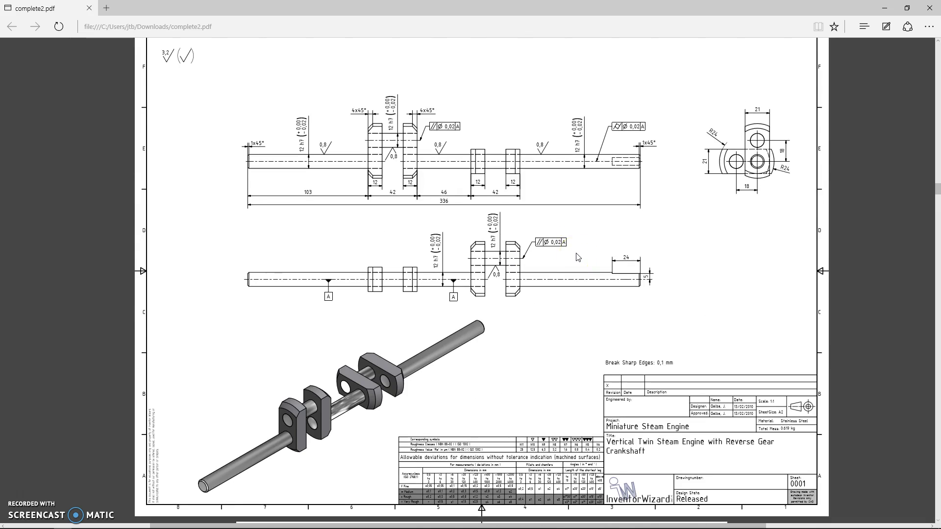
scroll(577, 257, down, 3)
scroll(577, 257, up, 6)
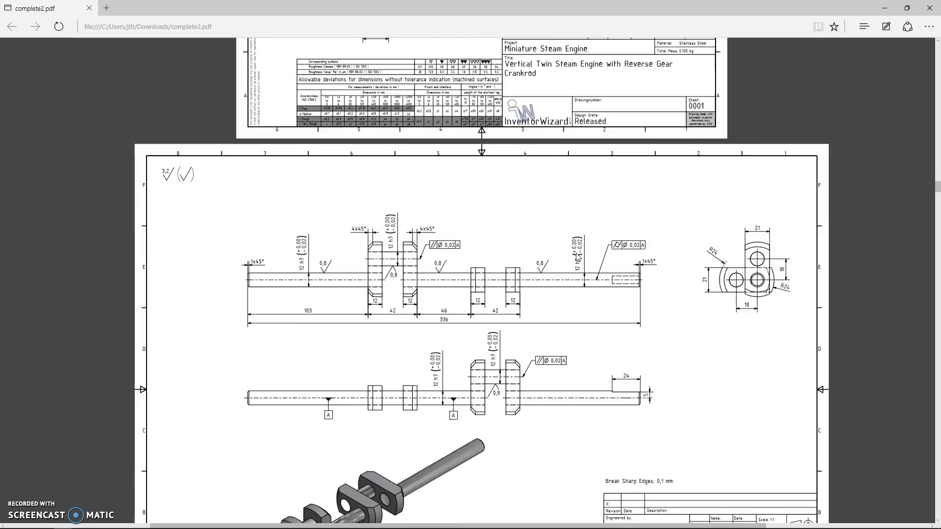
scroll(578, 256, up, 10)
scroll(578, 257, down, 11)
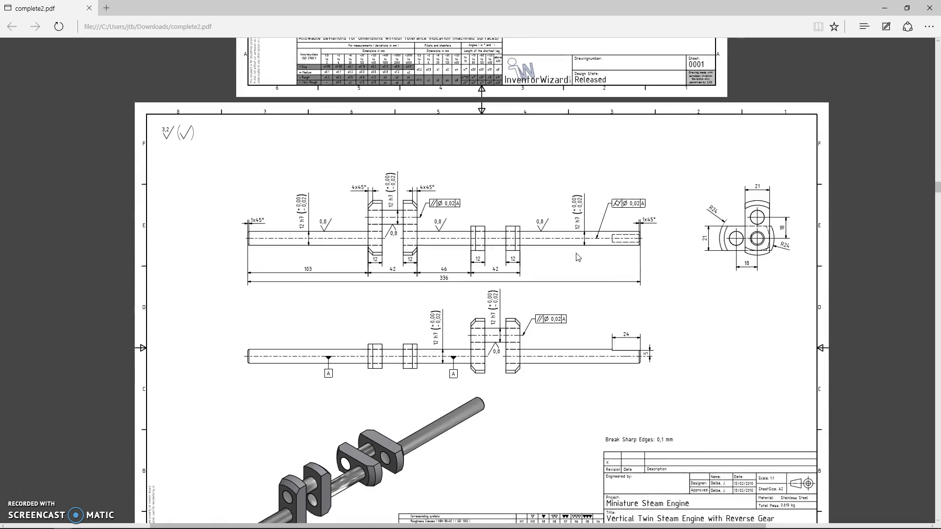
scroll(578, 257, down, 2)
drag(427, 17, 653, 69)
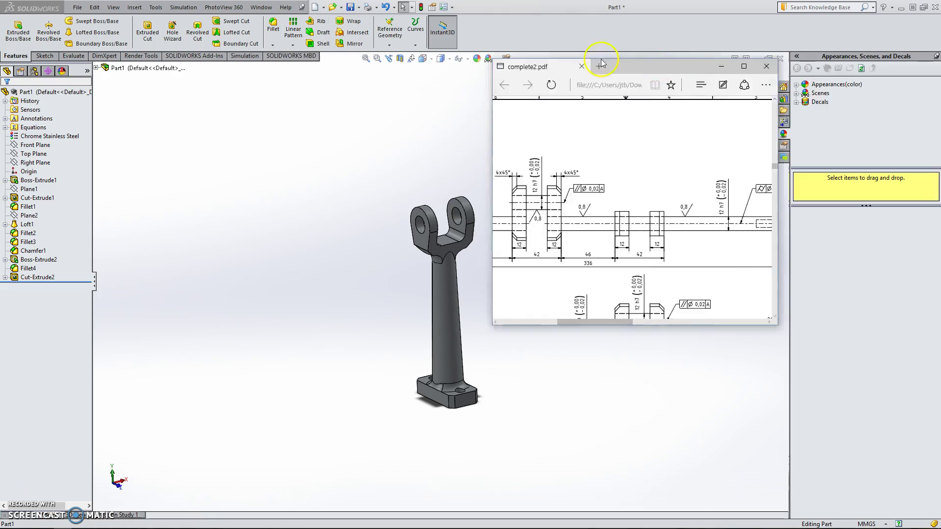
click(728, 58)
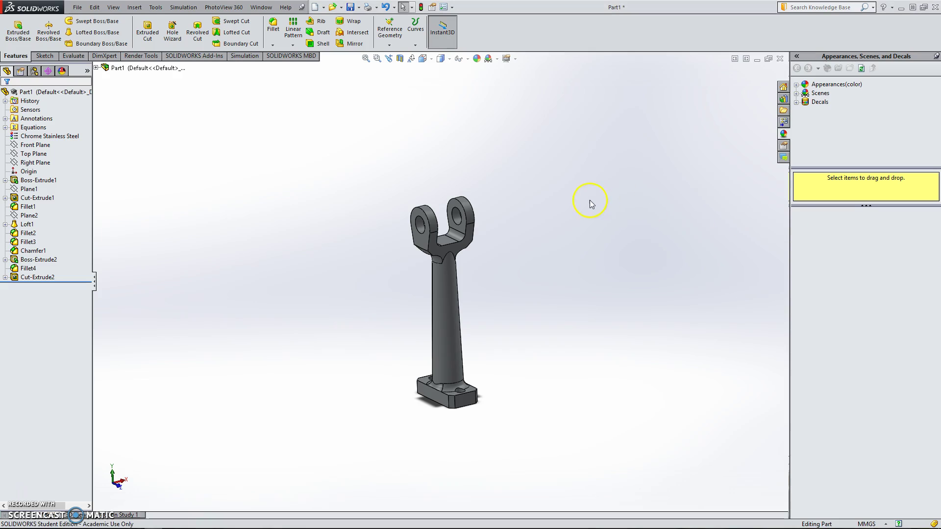
middle_drag(590, 202, 502, 247)
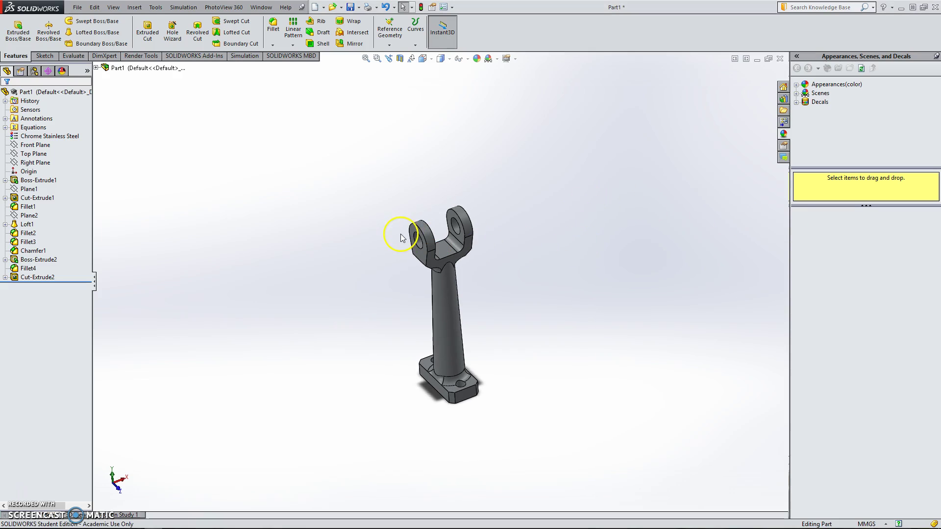
middle_drag(432, 267, 342, 273)
scroll(422, 204, up, 5)
scroll(414, 245, down, 5)
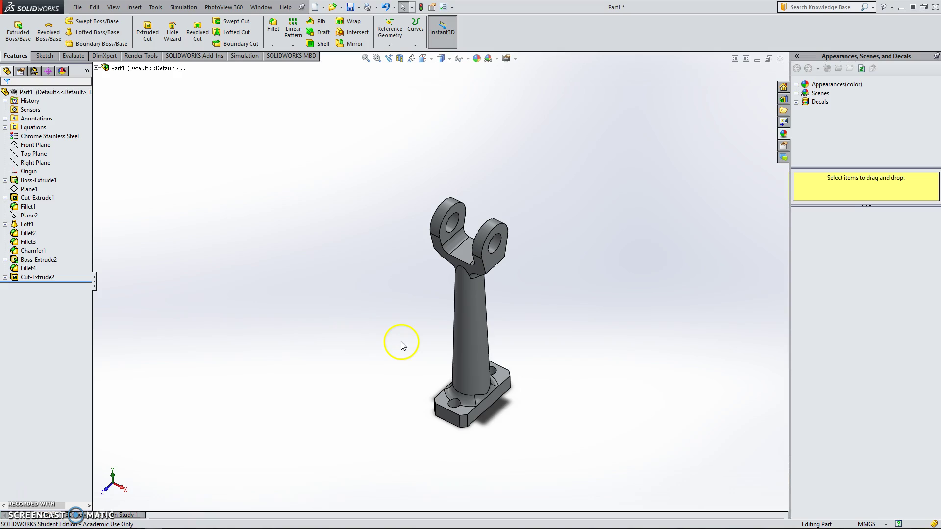
scroll(418, 310, down, 3)
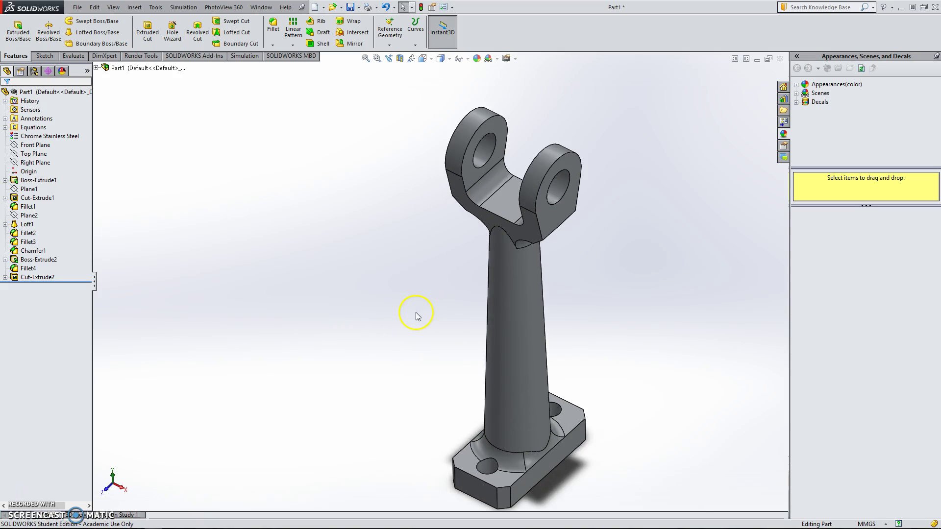